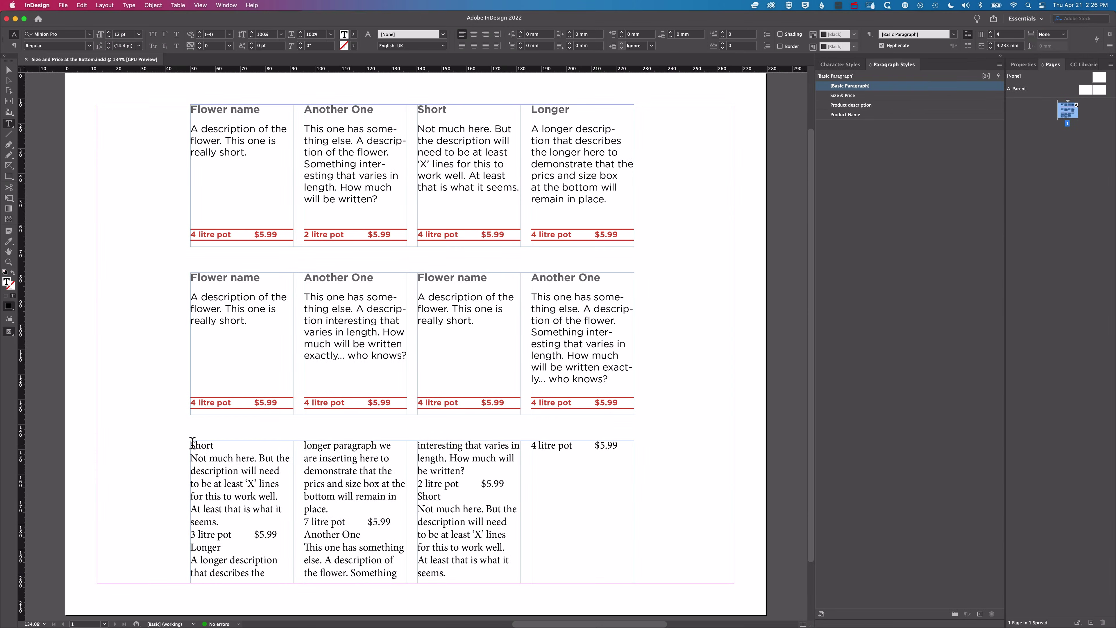
- Apply the Product Name paragraph style followed by its next styles to all text in the unformatted third frame, and deselect it
left_click_drag(192, 442, 588, 577)
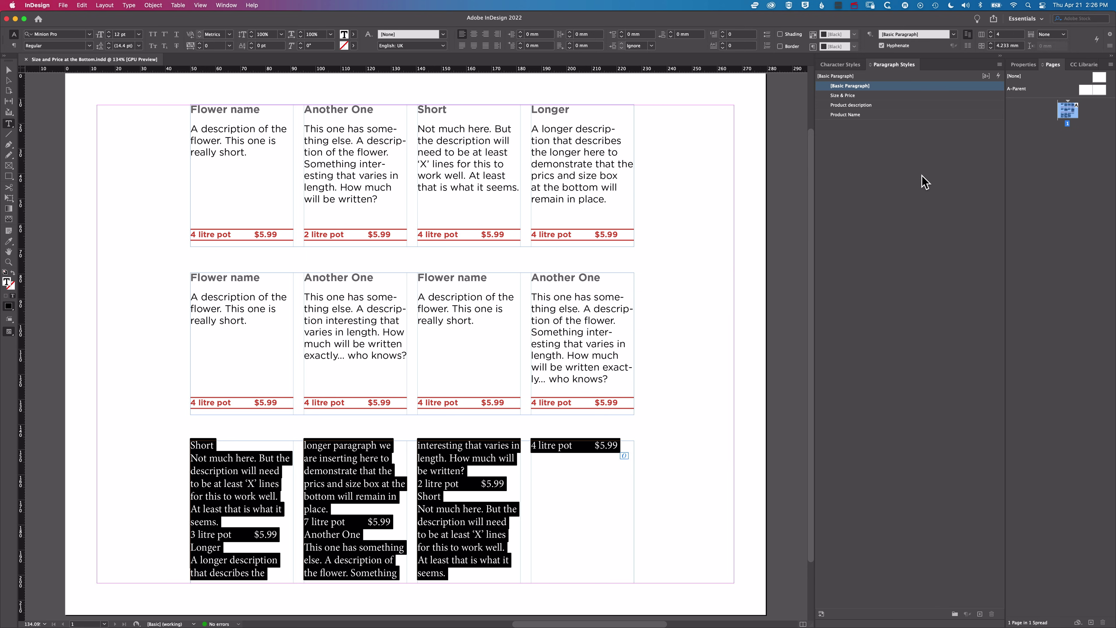
right_click(906, 115)
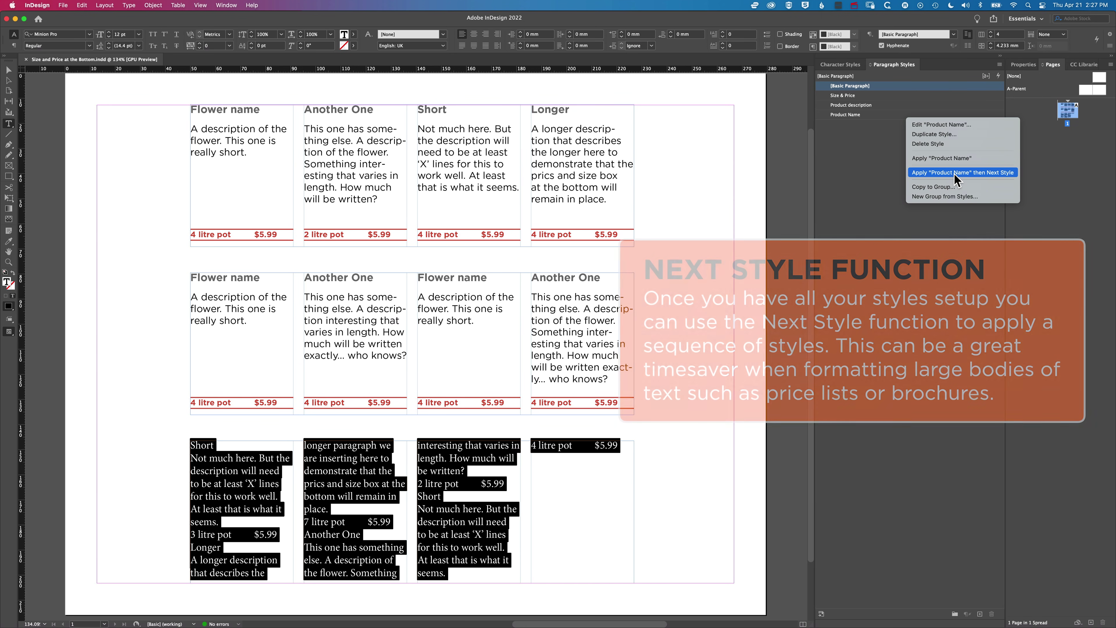
left_click(954, 174)
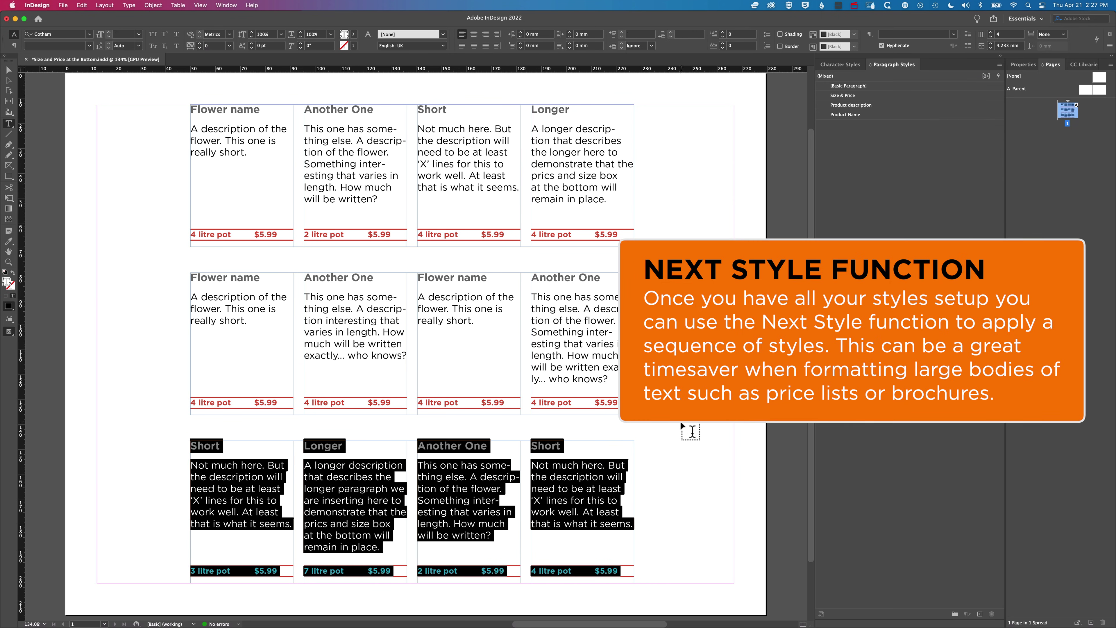
left_click(597, 468)
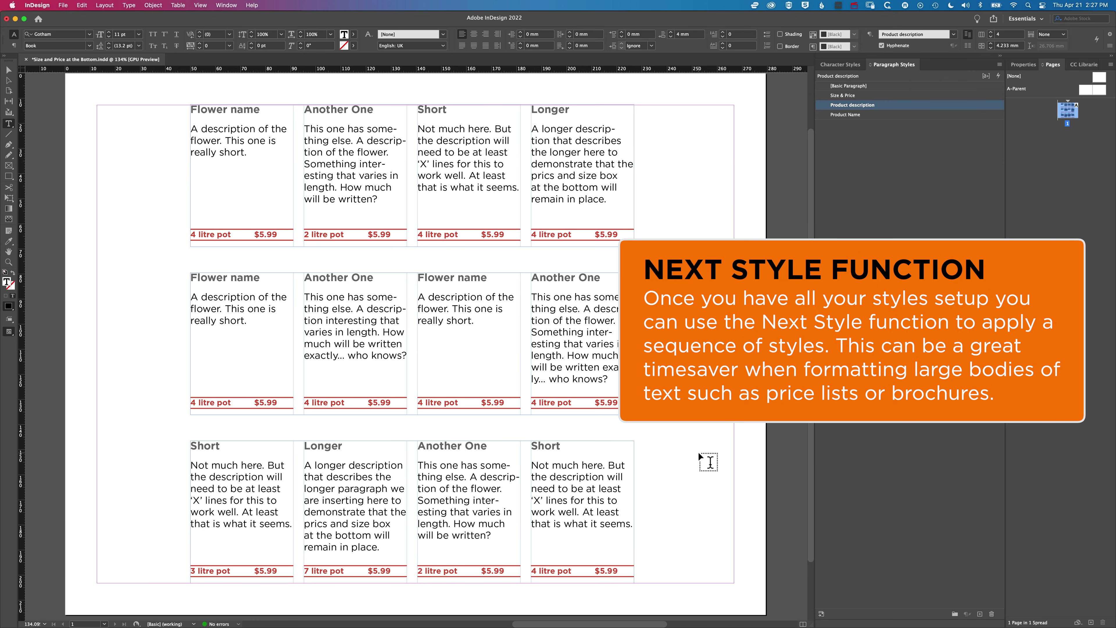
key("Escape")
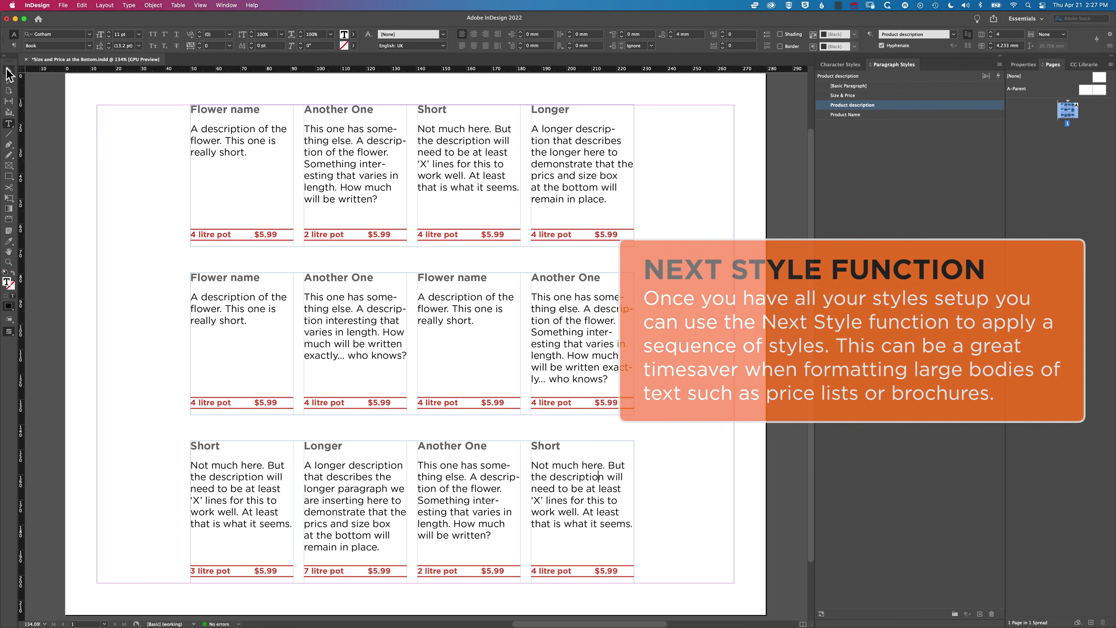
left_click(89, 144)
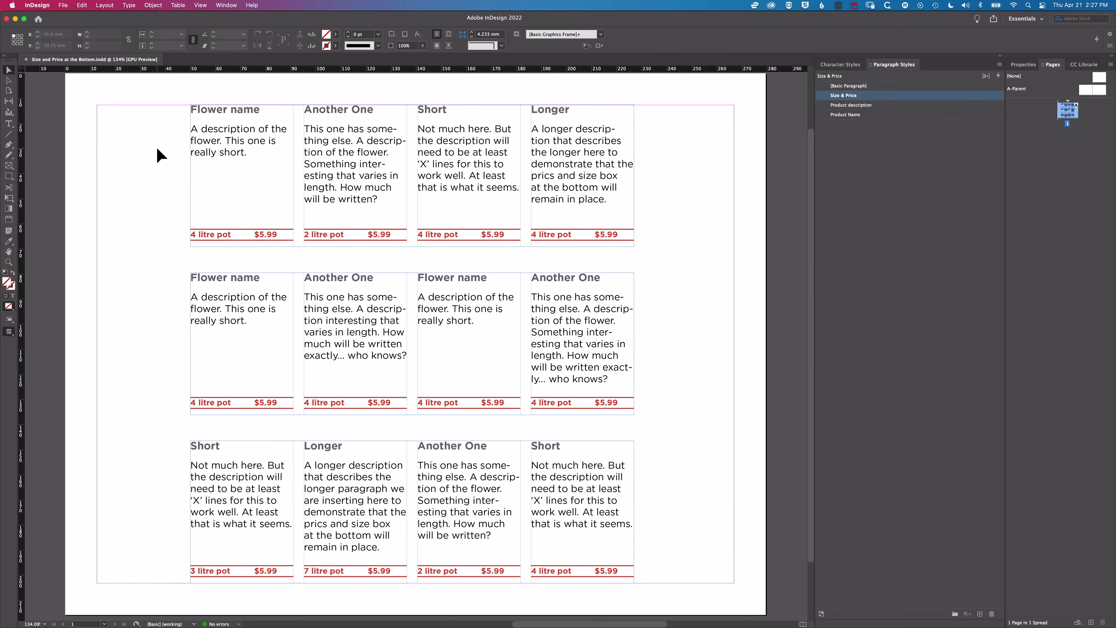
- Create a new print document from the Letter preset in landscape orientation
left_click(63, 5)
mouse_move(73, 22)
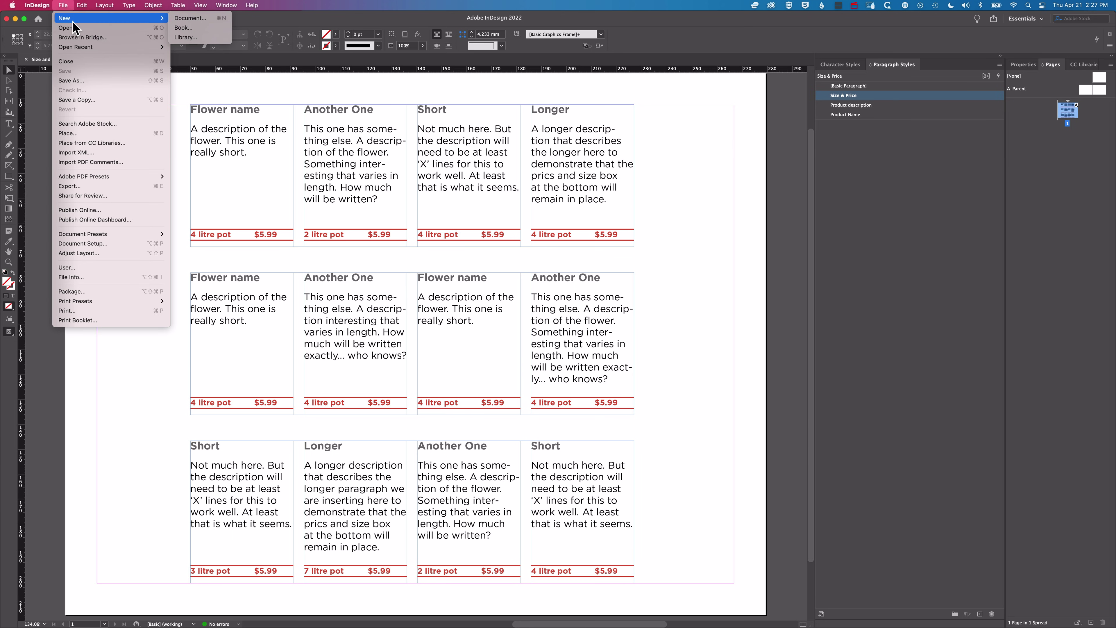
left_click(185, 20)
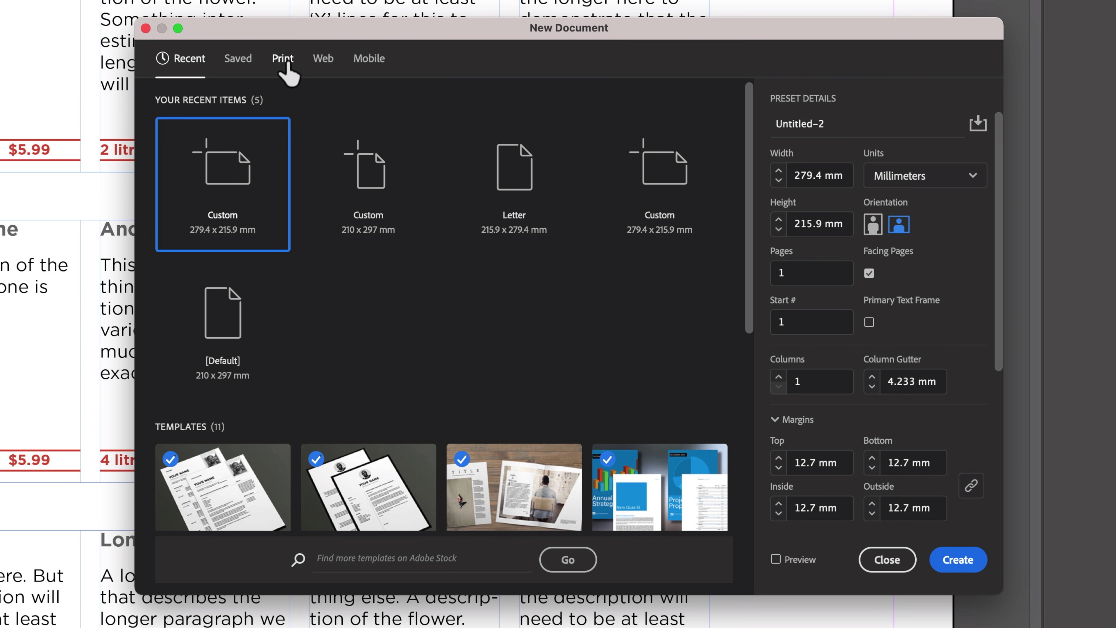
left_click(283, 62)
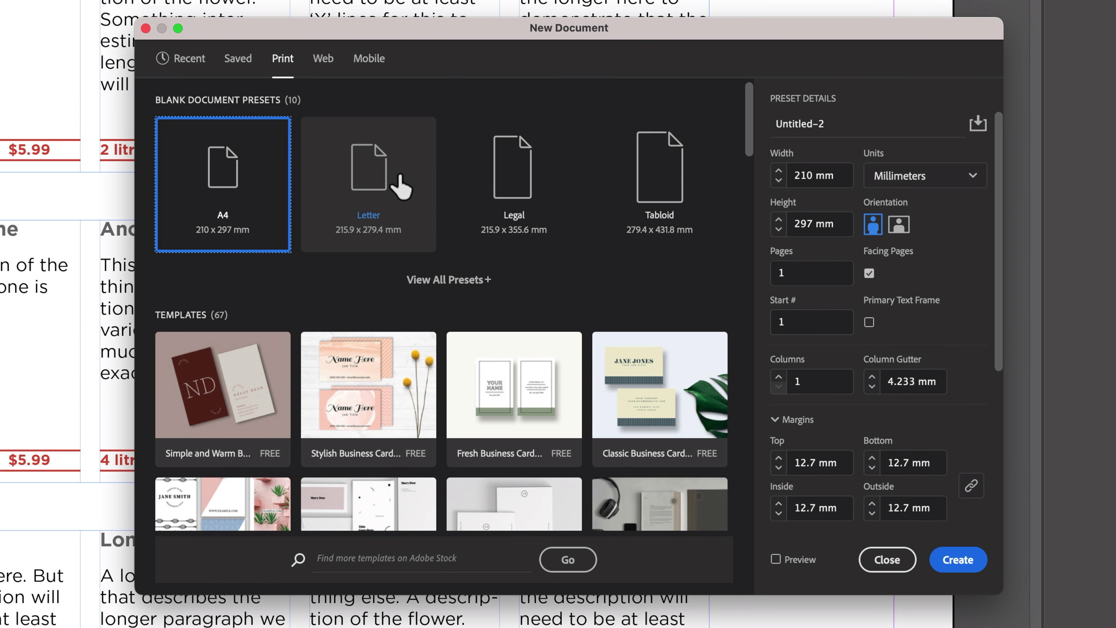
left_click(376, 180)
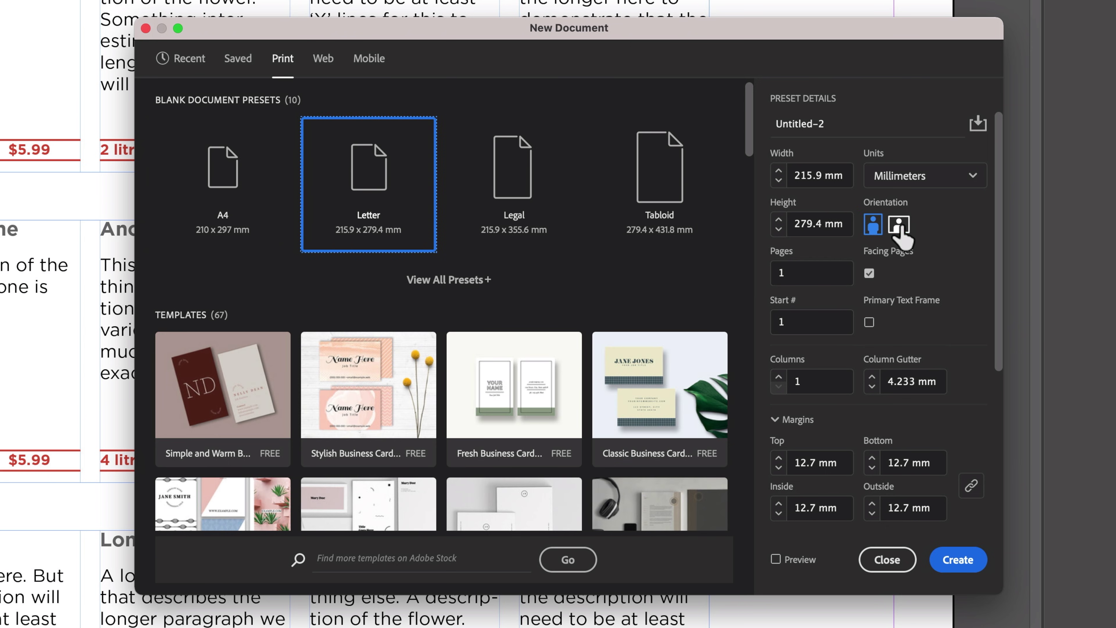
left_click(899, 225)
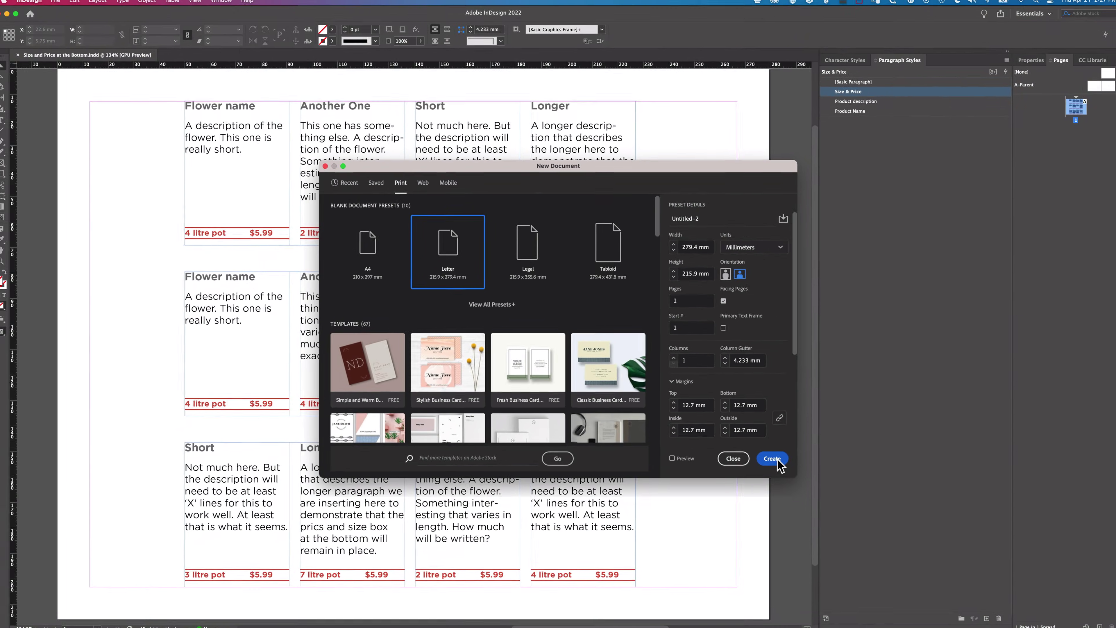
left_click(875, 514)
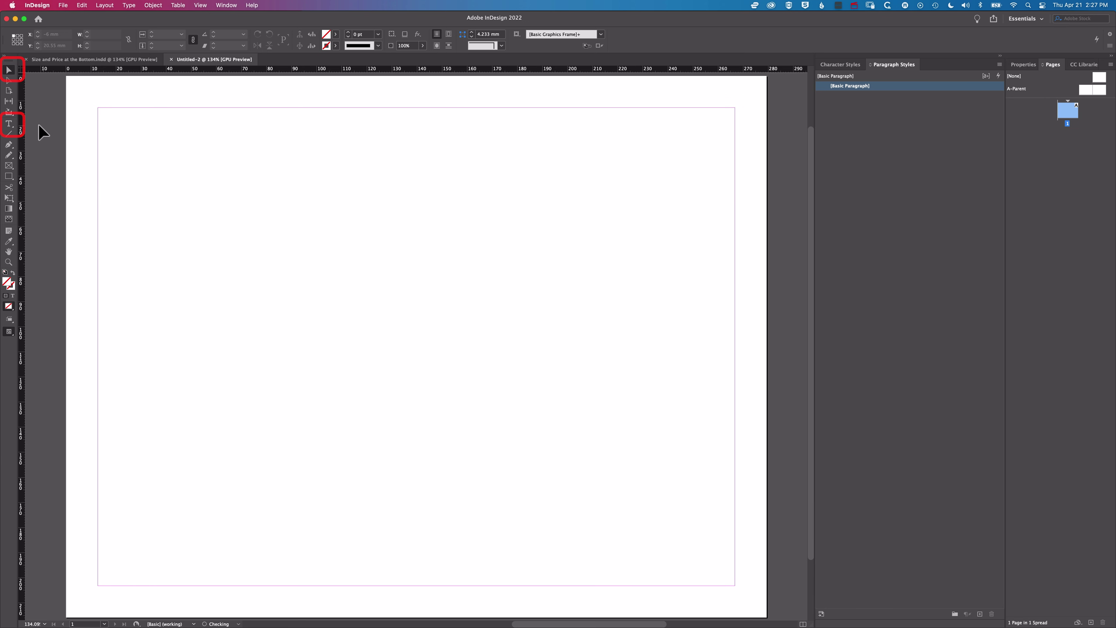
- Draw a text frame about 216 mm wide and 66 mm high along the page's upper margin and fill it with placeholder text
left_click(9, 123)
mouse_move(142, 108)
left_mouse_down()
mouse_move(499, 292)
mouse_move(679, 273)
left_mouse_up()
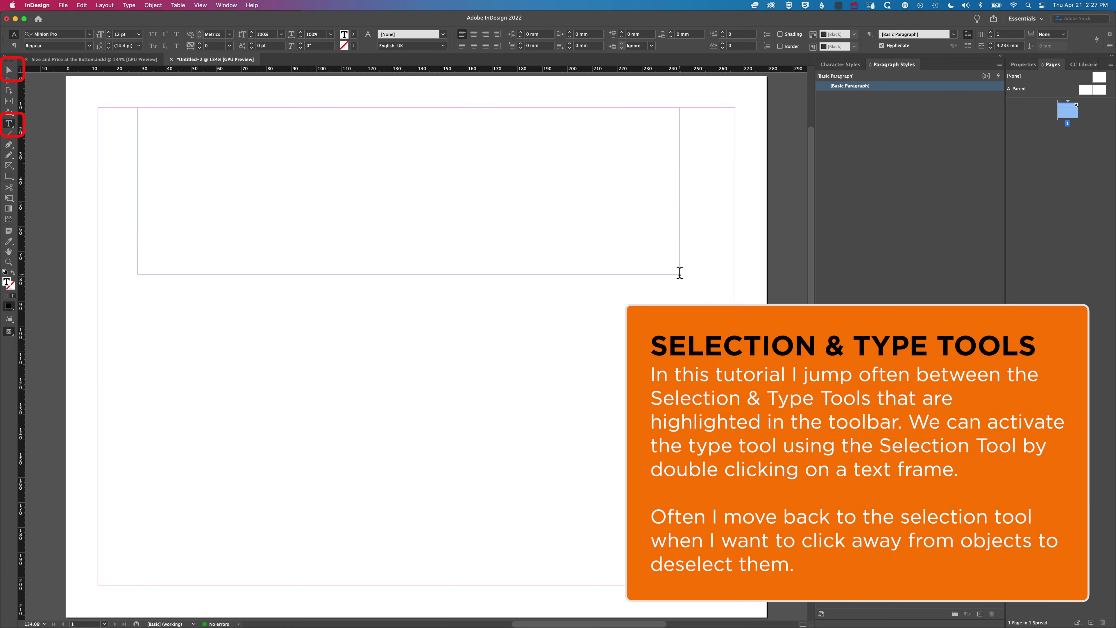
scroll(360, 145, "down", 1)
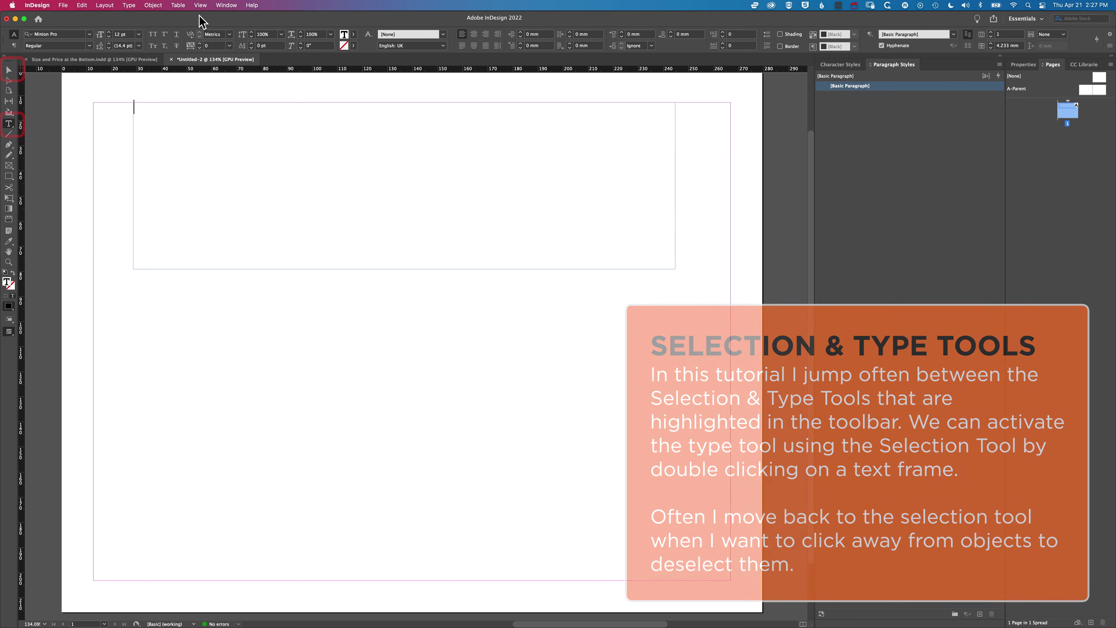
left_click(129, 5)
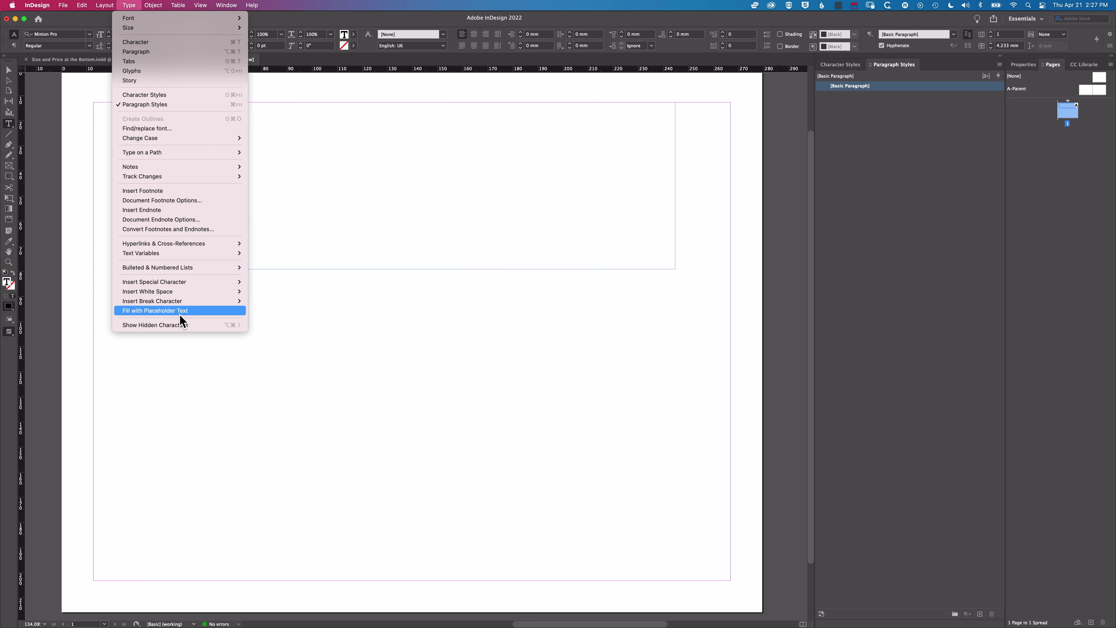
left_click(202, 312)
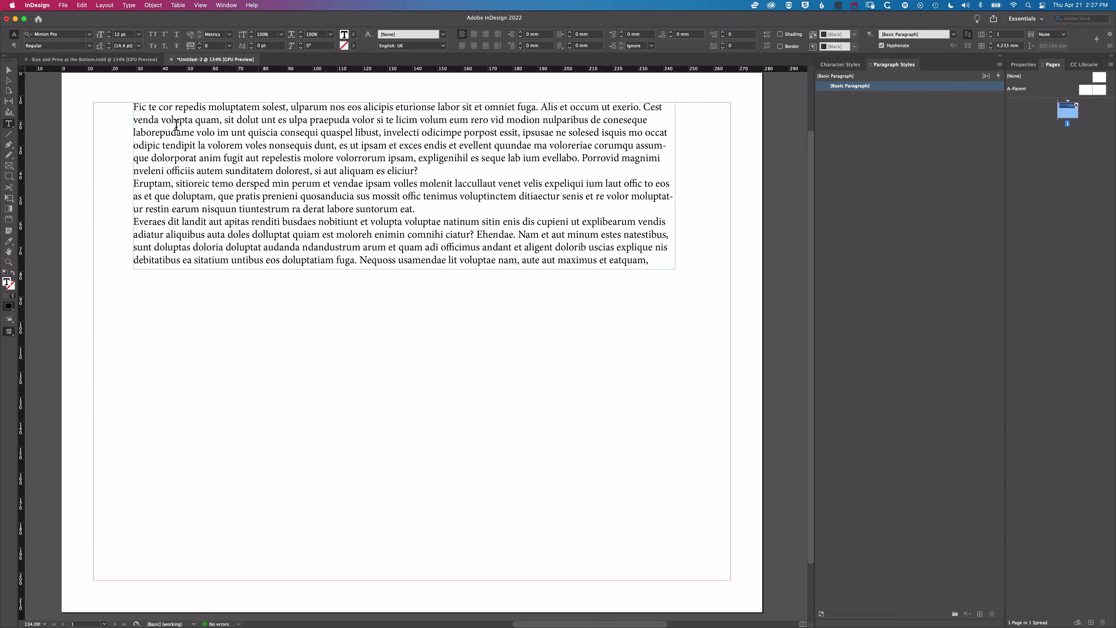
- Delete the placeholder text after its second line and end the remaining text with a period
left_click_drag(134, 128, 718, 290)
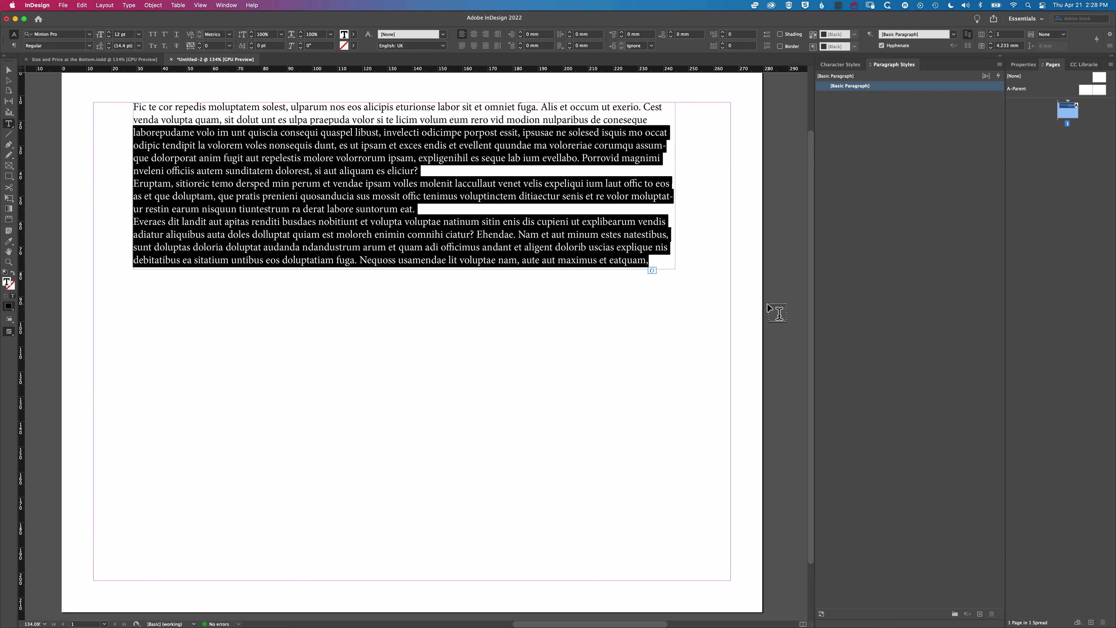
key("BackSpace")
type(".")
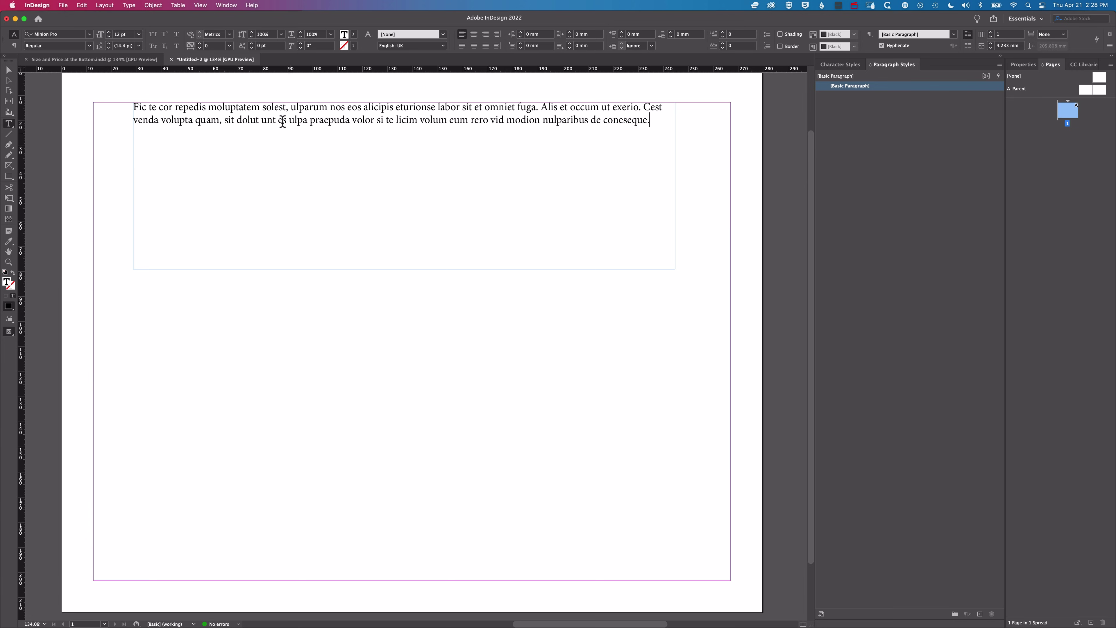
- Set the text frame to four columns in its Text Frame Options
left_click(10, 70)
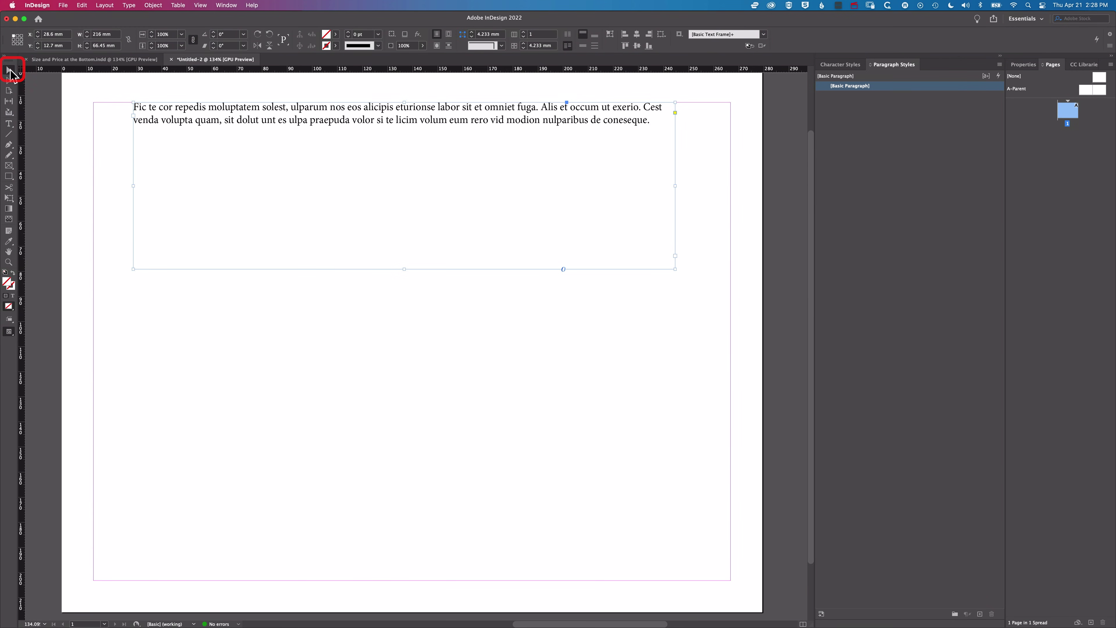
left_click(154, 5)
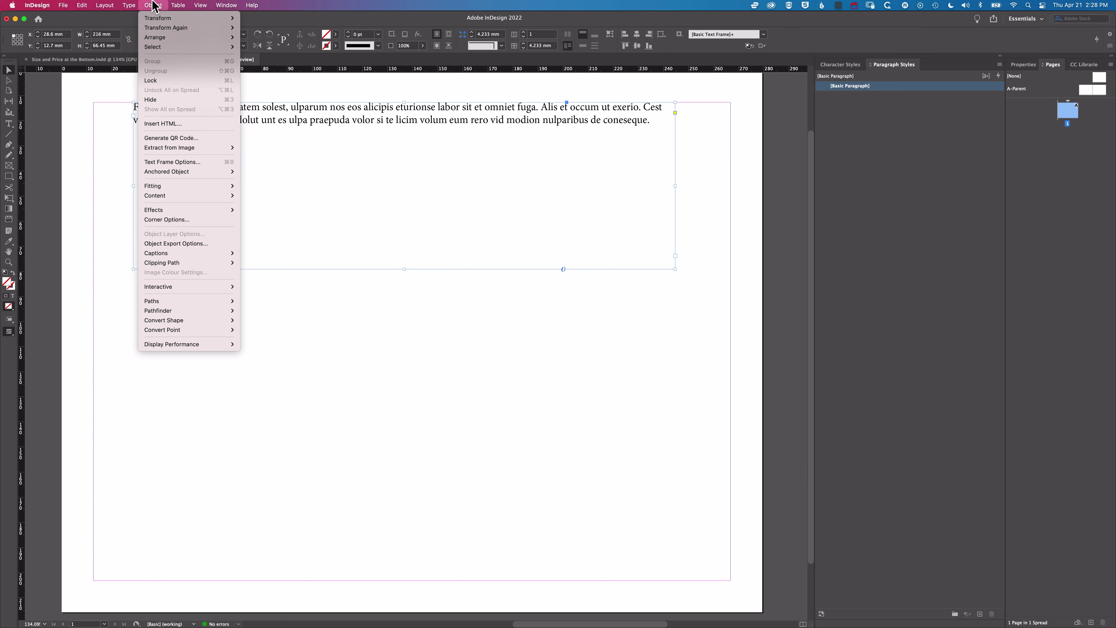
left_click(185, 165)
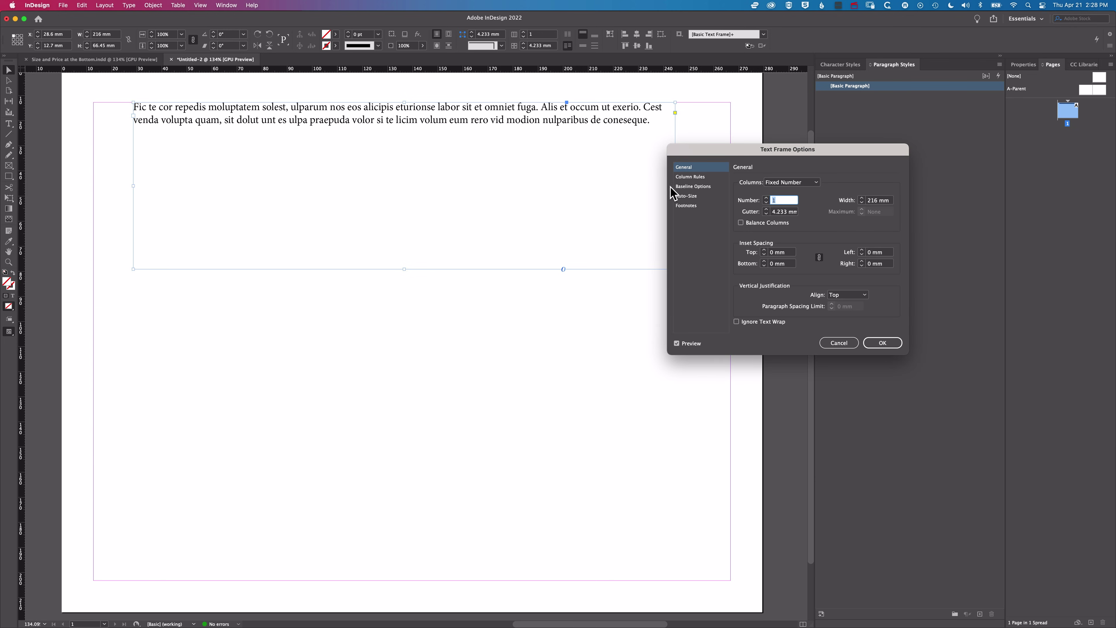
left_click(766, 198)
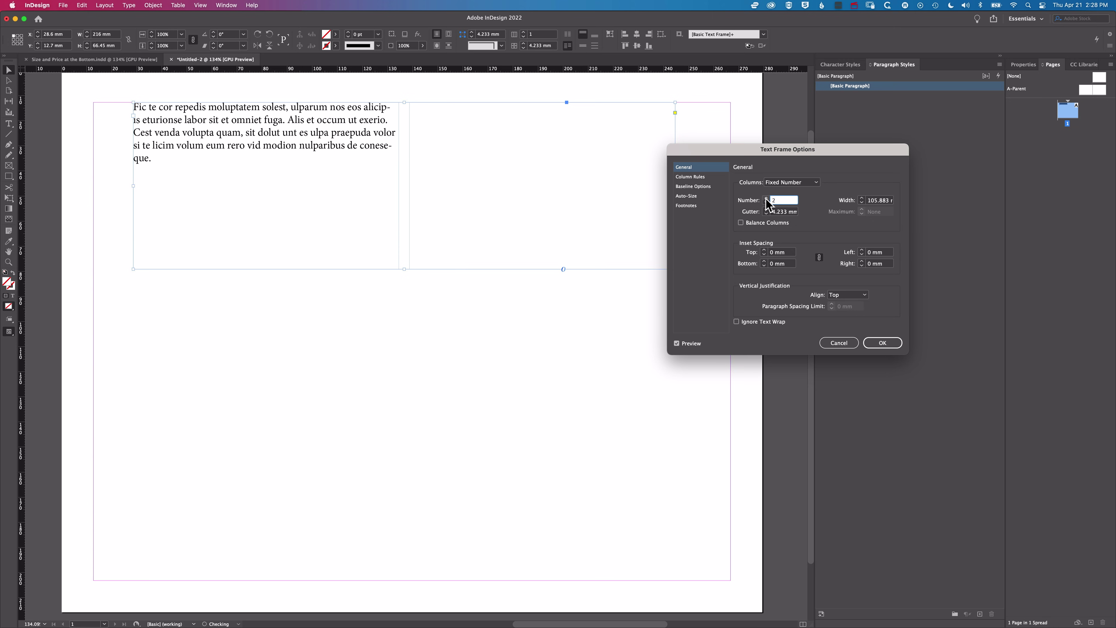
left_click(767, 198)
left_click(766, 198)
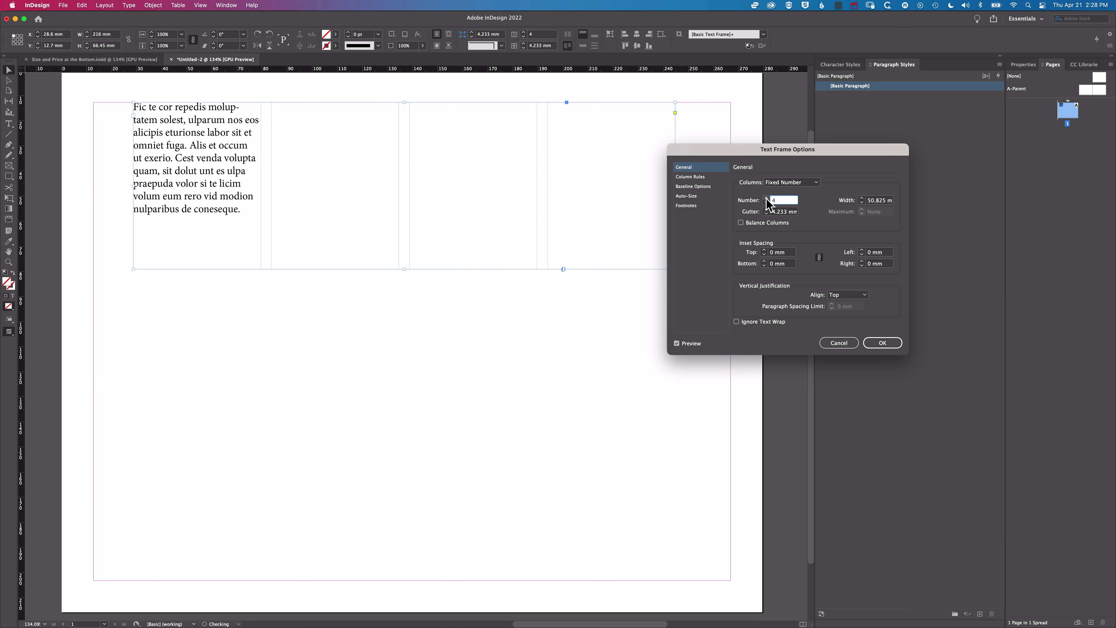
left_click(884, 343)
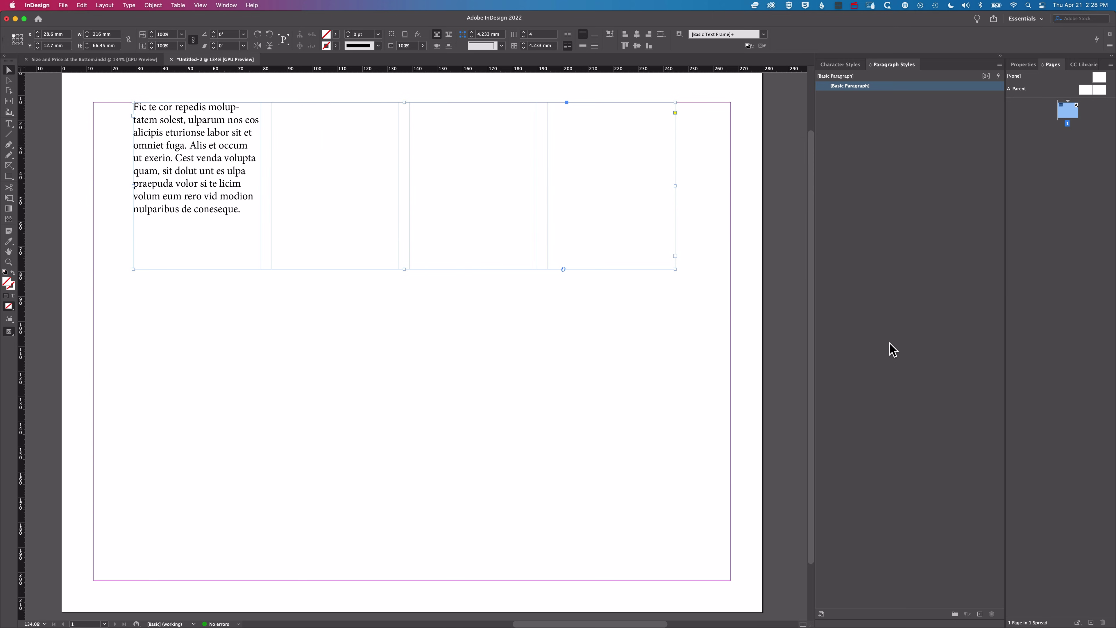
- Split "Fic te cor" off as its own paragraph and start the following paragraph with a capital, "Repedis"
double_click(150, 108)
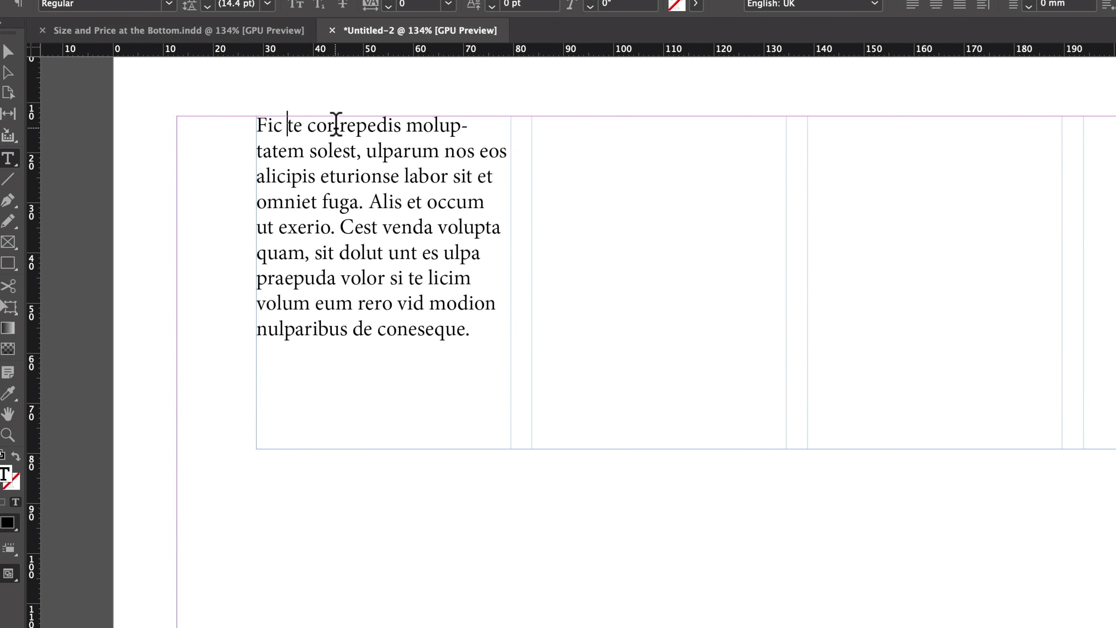
left_click_drag(336, 124, 233, 127)
key("Right")
key("Right")
key("BackSpace")
key("BackSpace")
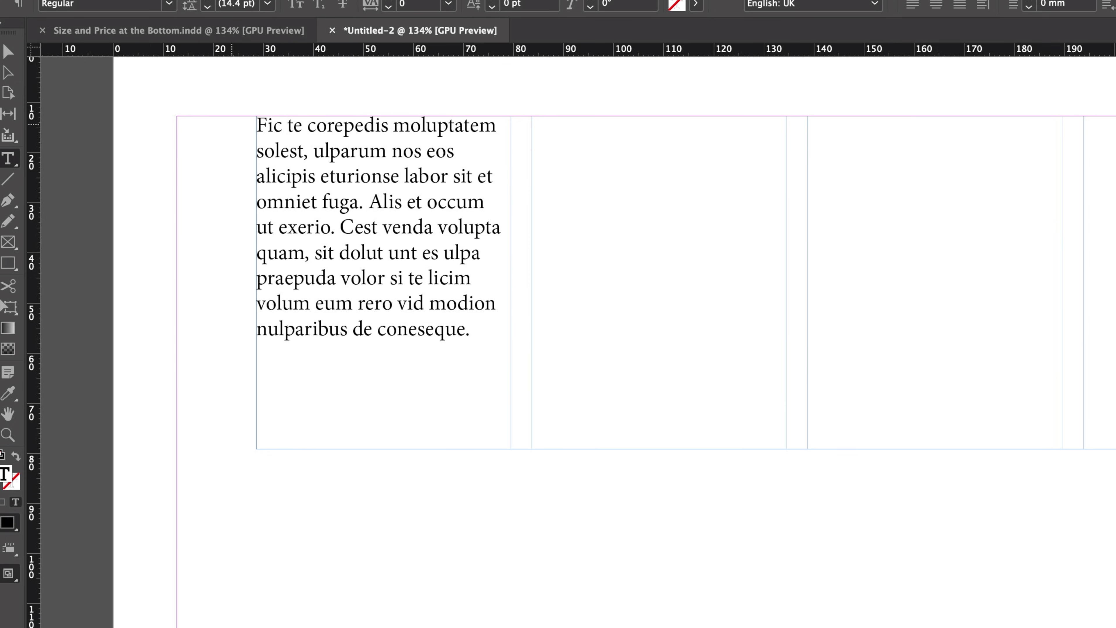
key("Return")
type("R")
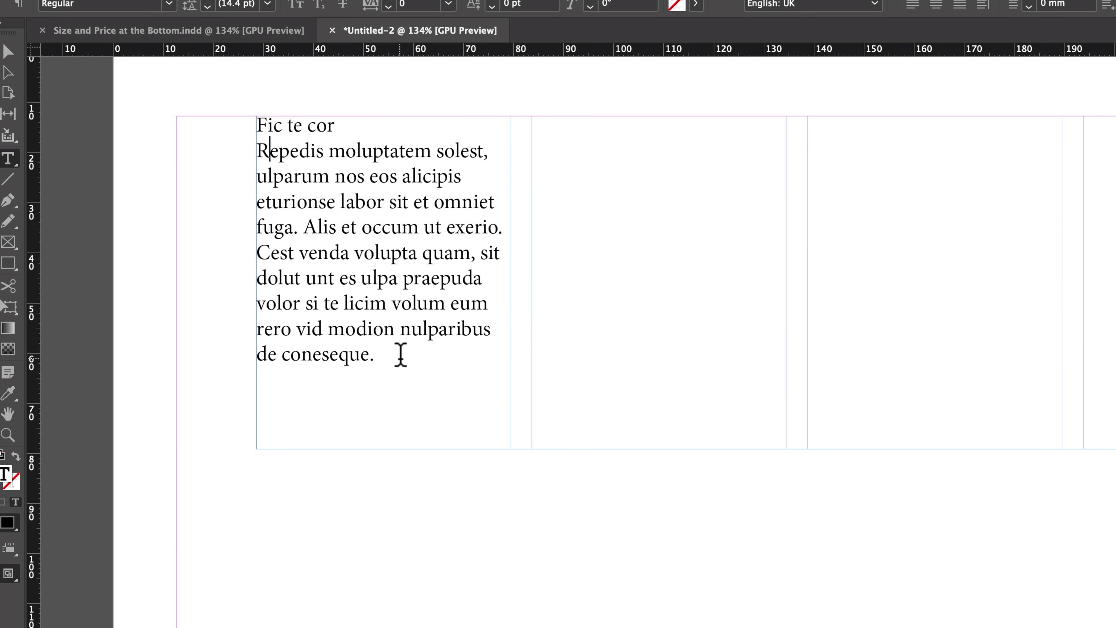
- Add a last paragraph reading "Product Detail" and "$3.99", separated by a tab
key("Return")
type("Product Detail ")
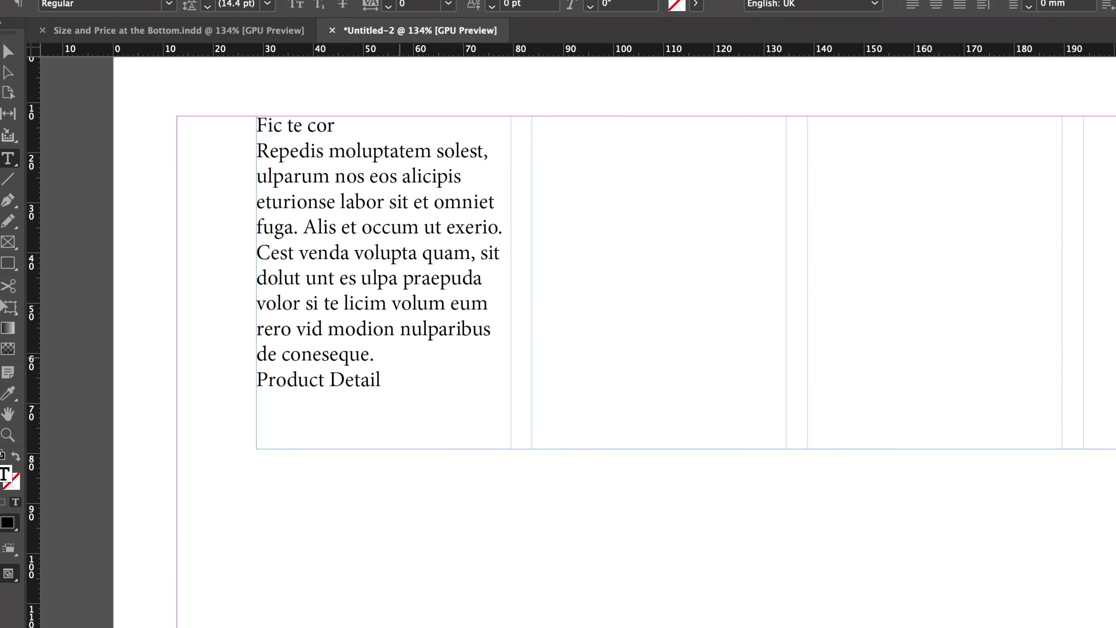
type("$3.99")
scroll(439, 389, "right", 1)
left_click(378, 380)
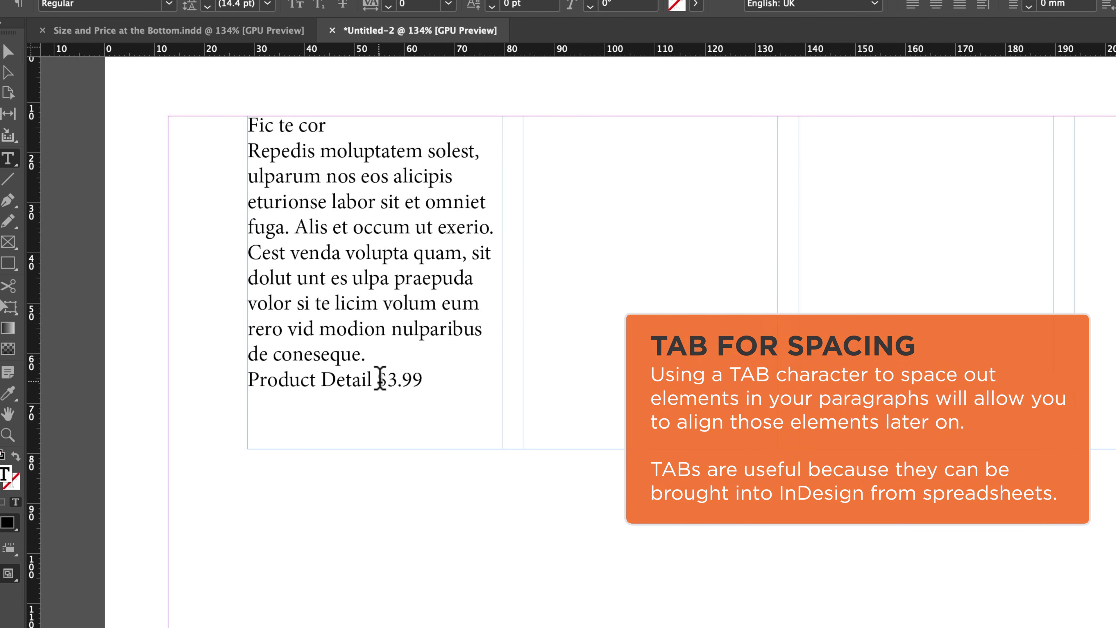
key("BackSpace")
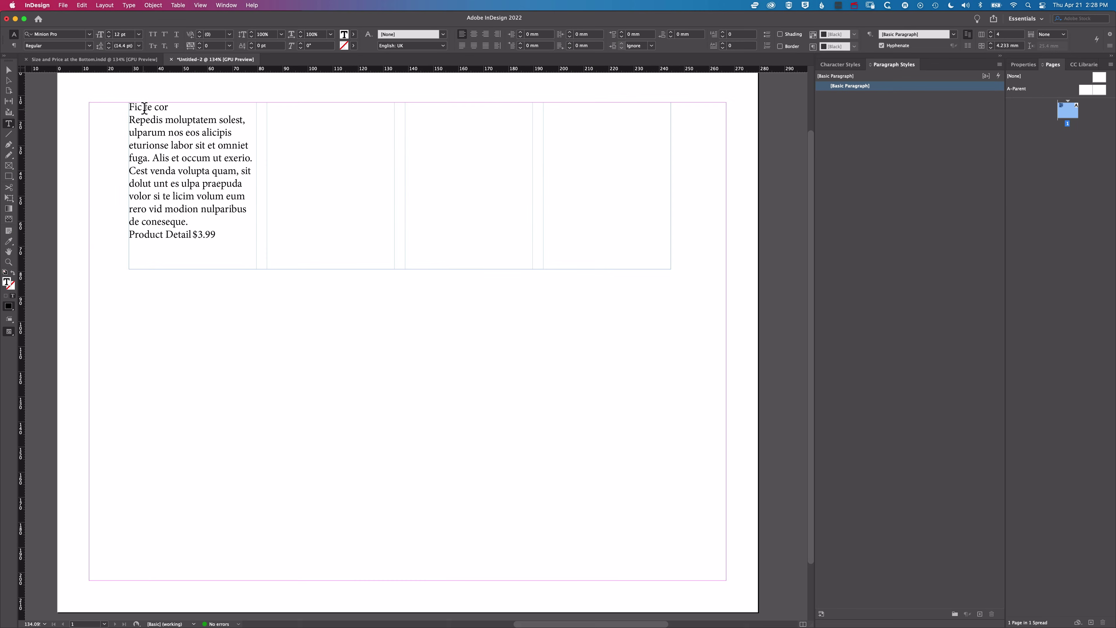
- Create a paragraph style from the "Fic te cor" line and name it "Product Name"
left_click(147, 107)
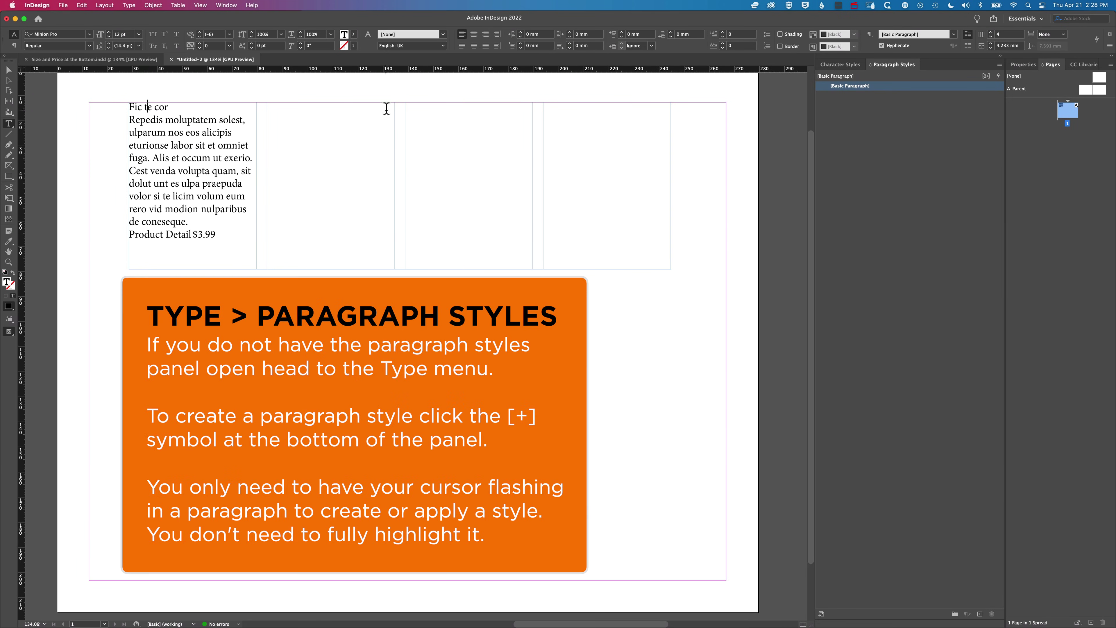
left_click(979, 615)
double_click(880, 96)
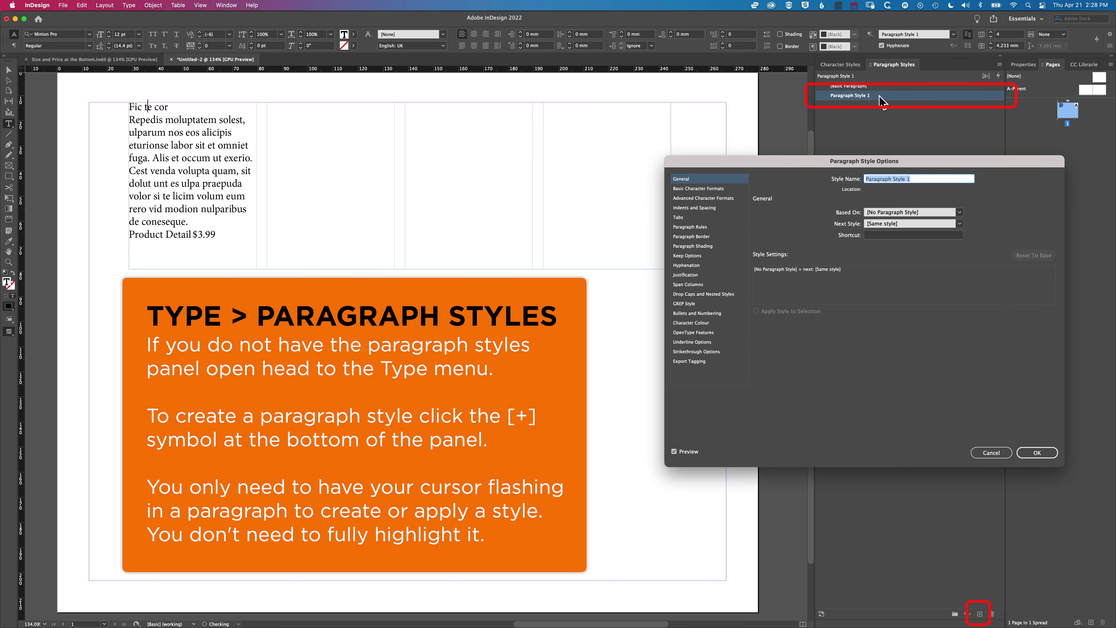
type("Product Name")
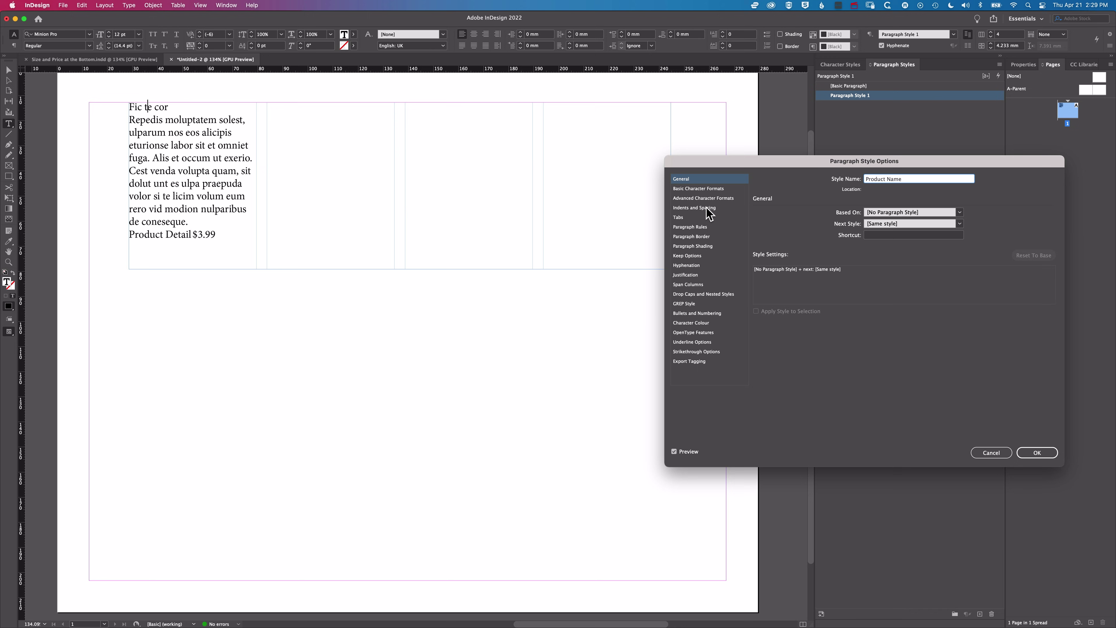
- Set the Product Name style's basic character formats to Myriad Pro Bold with All Caps
left_click(706, 189)
key("Tab")
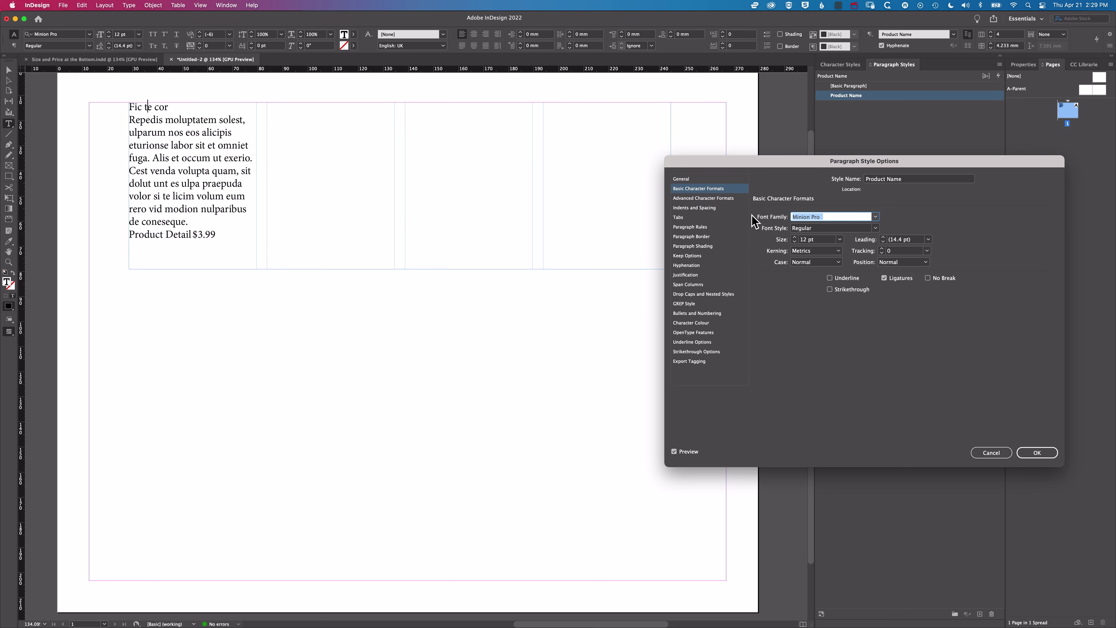
type("Myriad Pro")
left_click(876, 228)
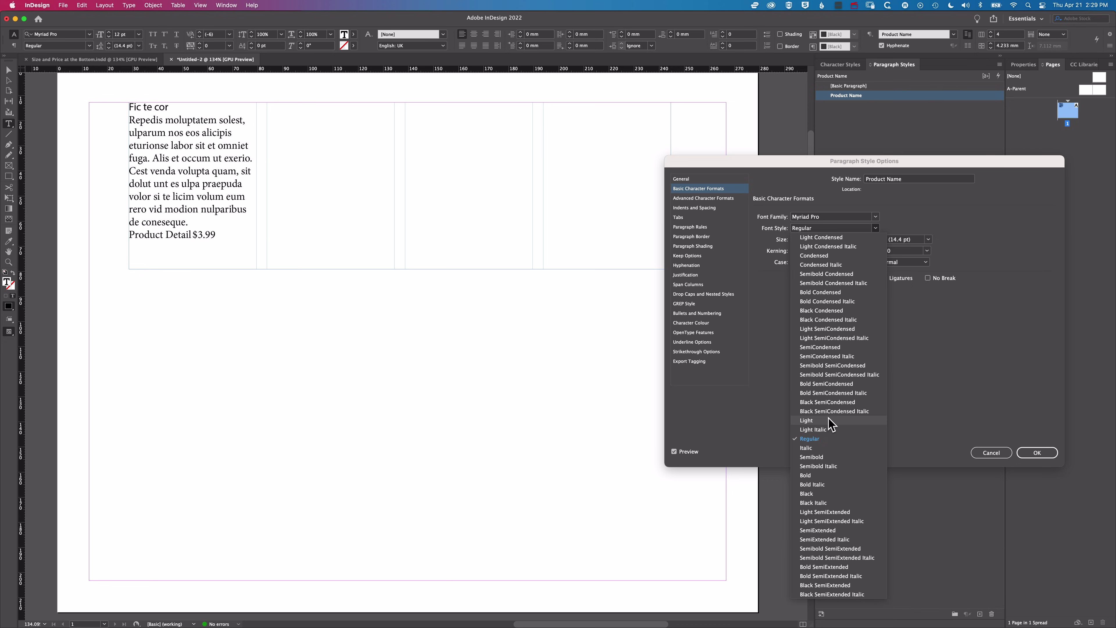
left_click(821, 476)
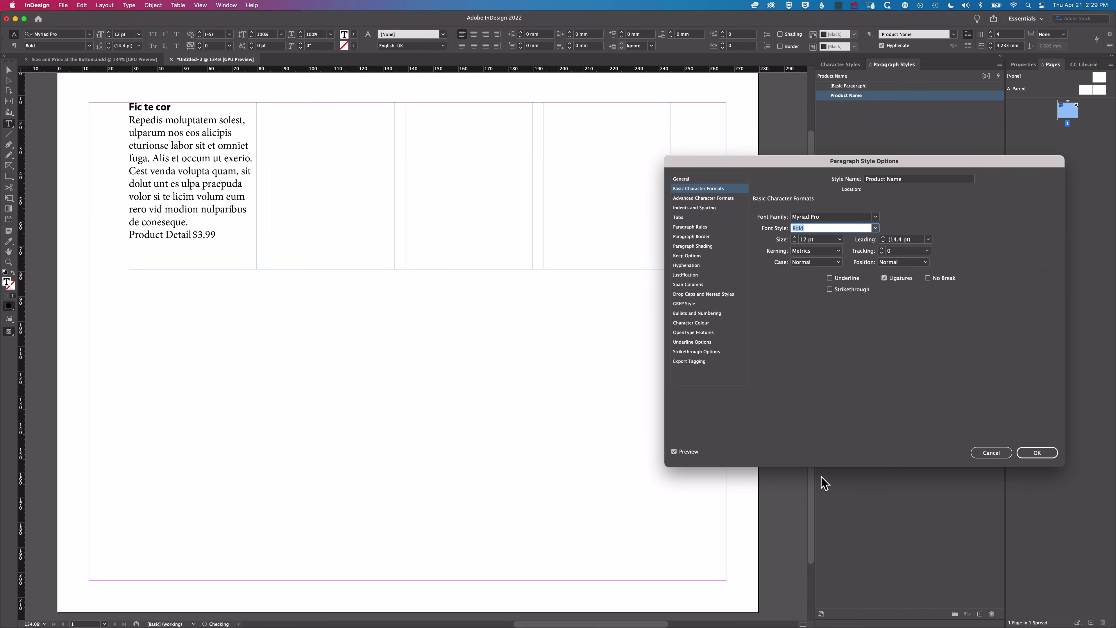
left_click(833, 263)
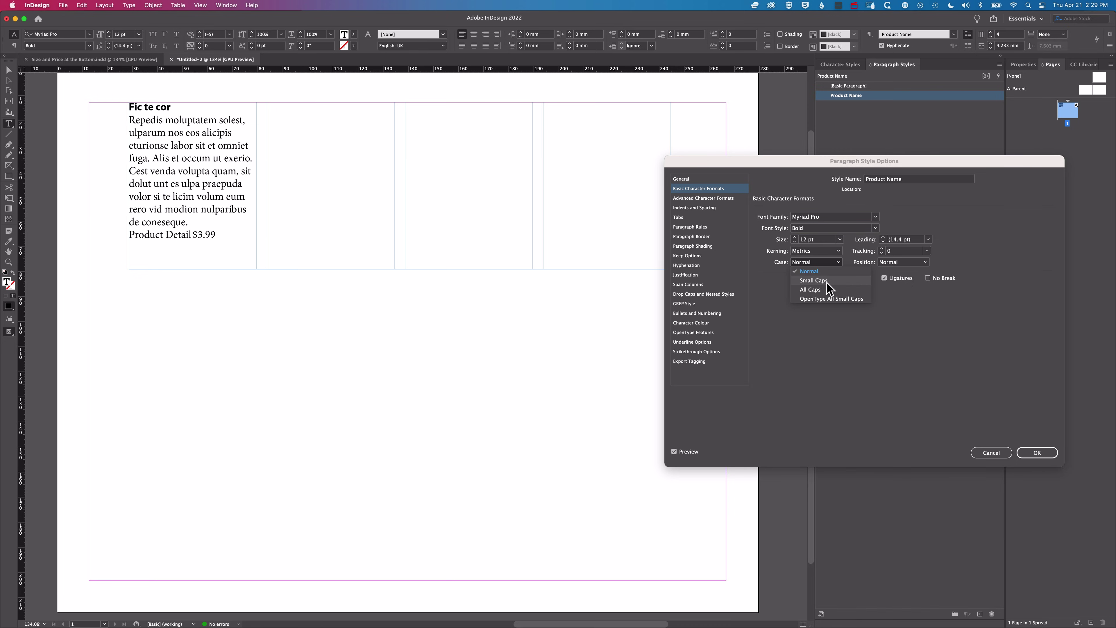
left_click(824, 289)
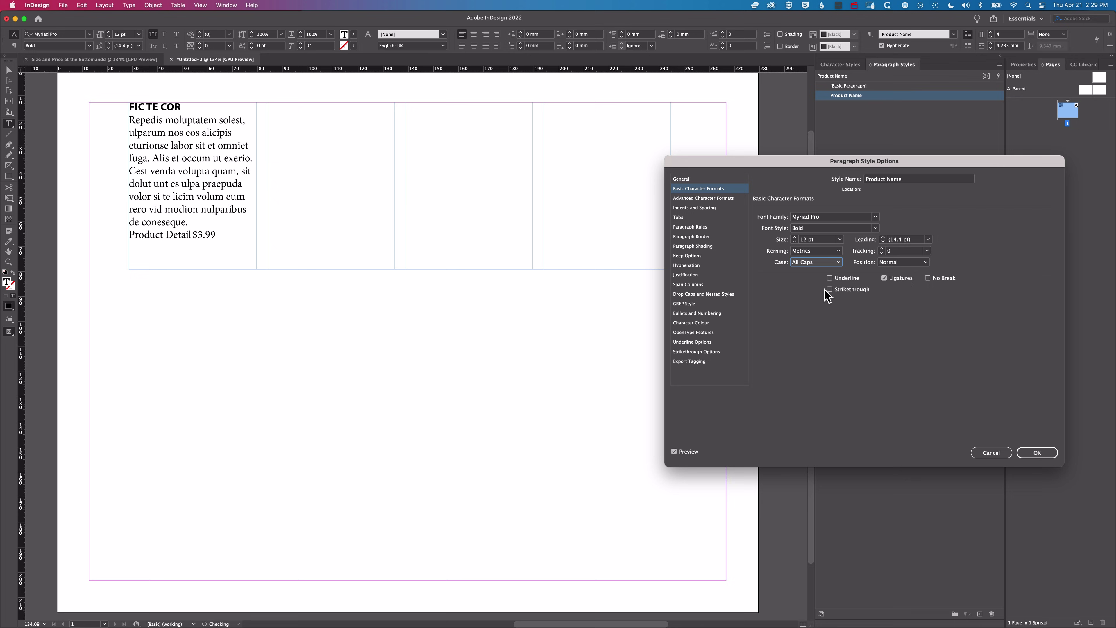
left_click(1042, 451)
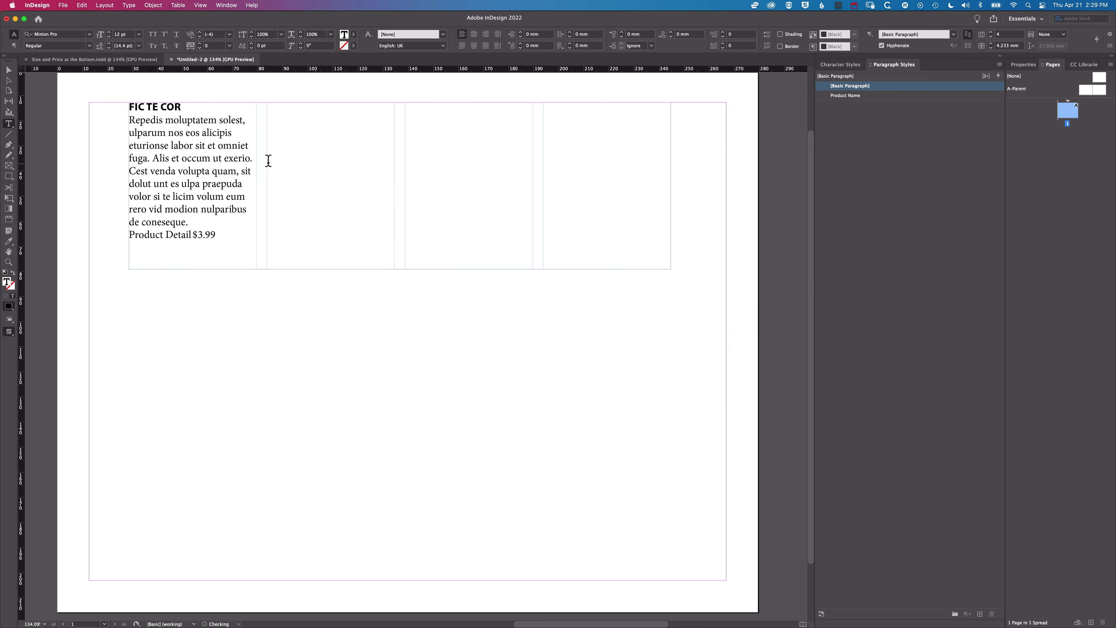
- Create a paragraph style from the "Repedis" description paragraph and name it "Product Description"
left_click(174, 132)
left_click(980, 614)
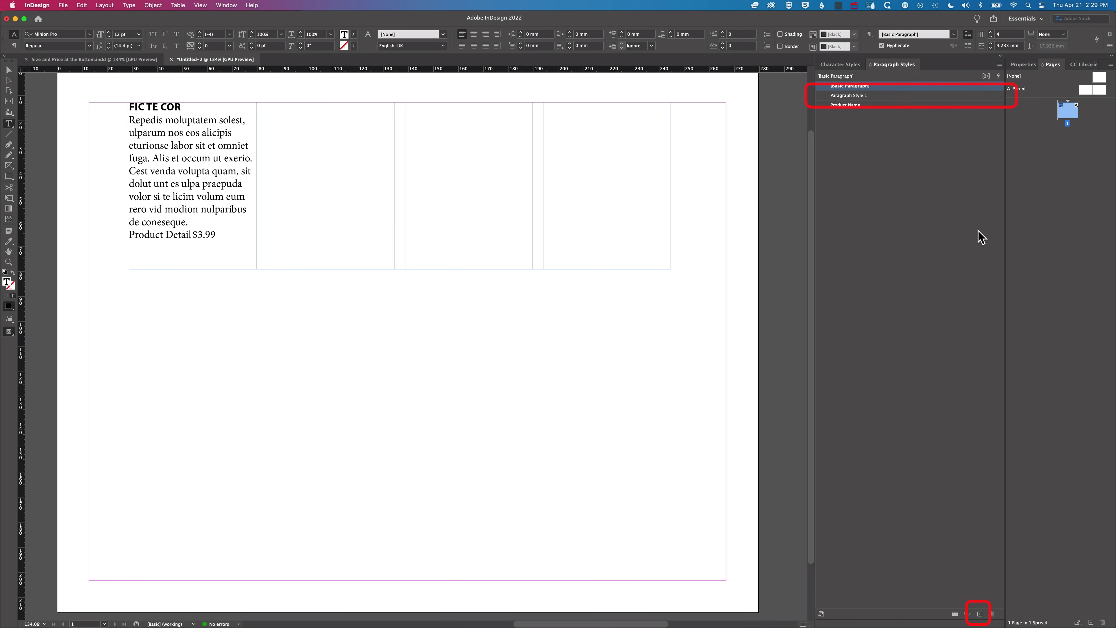
double_click(883, 95)
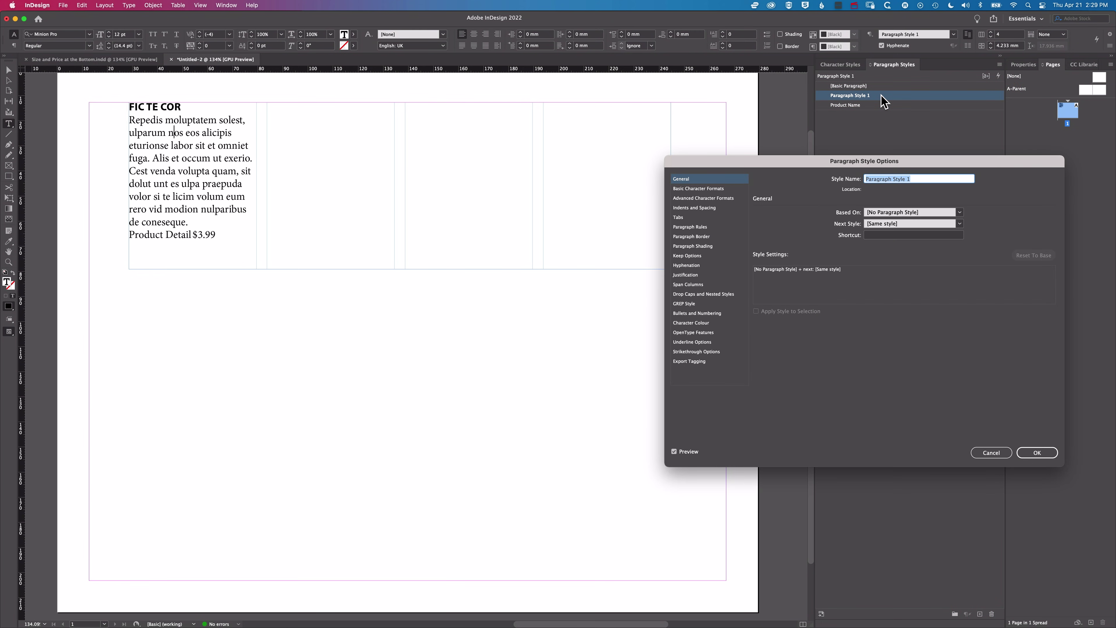
type("Product Description")
- Set the Product Description style's font to Myriad Pro and its size to 11 pt
left_click(732, 189)
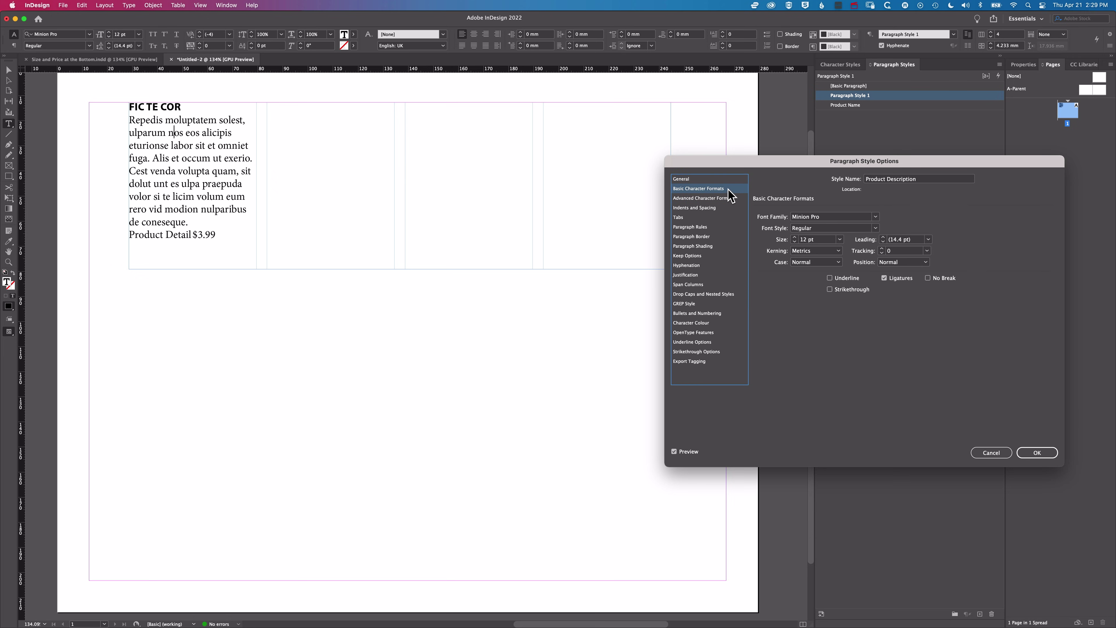
left_click(852, 217)
type("Myriad Pro")
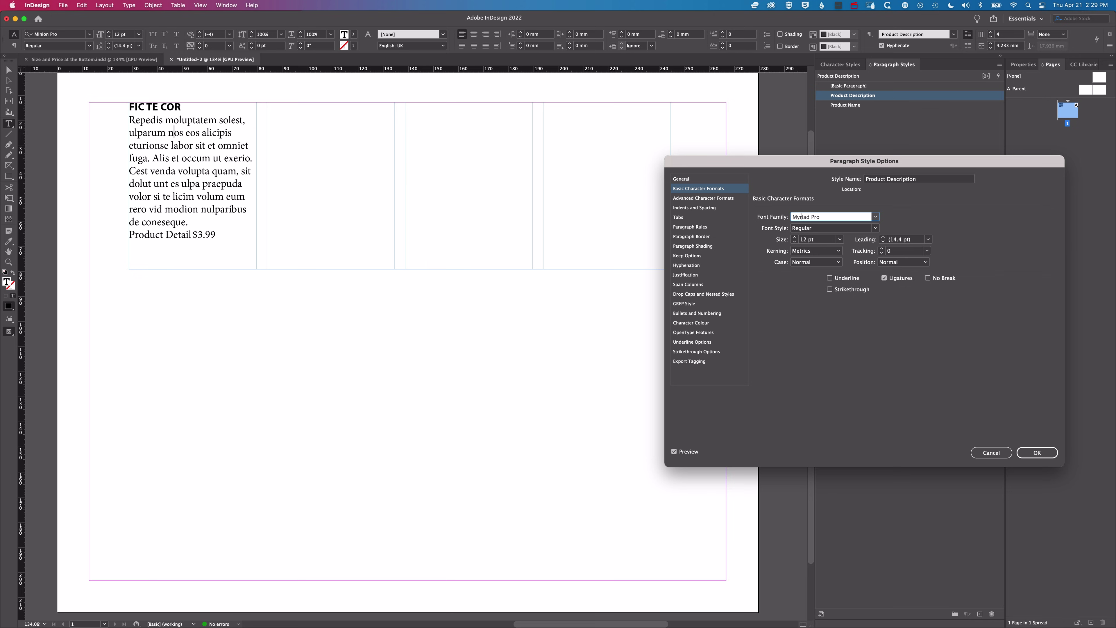
key("Tab")
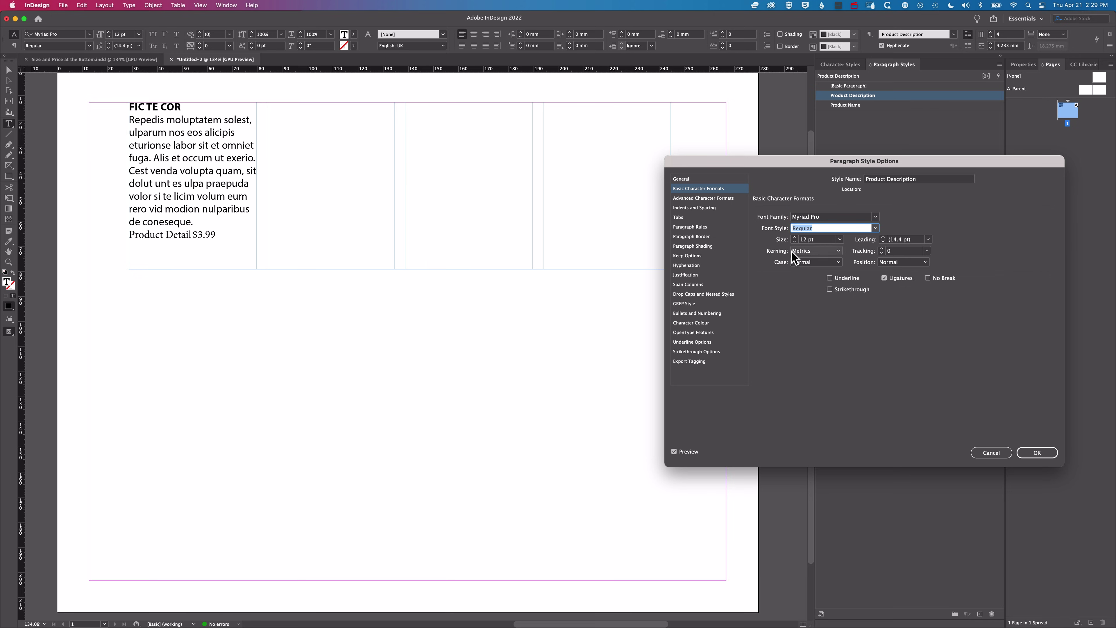
left_click(795, 241)
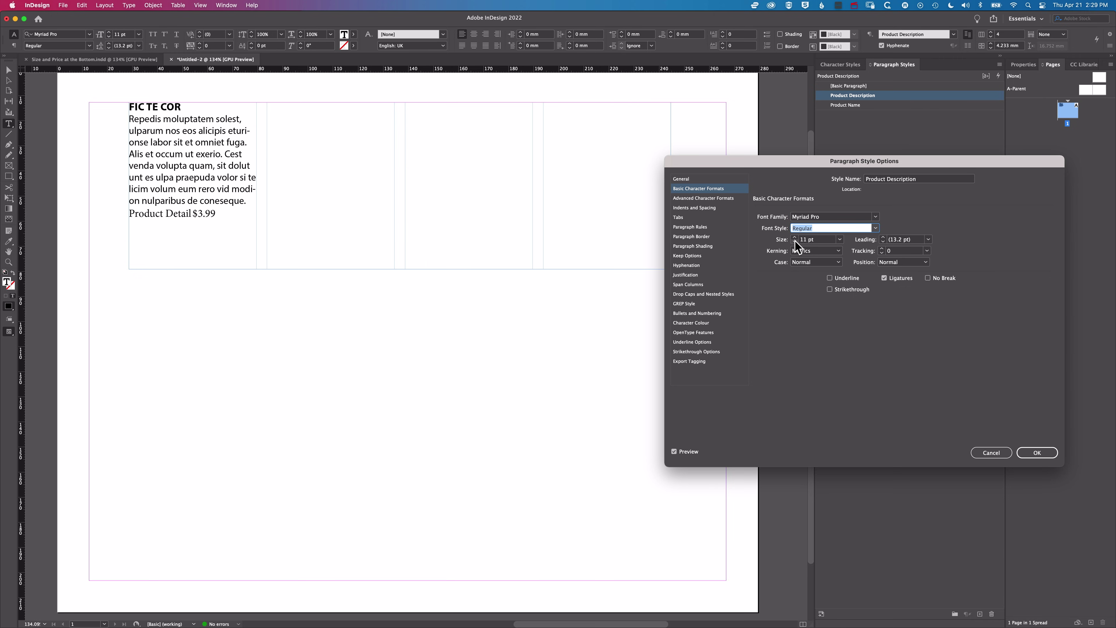
left_click(1038, 453)
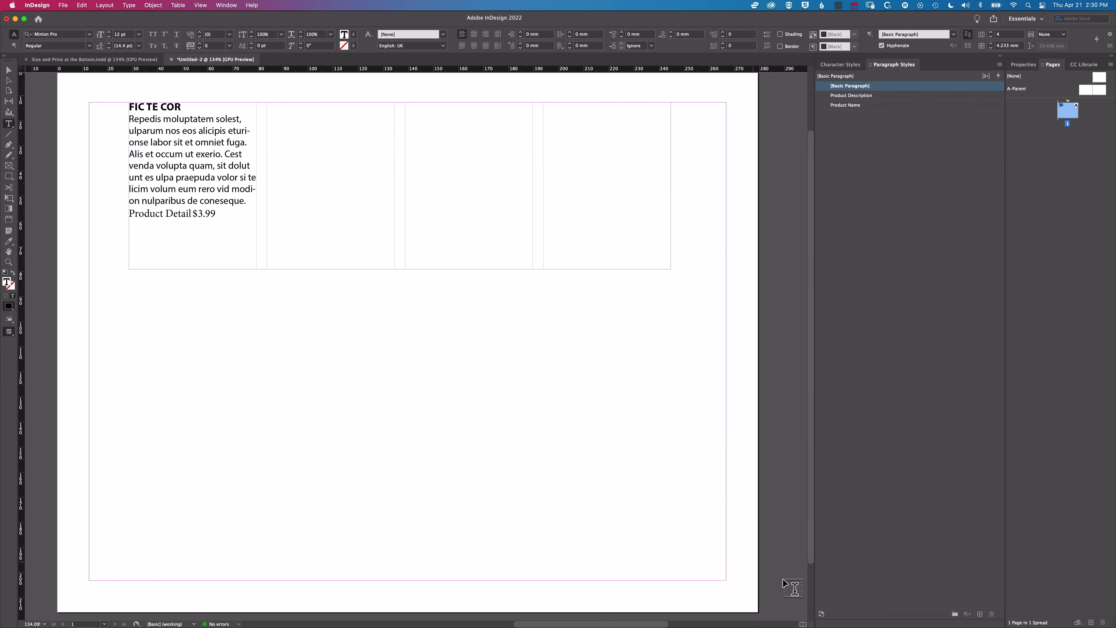
- Create a paragraph style from the "Product Detail" and "$3.99" line and name it "Price & Detail"
left_click(980, 614)
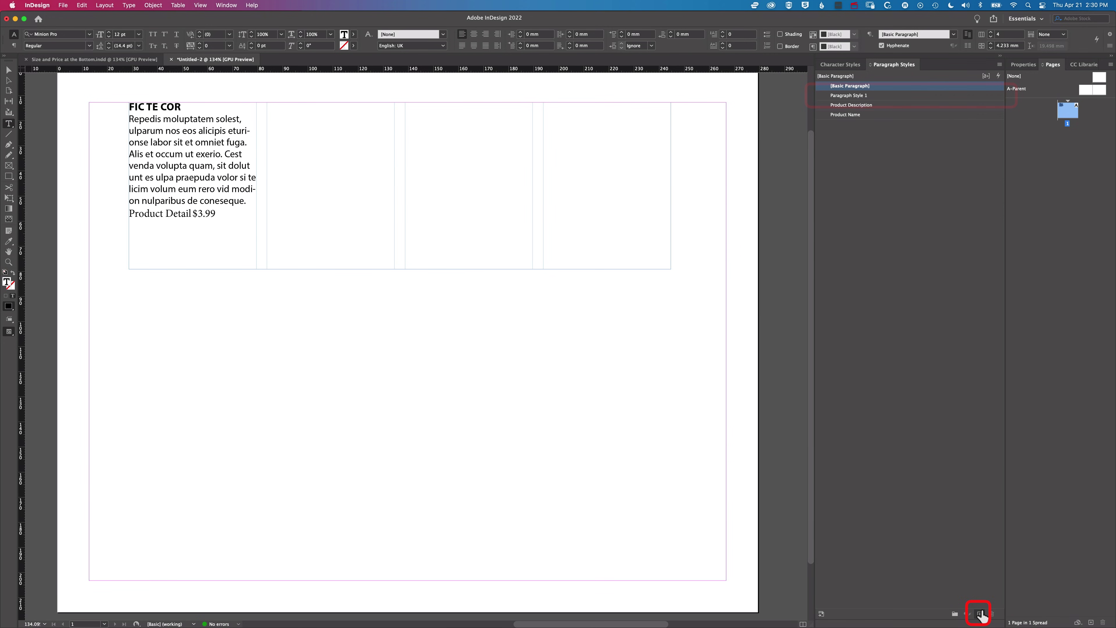
double_click(893, 96)
type("P")
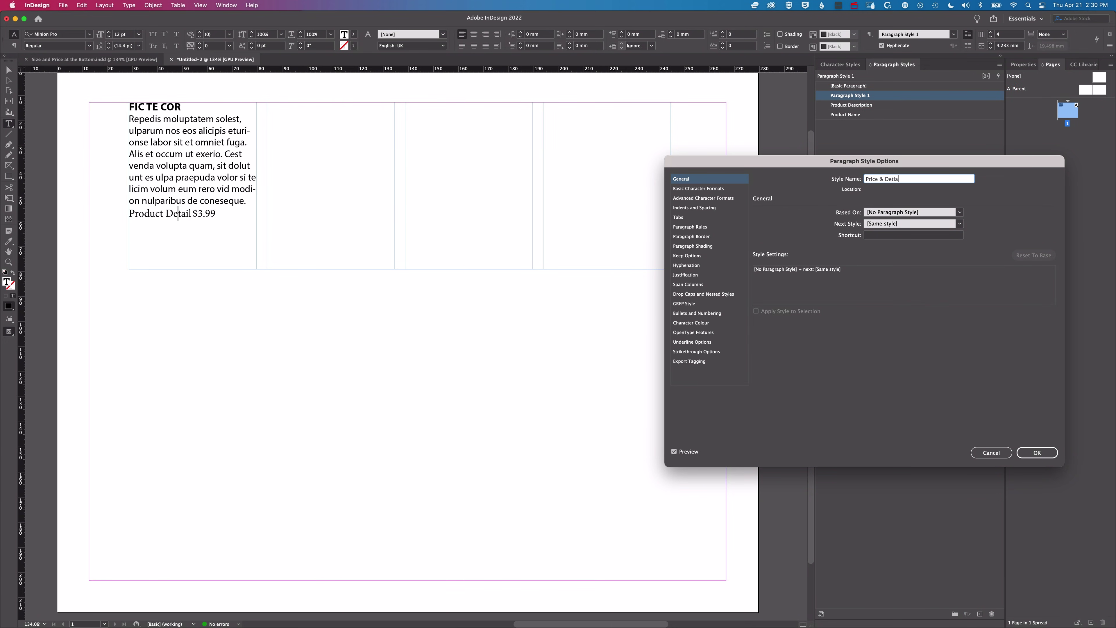
type("rice & Detail")
- Set the Price & Detail style's basic character formats to Myriad Pro Bold at 9 pt
left_click(709, 189)
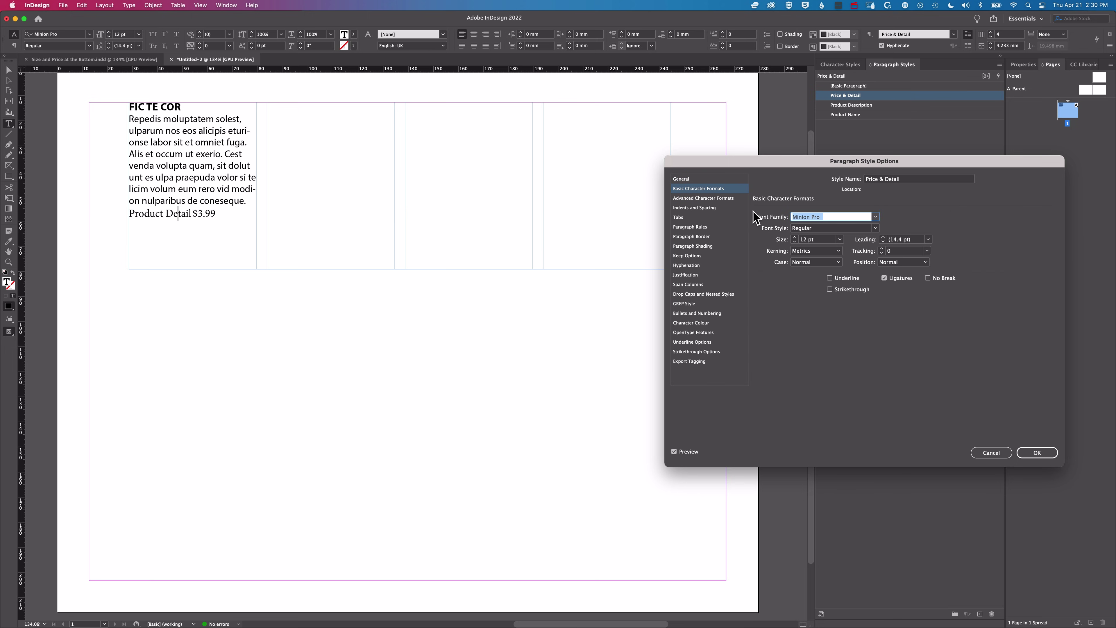
type("Myriad Pro")
key("Tab")
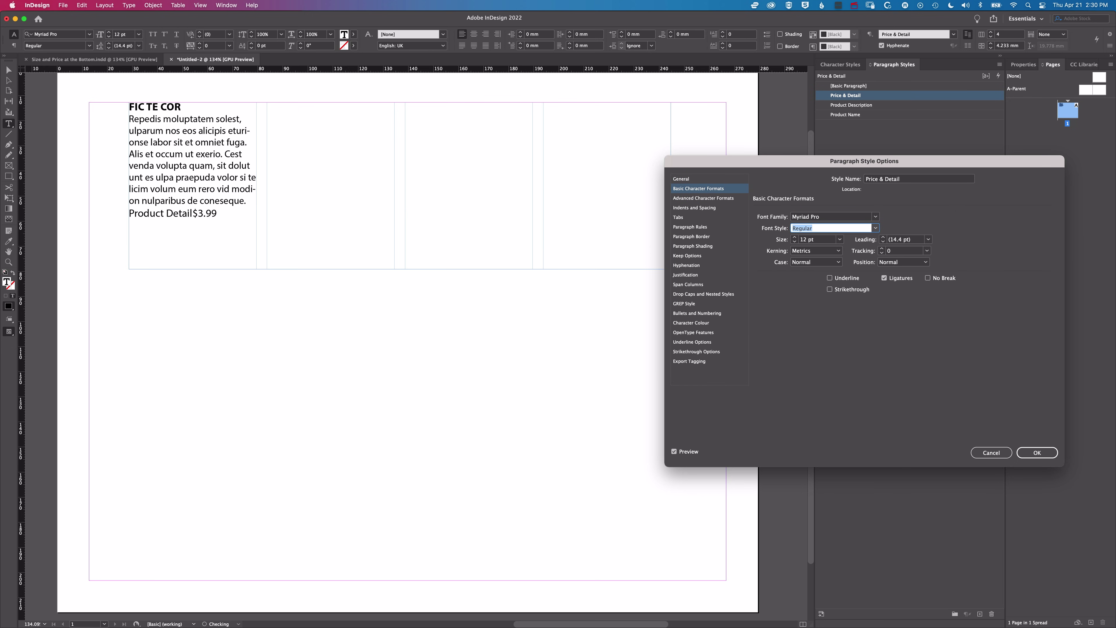
left_click(876, 228)
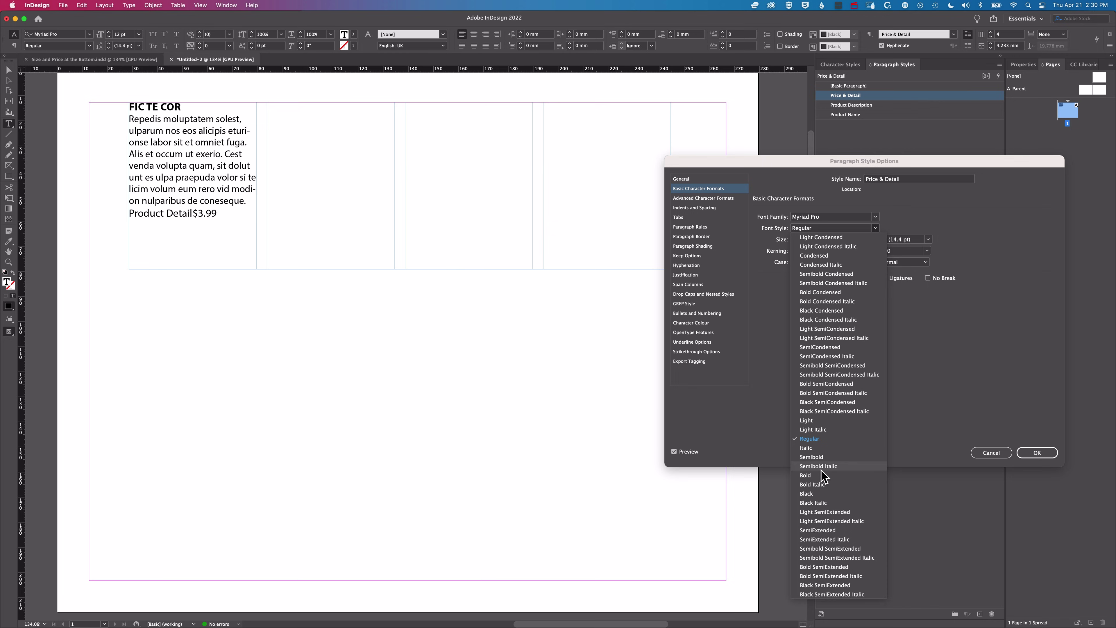
left_click(816, 478)
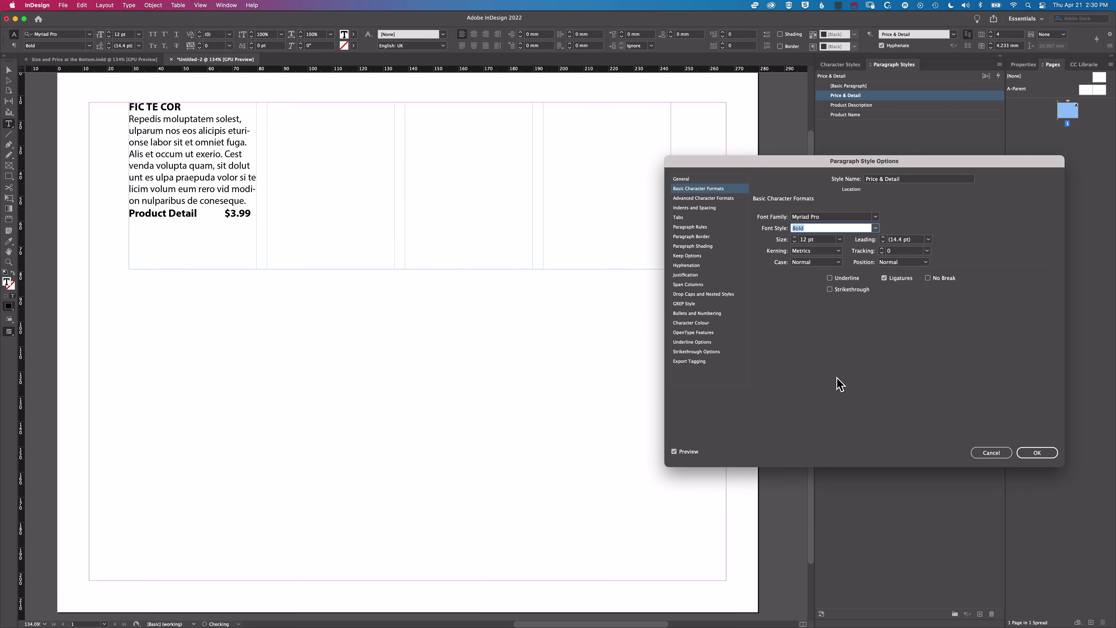
left_click(795, 242)
left_click(795, 241)
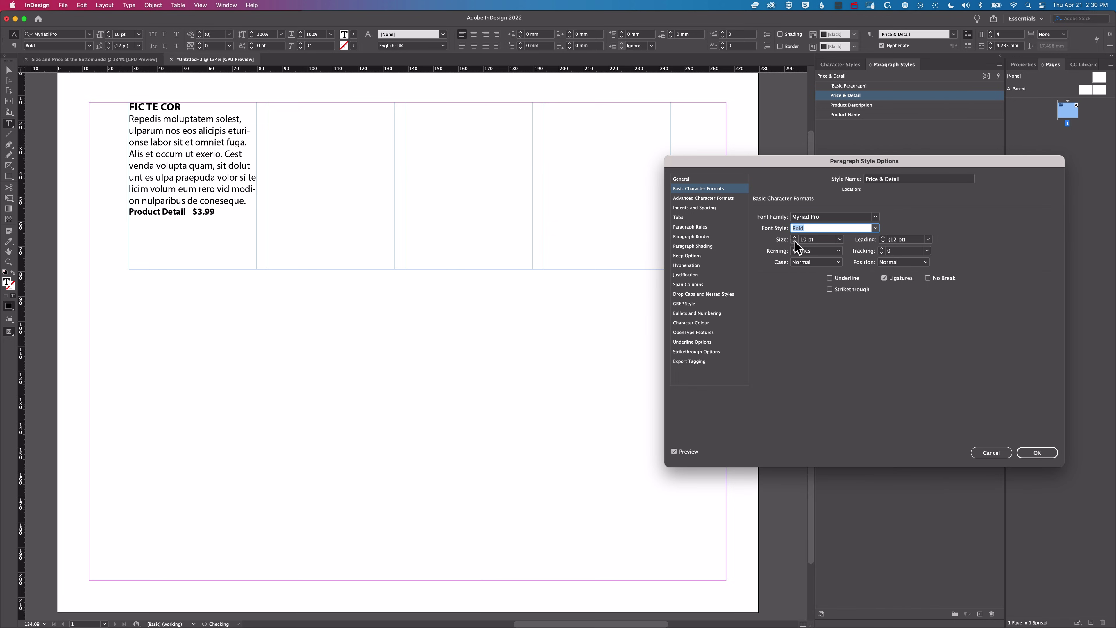
left_click(794, 241)
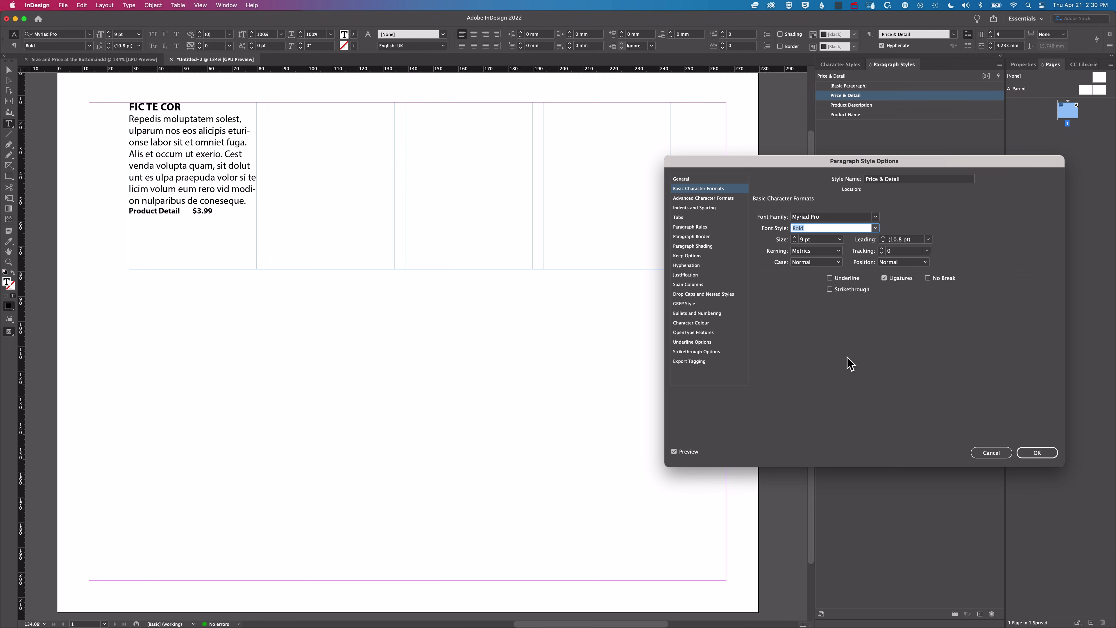
- Turn on a paragraph rule below in the Price & Detail style and offset it by 1 mm
left_click(697, 228)
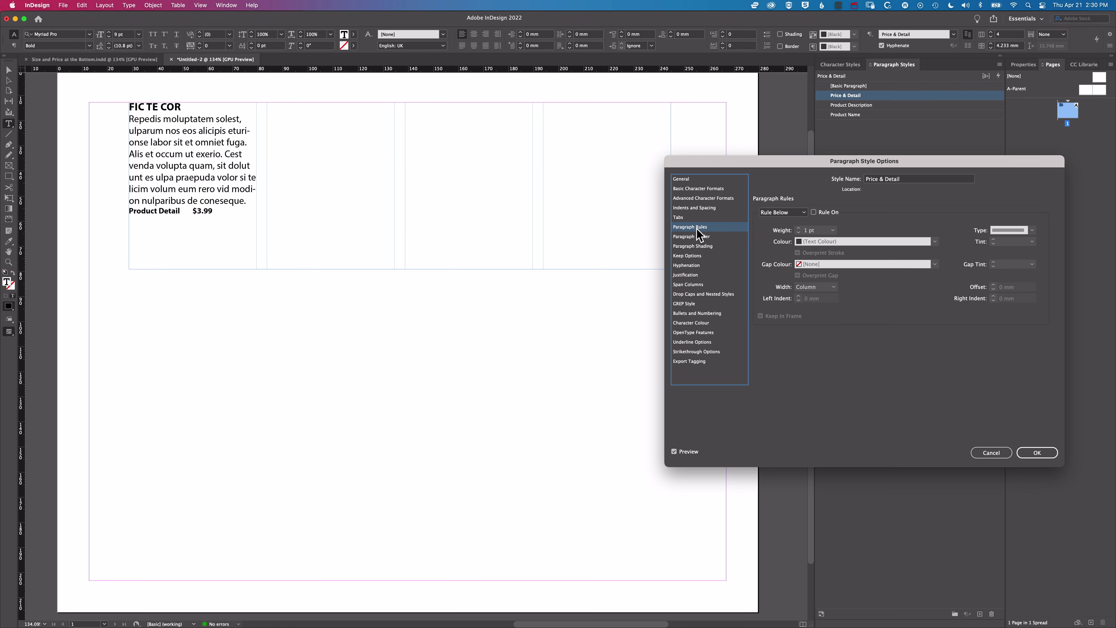
left_click(814, 212)
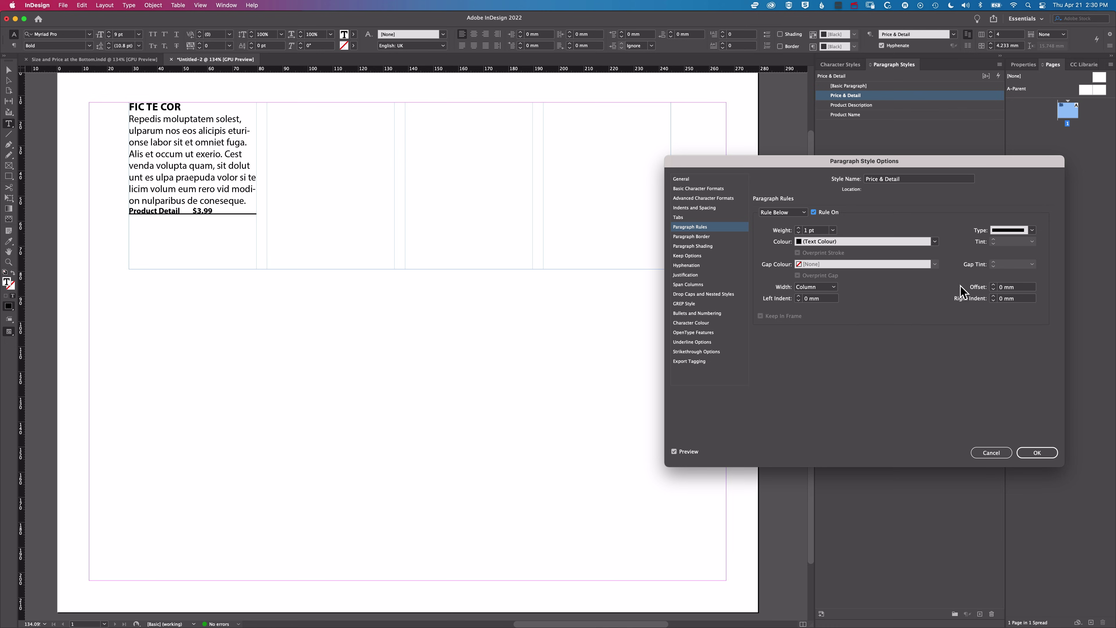
left_click(994, 284)
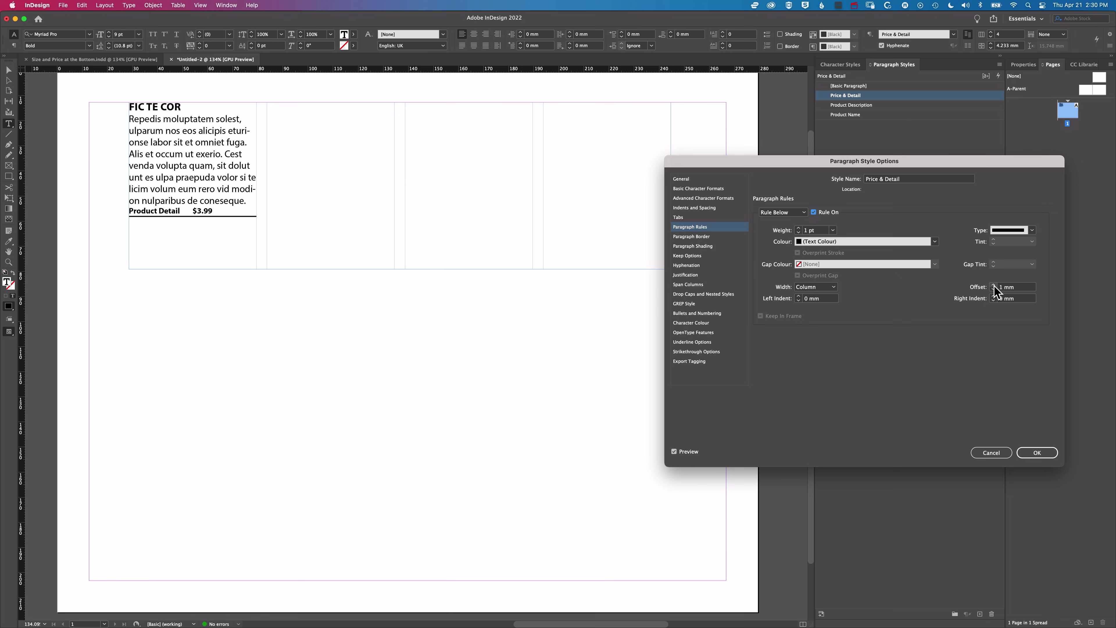
- Turn on a rule above in the Price & Detail style with a 3 mm offset and accept the style settings
left_click(798, 218)
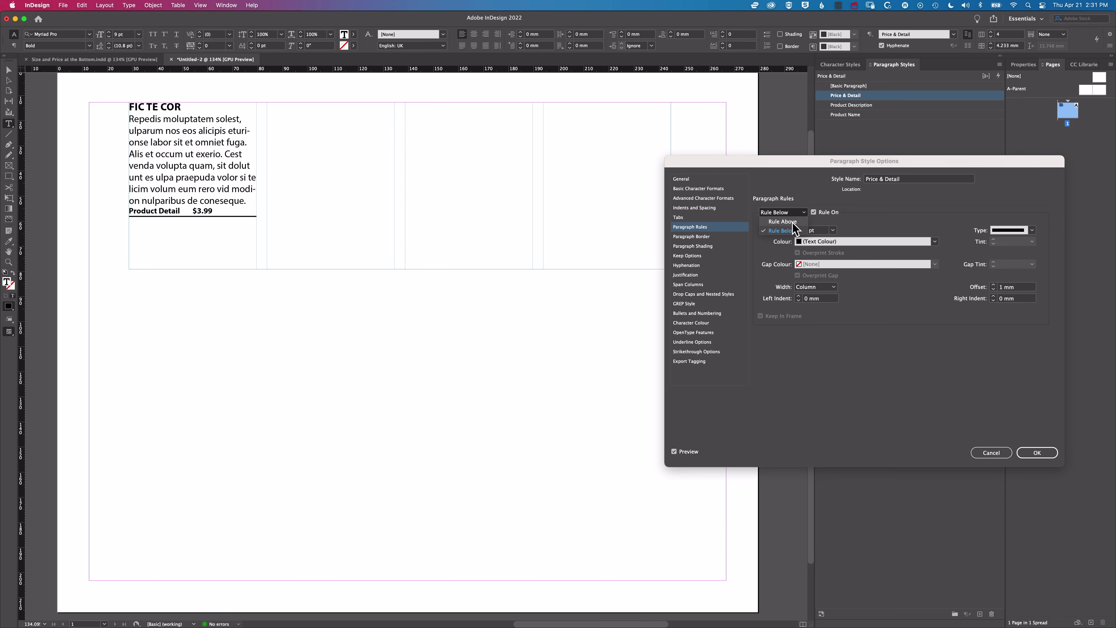
left_click(793, 223)
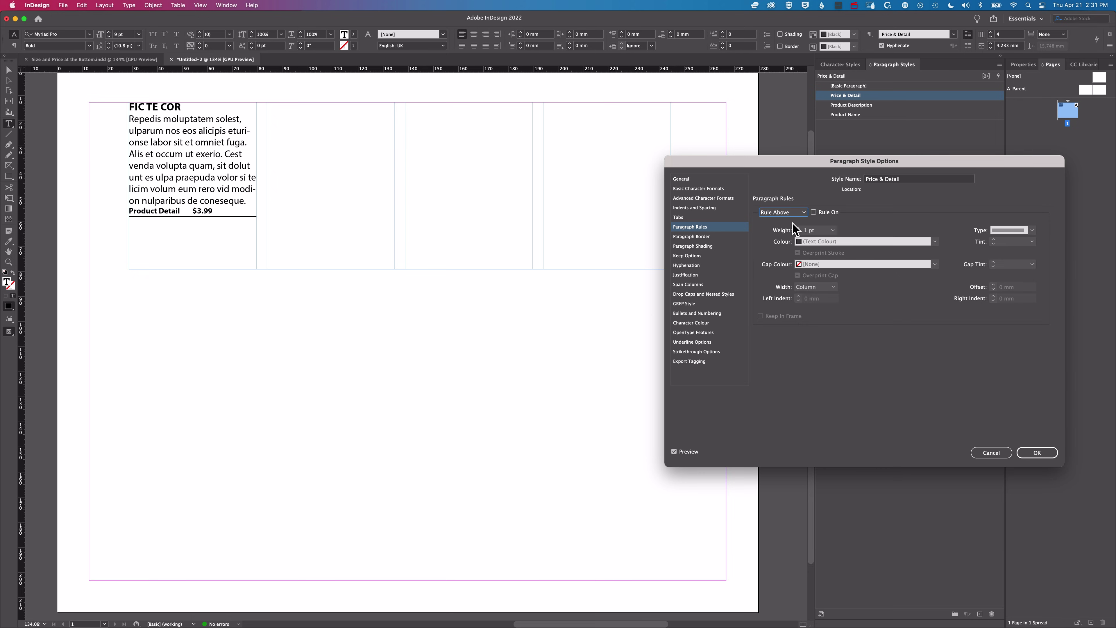
left_click(814, 212)
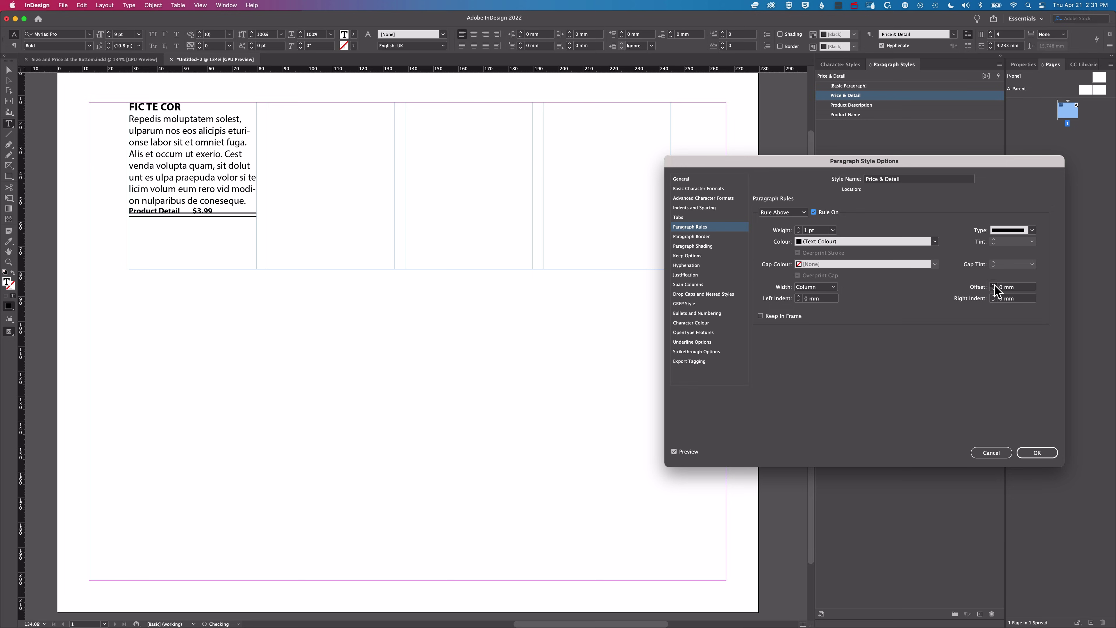
left_click(995, 284)
left_click(995, 285)
left_click(994, 285)
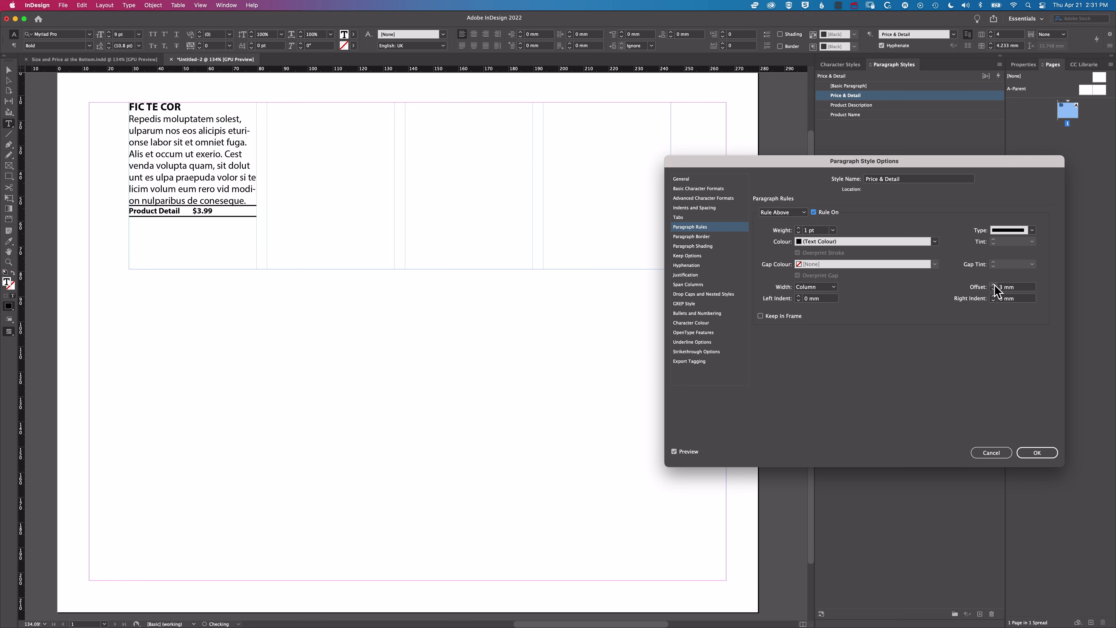
left_click(1048, 453)
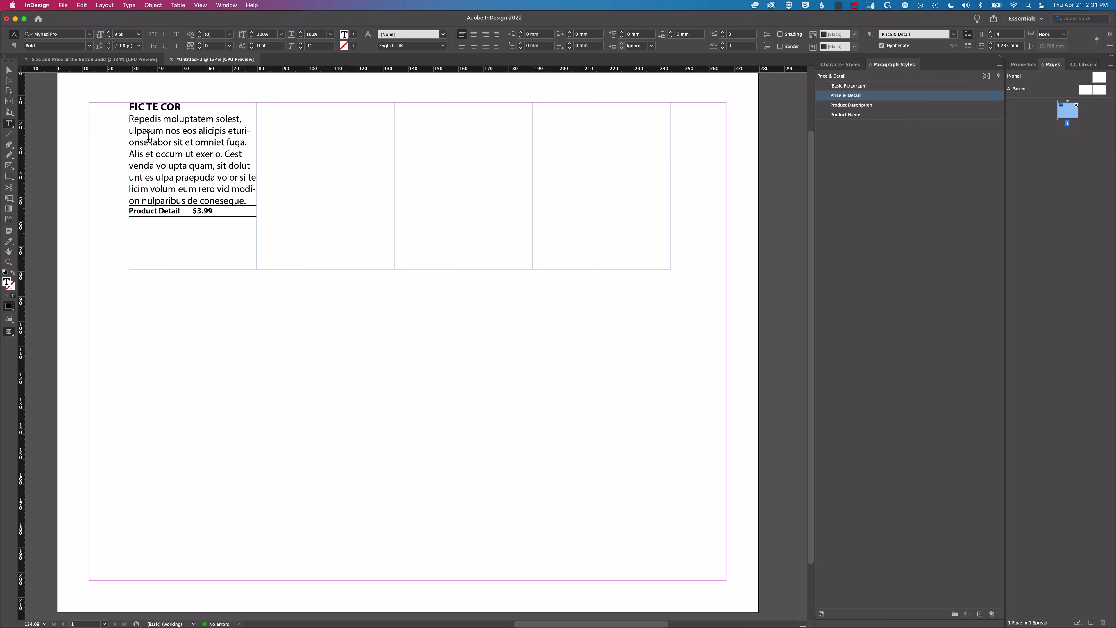
- Deselect the text frame and save the document as "Product Alignment Demo"
left_click(9, 69)
left_click(104, 157)
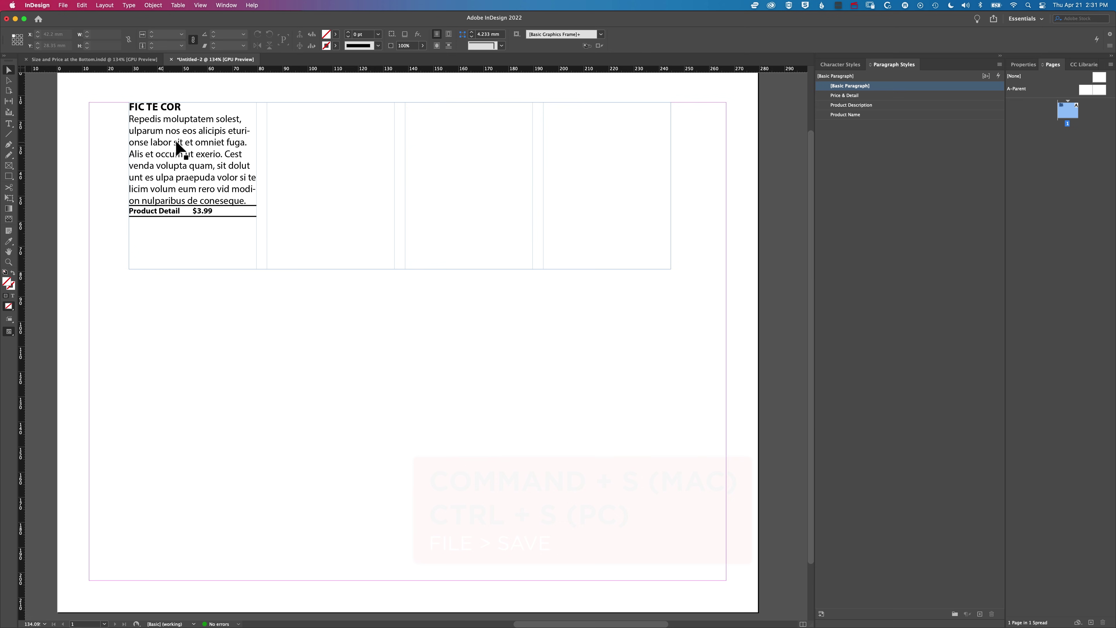
key("super+s")
type("Product Alignment Demo")
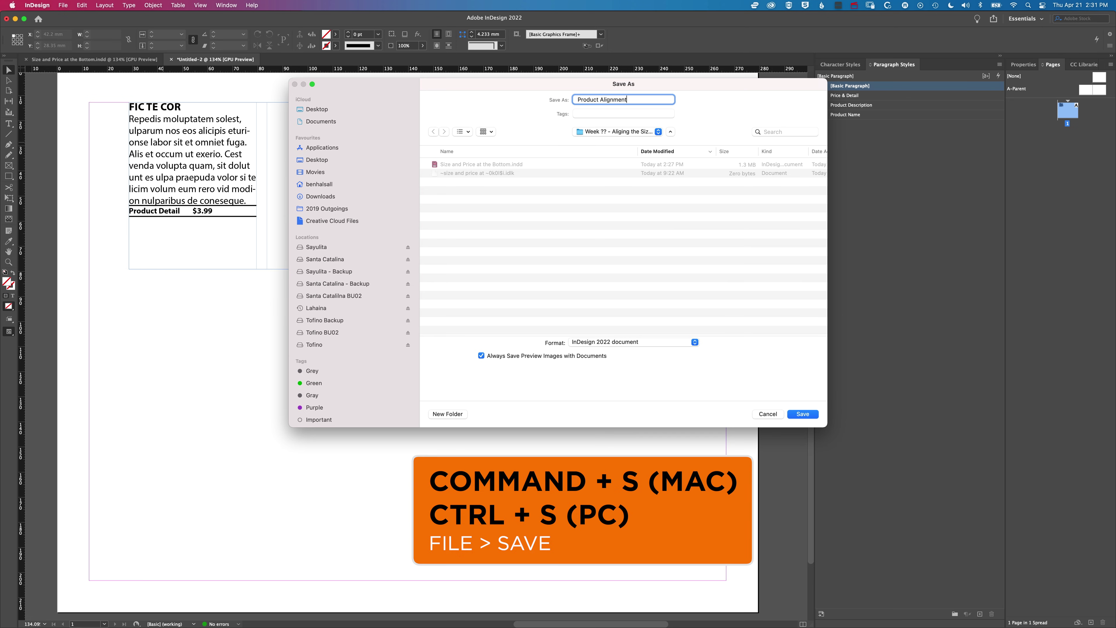
left_click(800, 413)
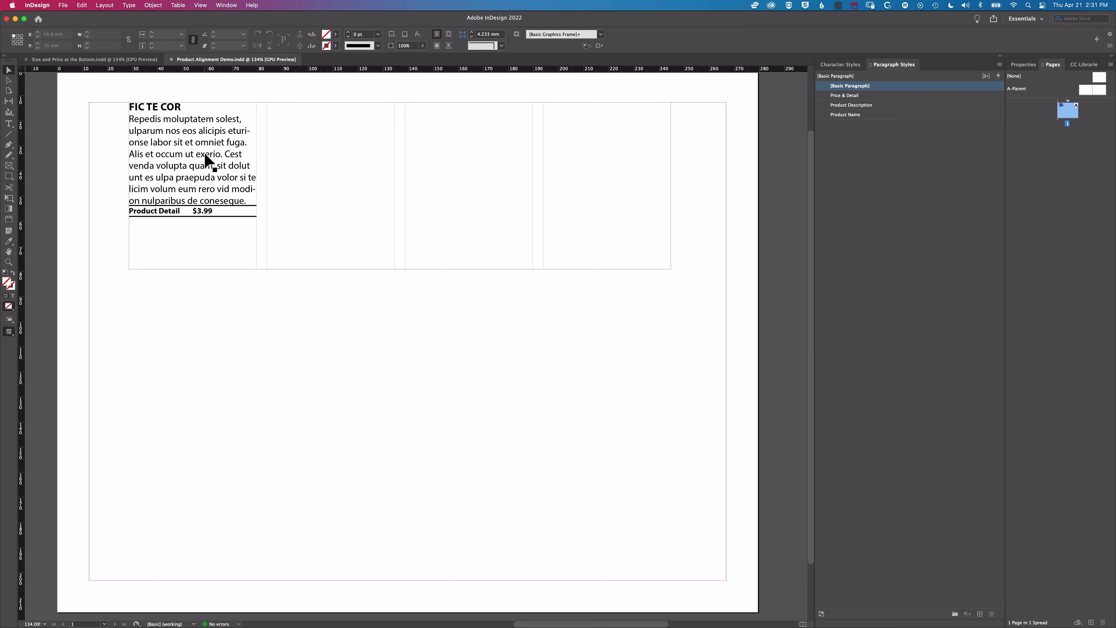
- Enable a custom baseline grid for the four-column text frame with an increment of 150 pt, and deselect the frame
scroll(206, 160, "down", 1)
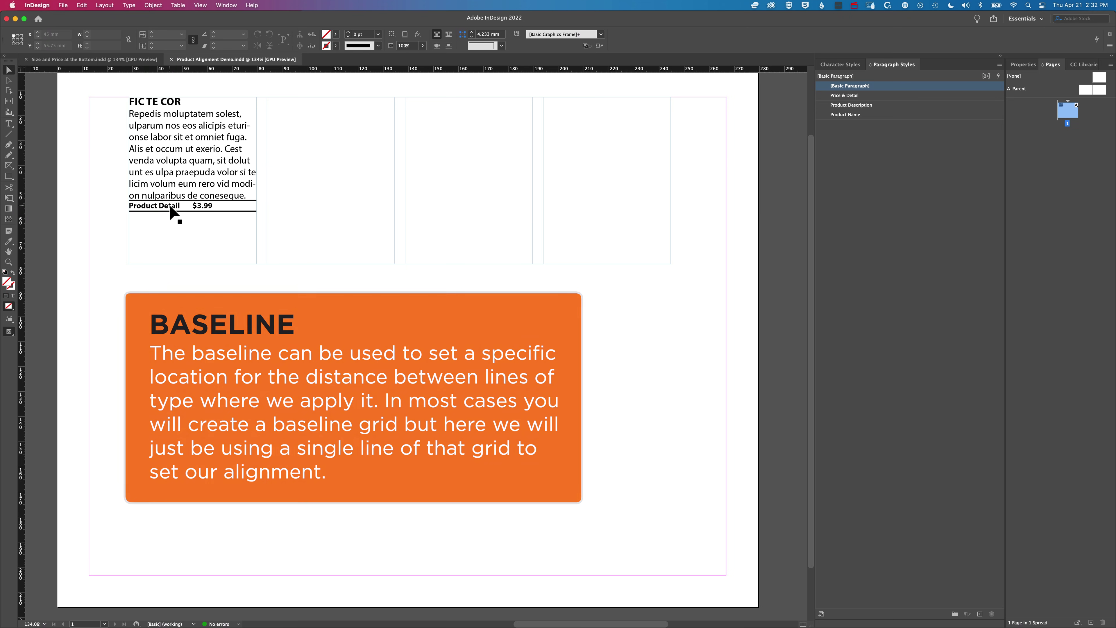
scroll(171, 205, "down", 1)
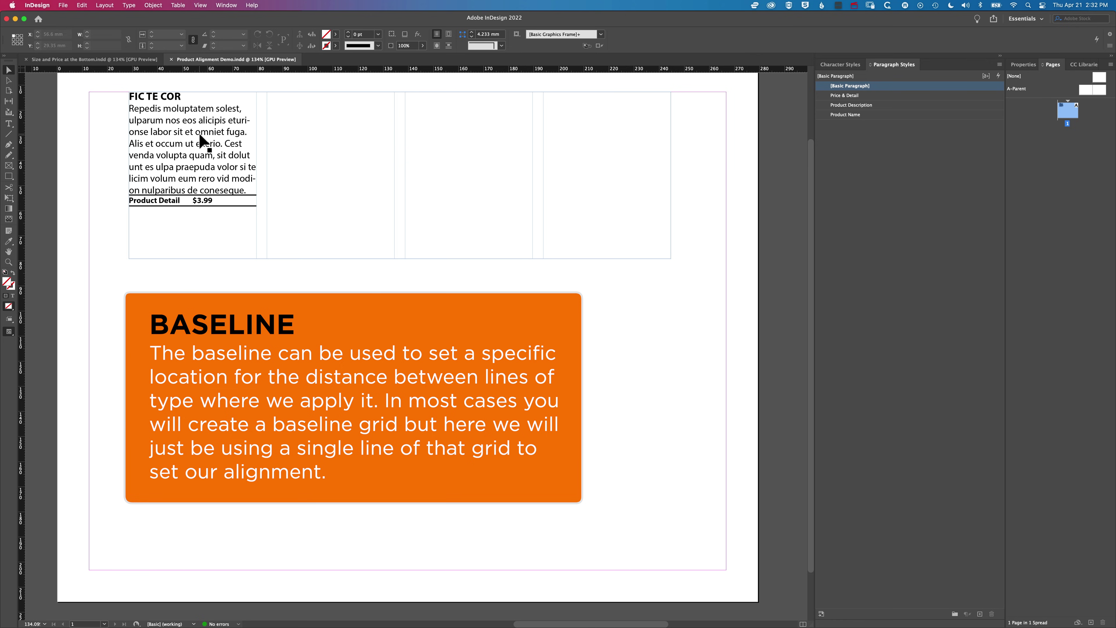
left_click(209, 110)
left_click(152, 5)
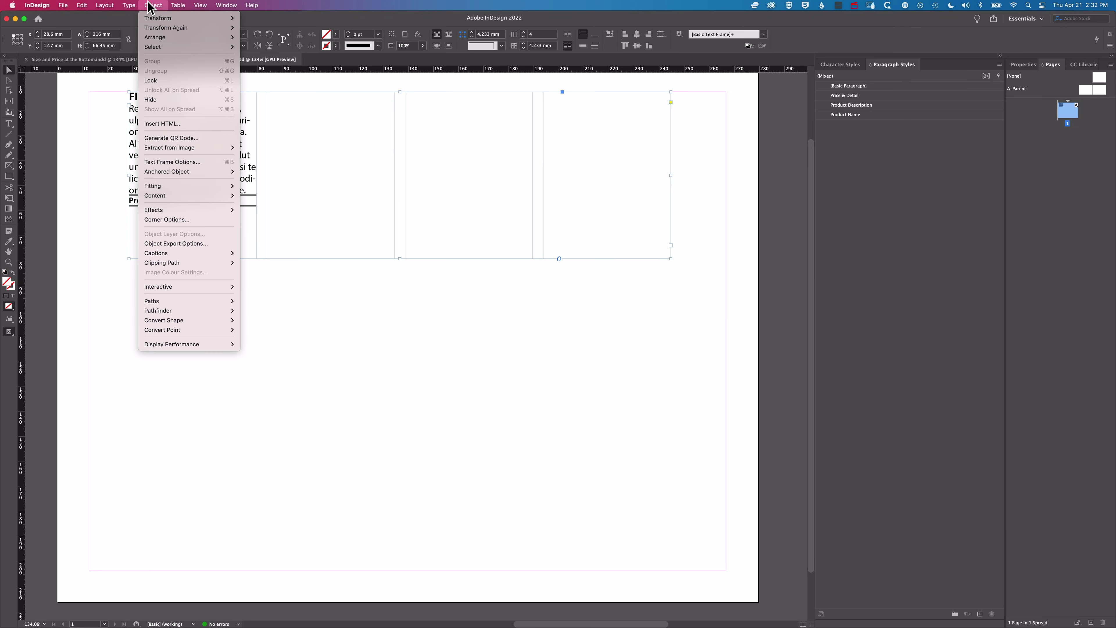
left_click(186, 163)
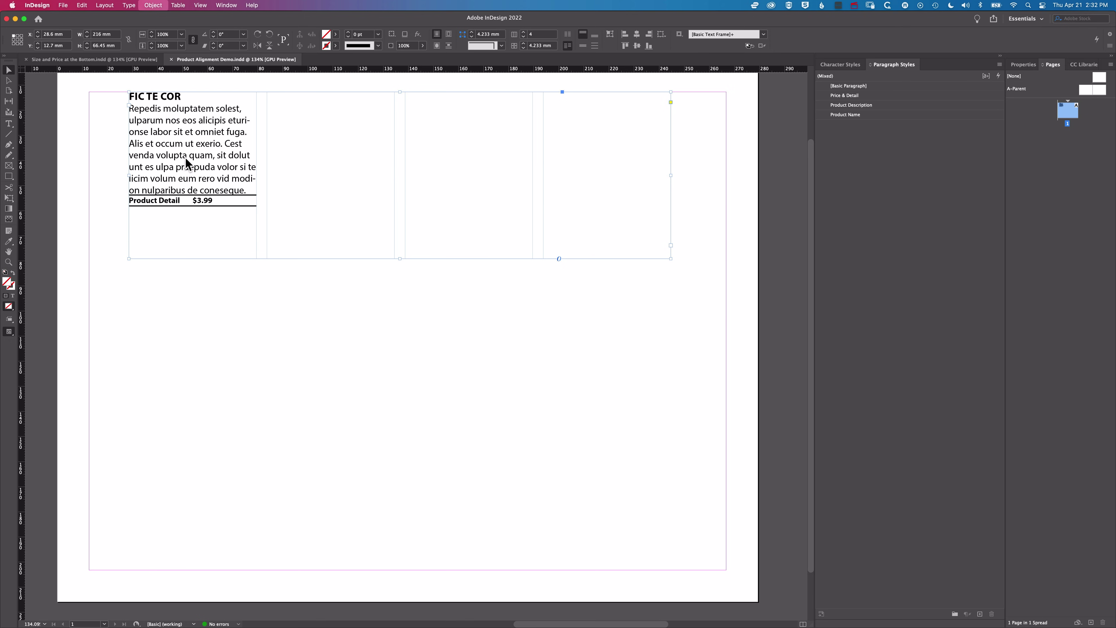
left_click(620, 229)
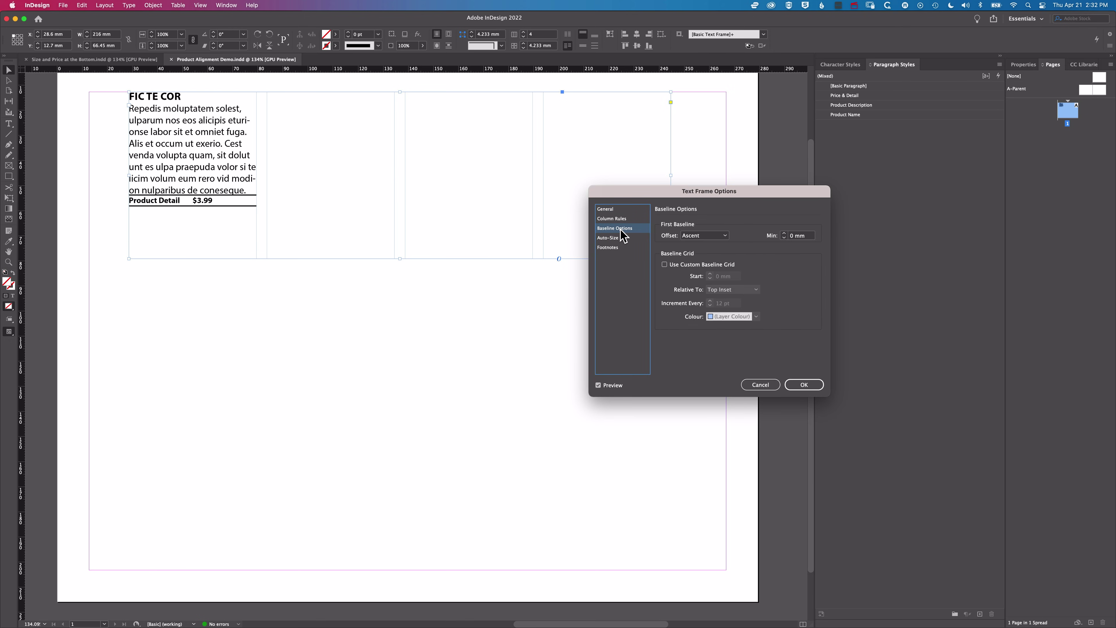
left_click(665, 265)
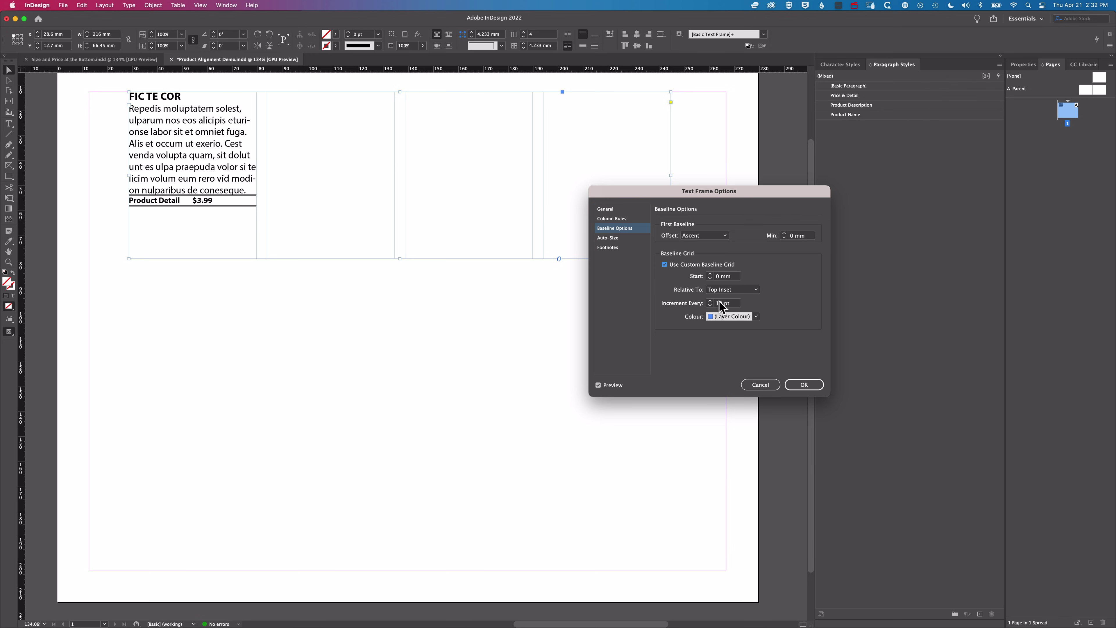
left_click_drag(724, 303, 716, 304)
type("150")
left_click(799, 385)
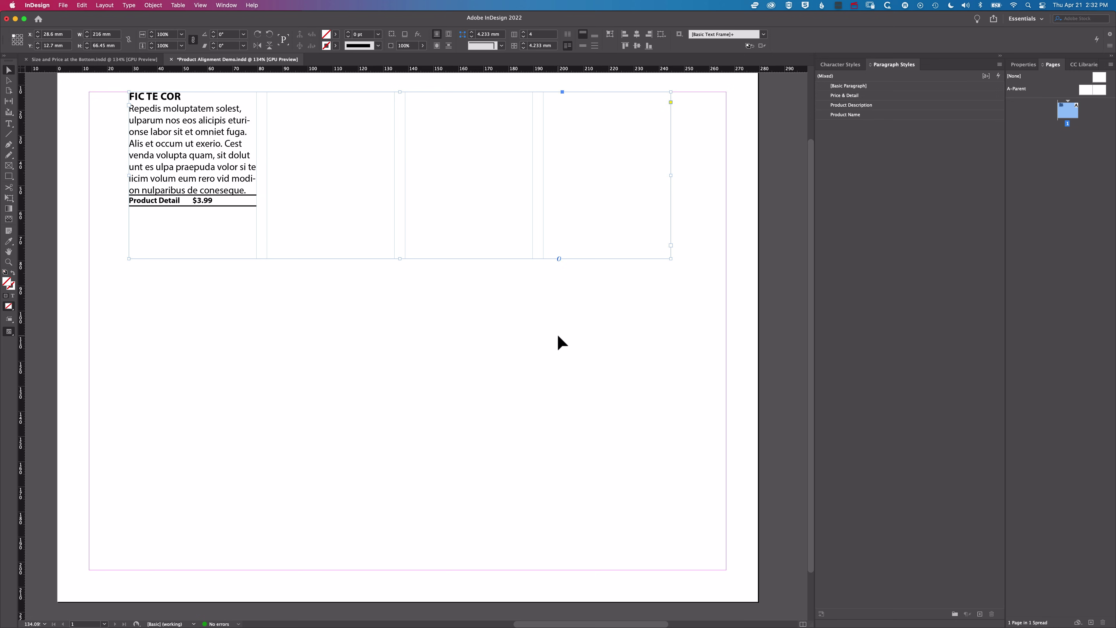
left_click(699, 168)
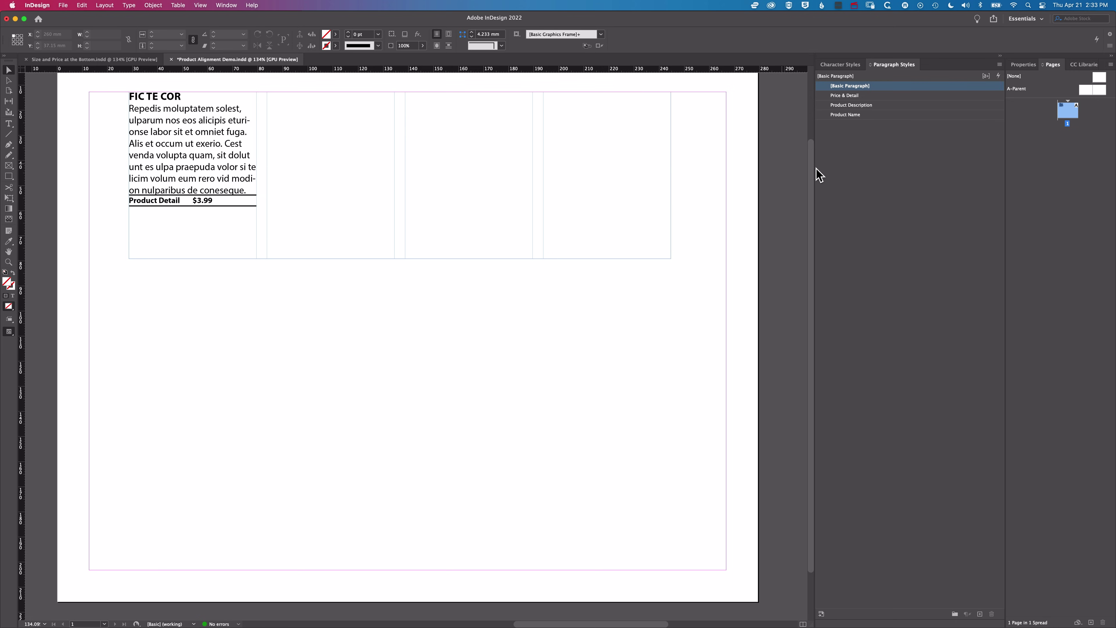
- Set the Price & Detail paragraph style to align First Line Only to the grid and accept the style settings
double_click(883, 97)
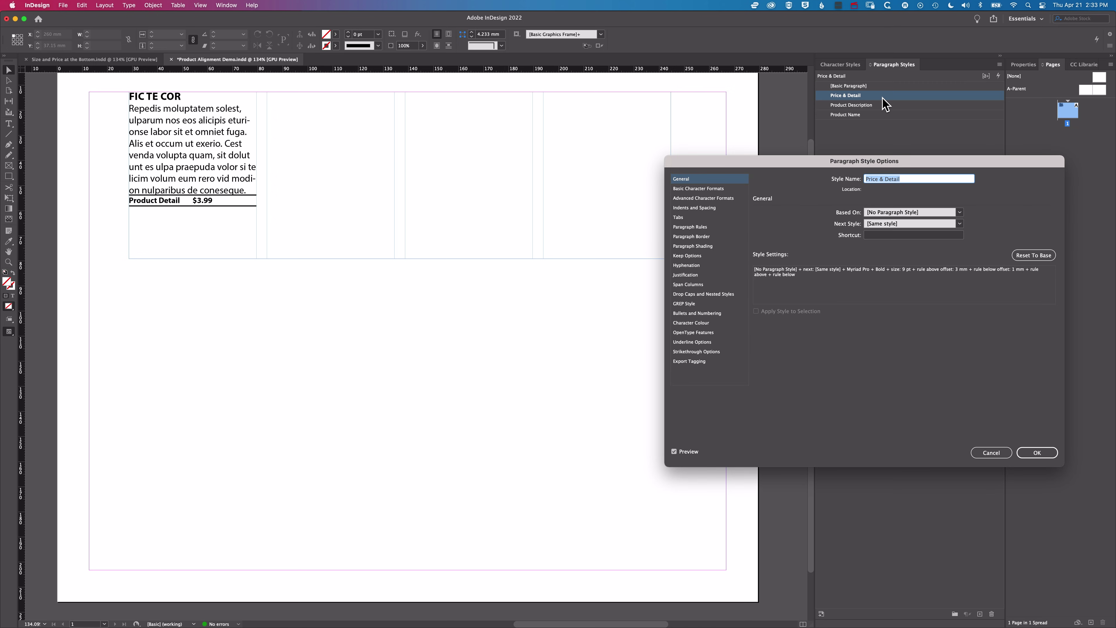
left_click(724, 208)
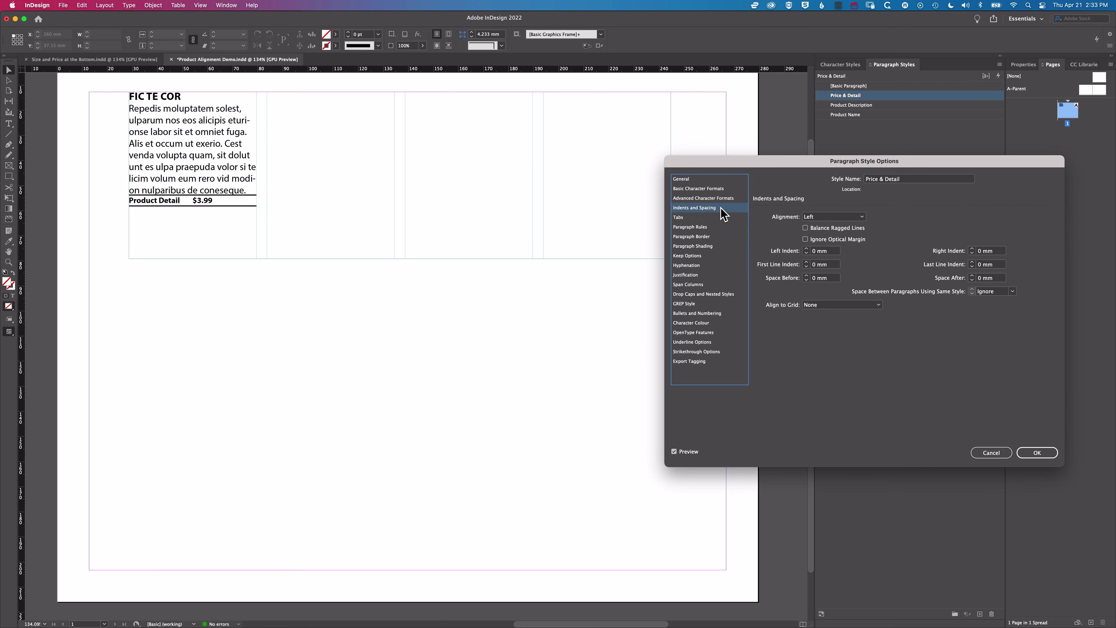
left_click(833, 305)
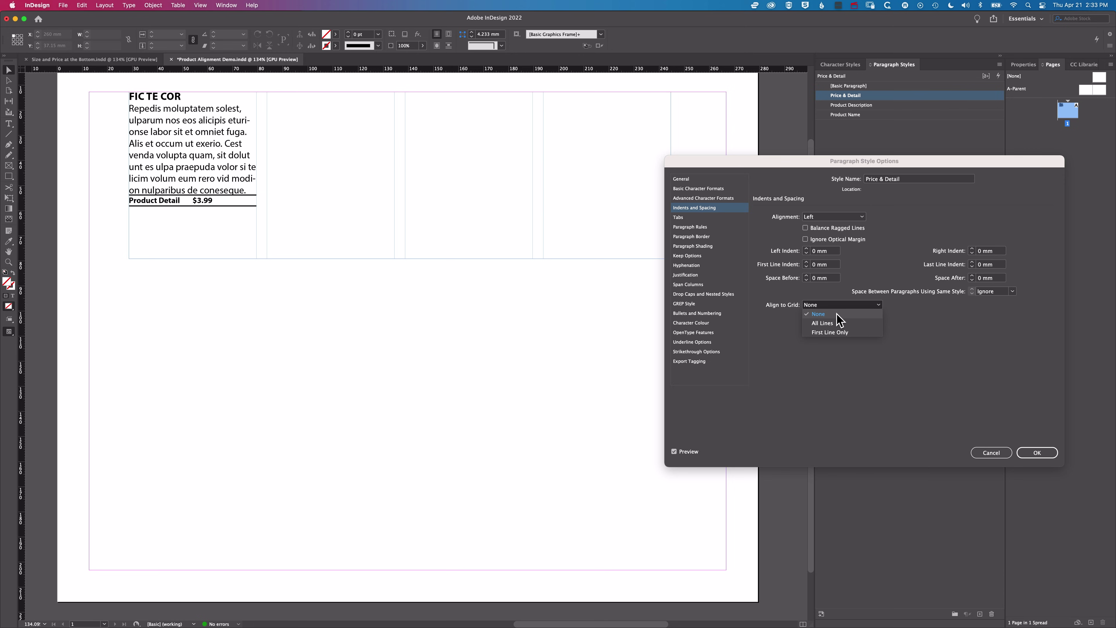
left_click(836, 332)
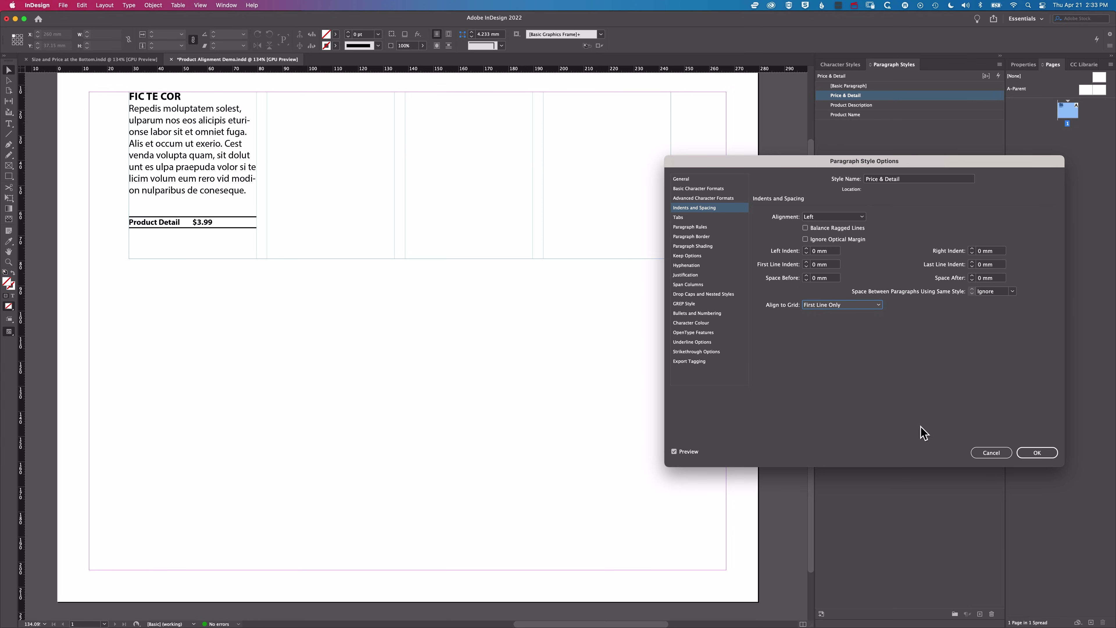
left_click(1029, 453)
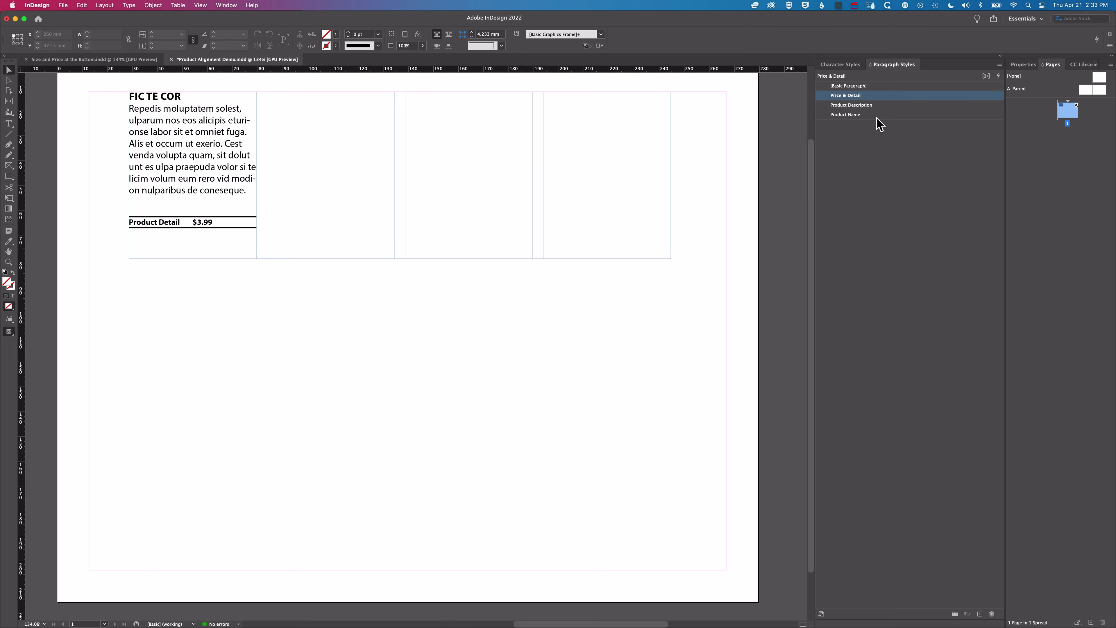
- Set the four-column text frame's custom baseline grid increment to 160 pt and deselect the frame
left_click(618, 154)
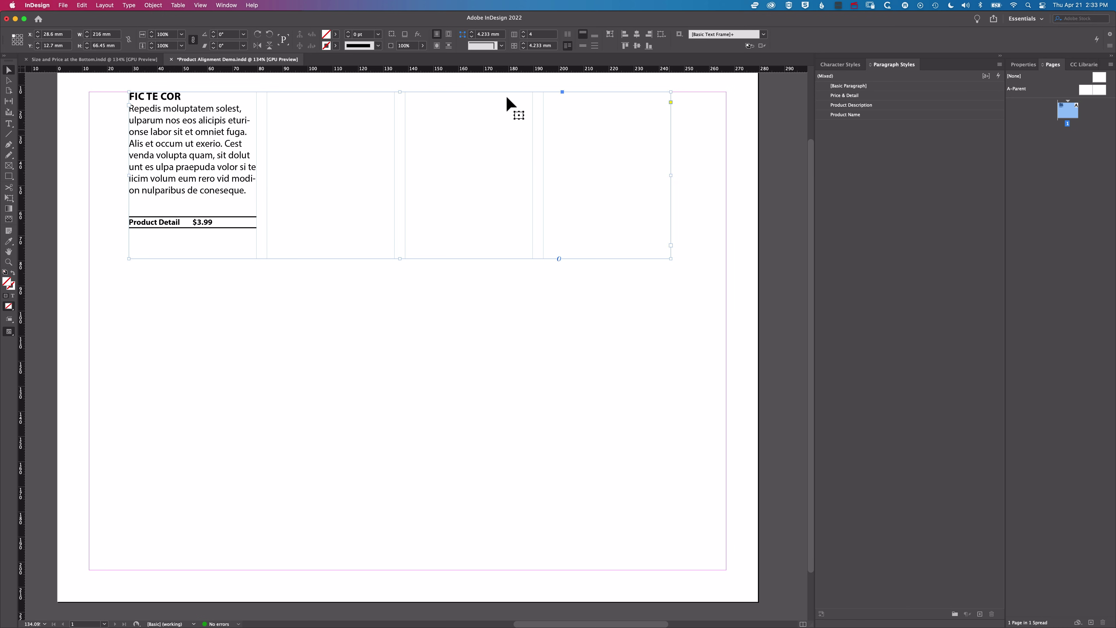
left_click(154, 6)
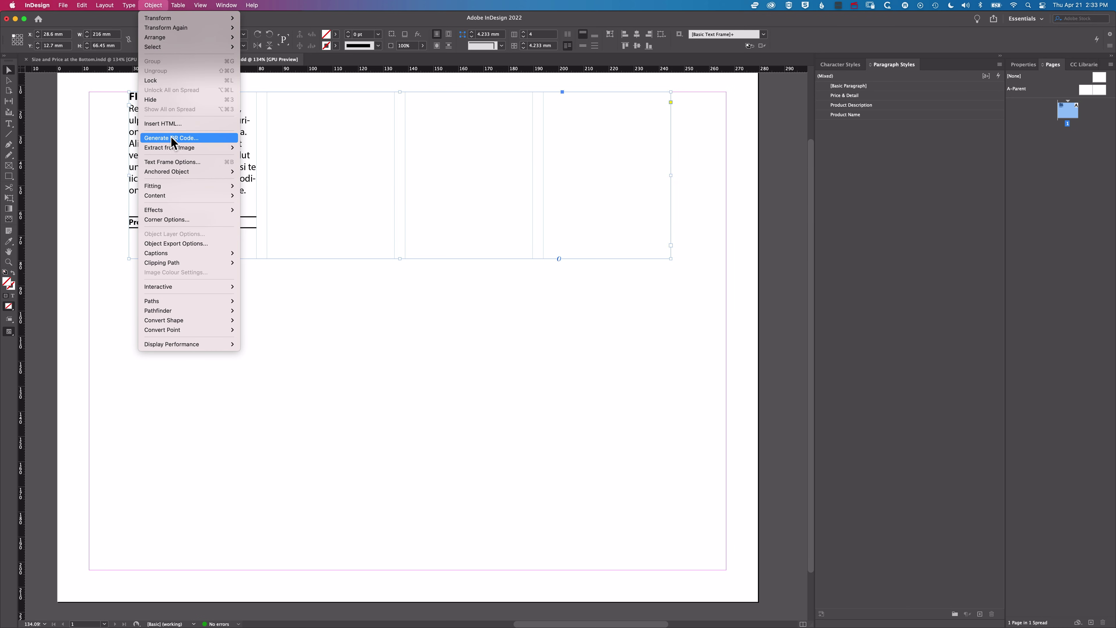
left_click(180, 162)
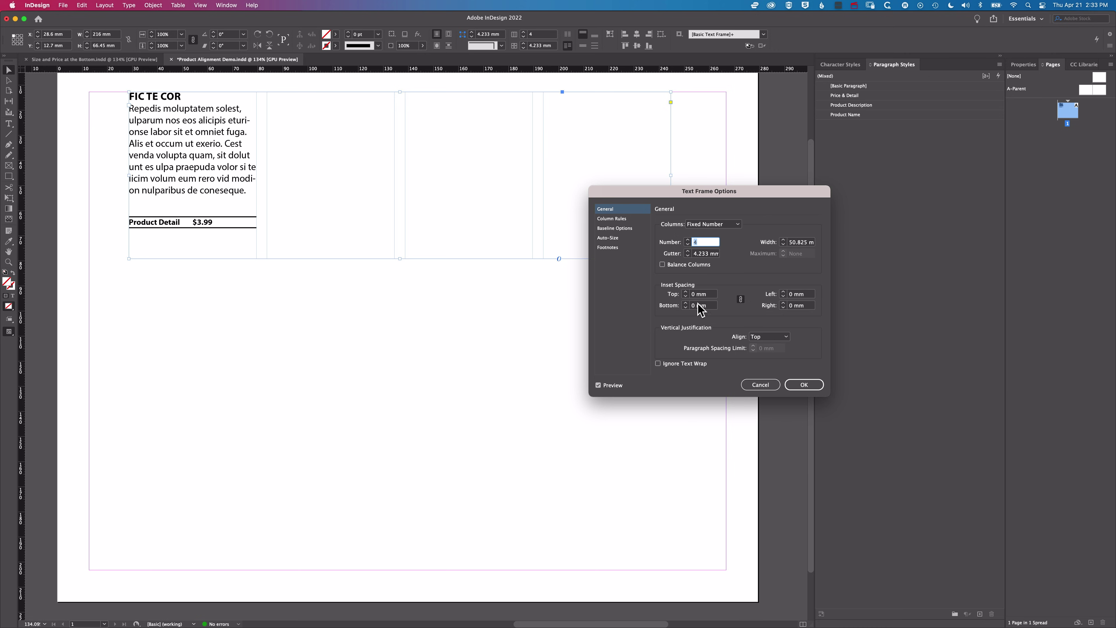
left_click(635, 229)
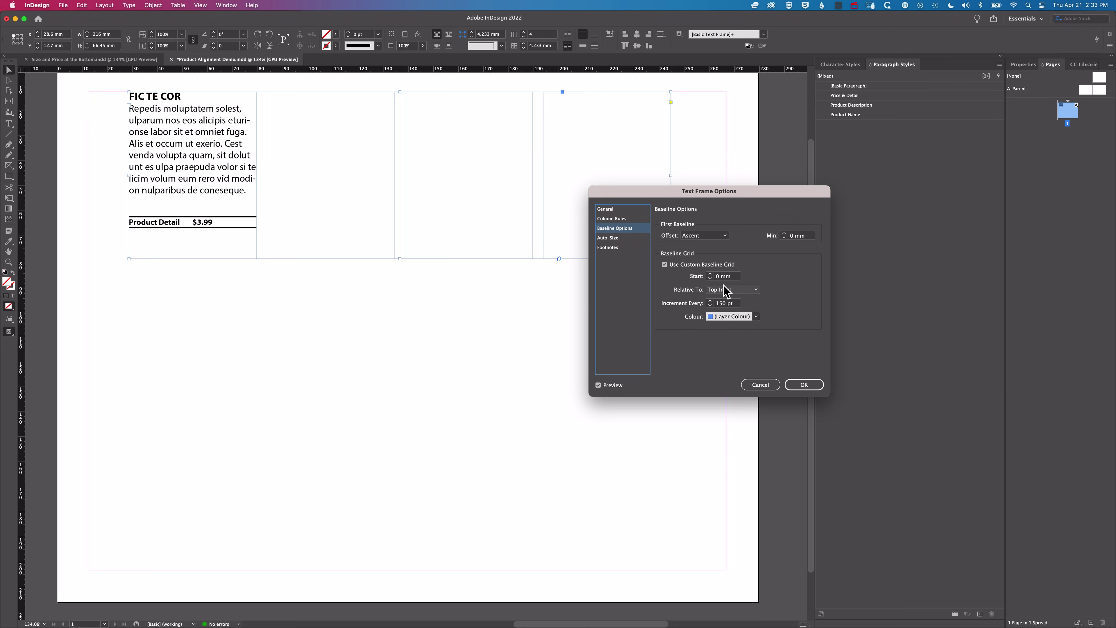
left_click(726, 304)
type("1")
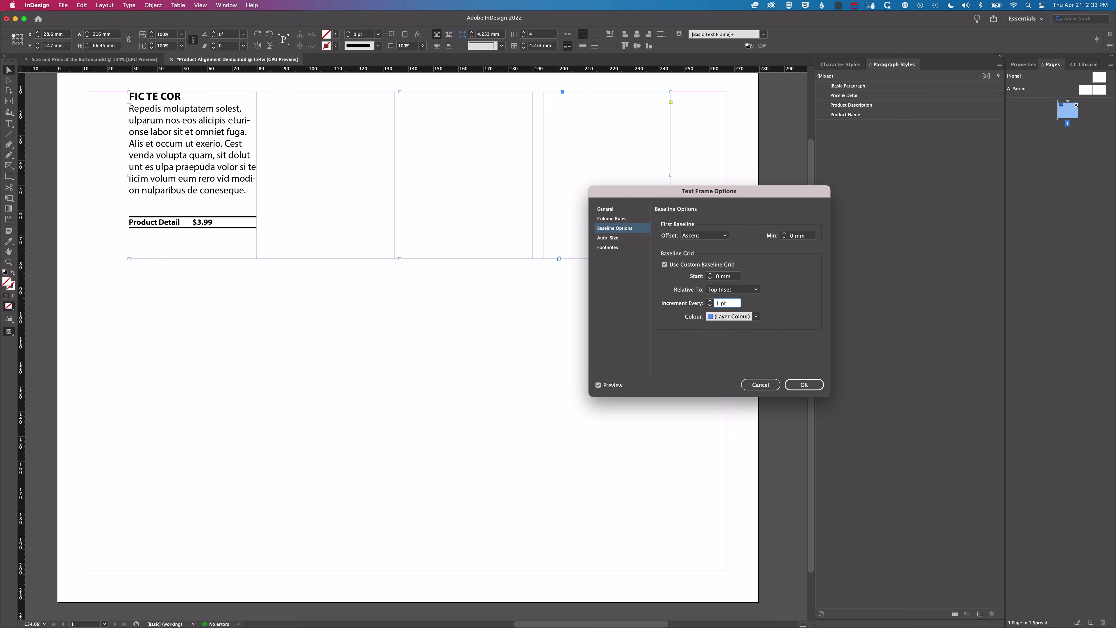
type("60")
key("Return")
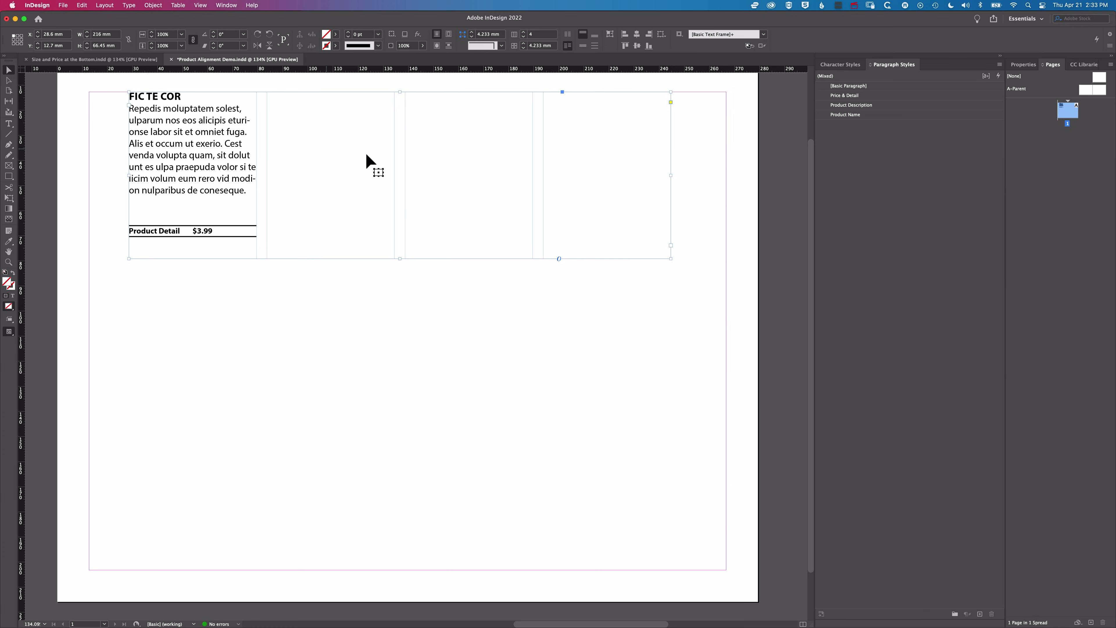
left_click(290, 331)
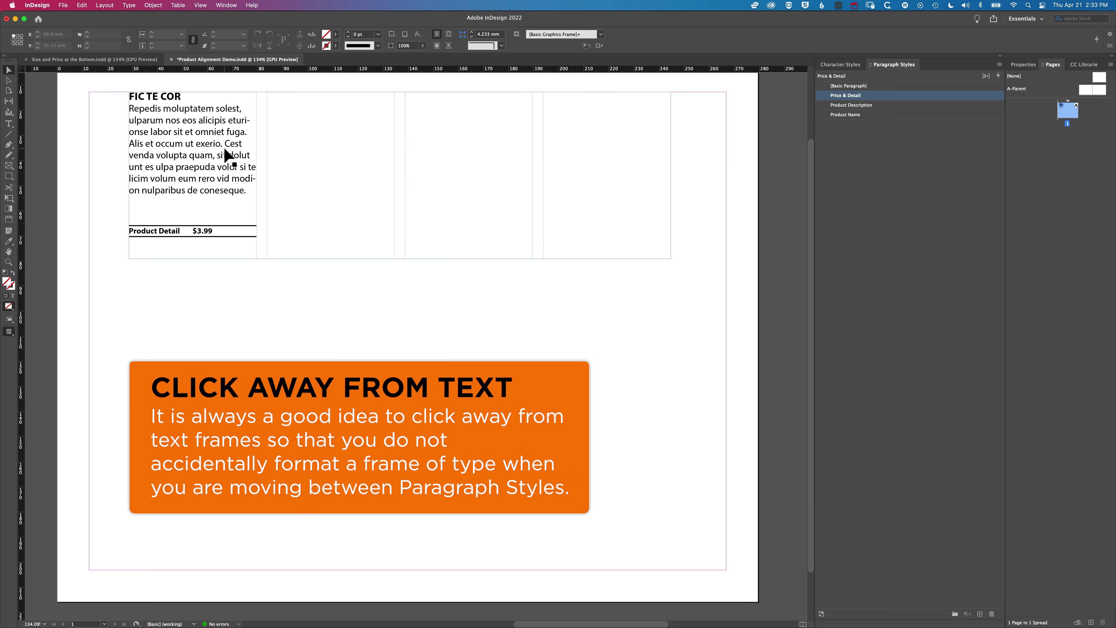
- Apply the Price & Detail style to the whole selected text frame, undo it, and deselect the frame
left_click(226, 154)
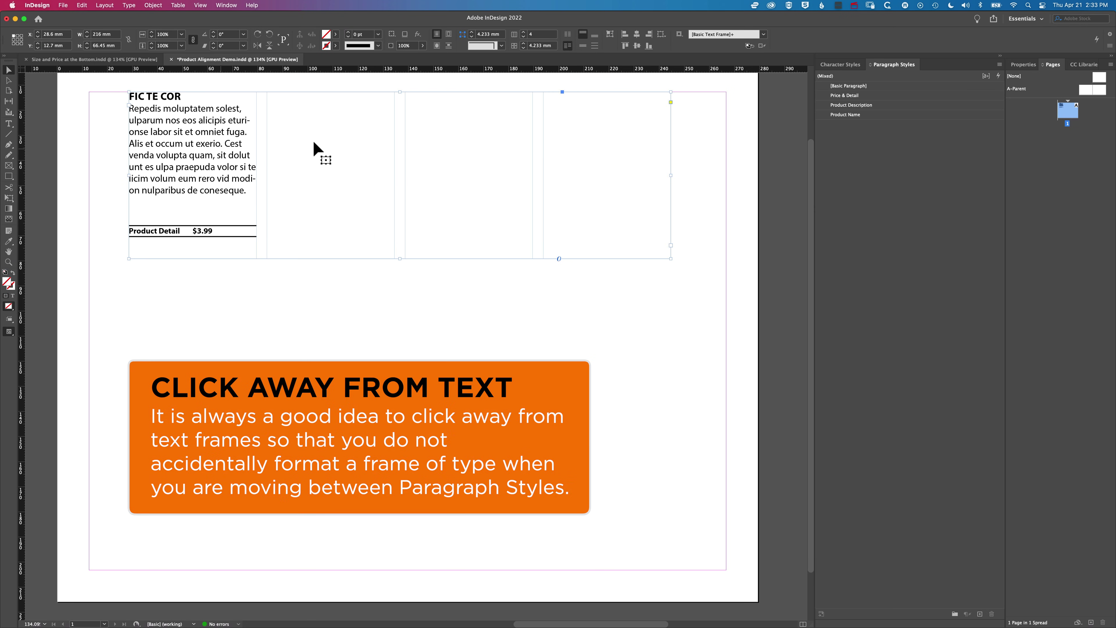
left_click(843, 95)
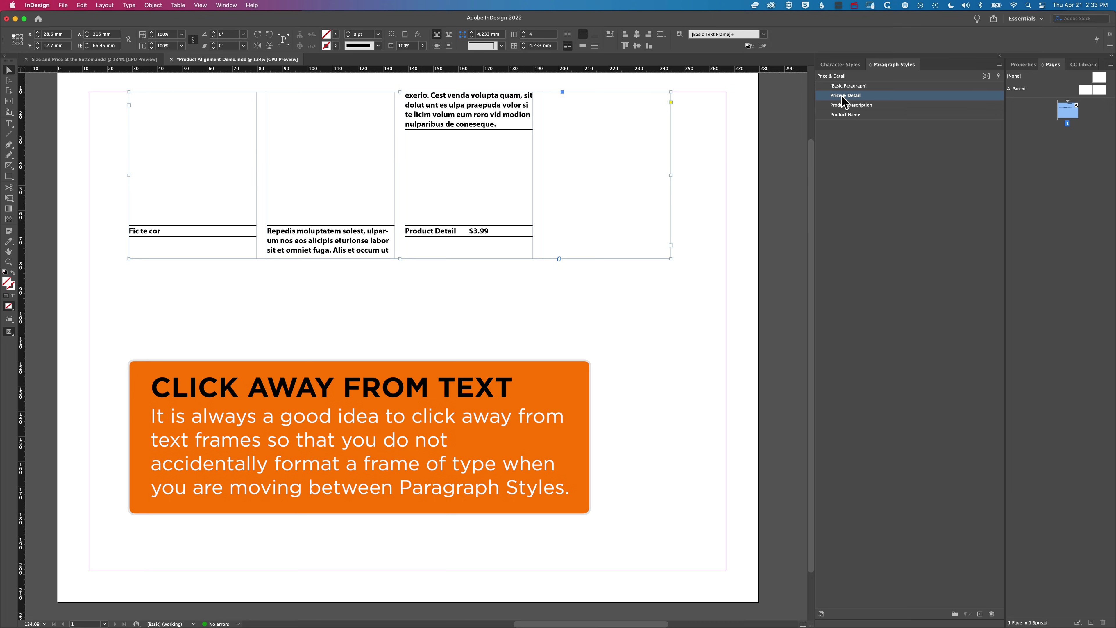
key("super+z")
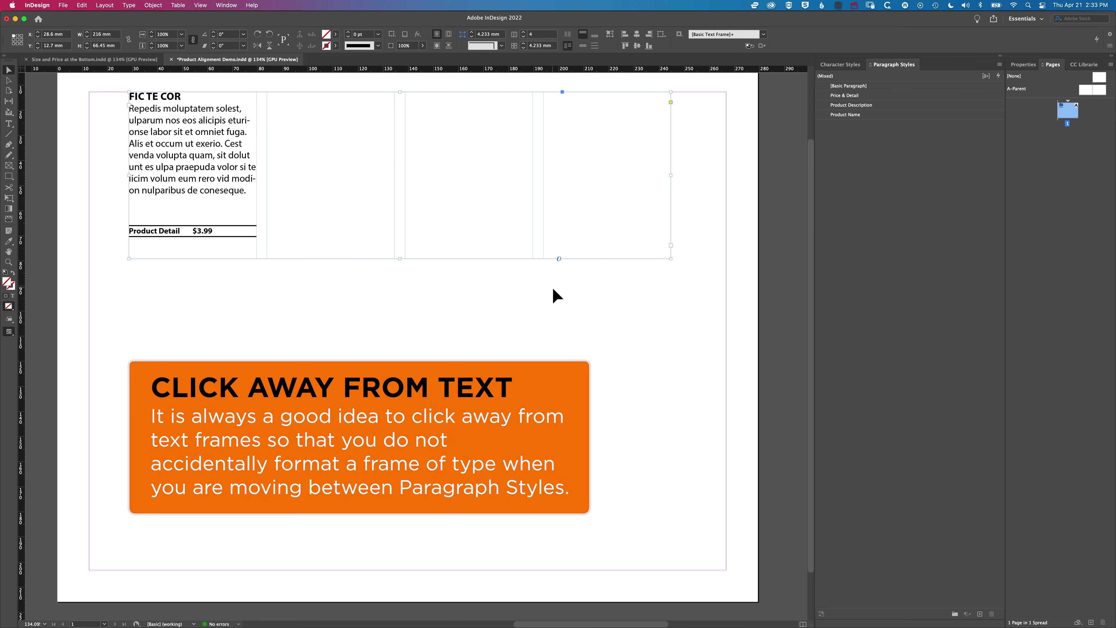
left_click(552, 287)
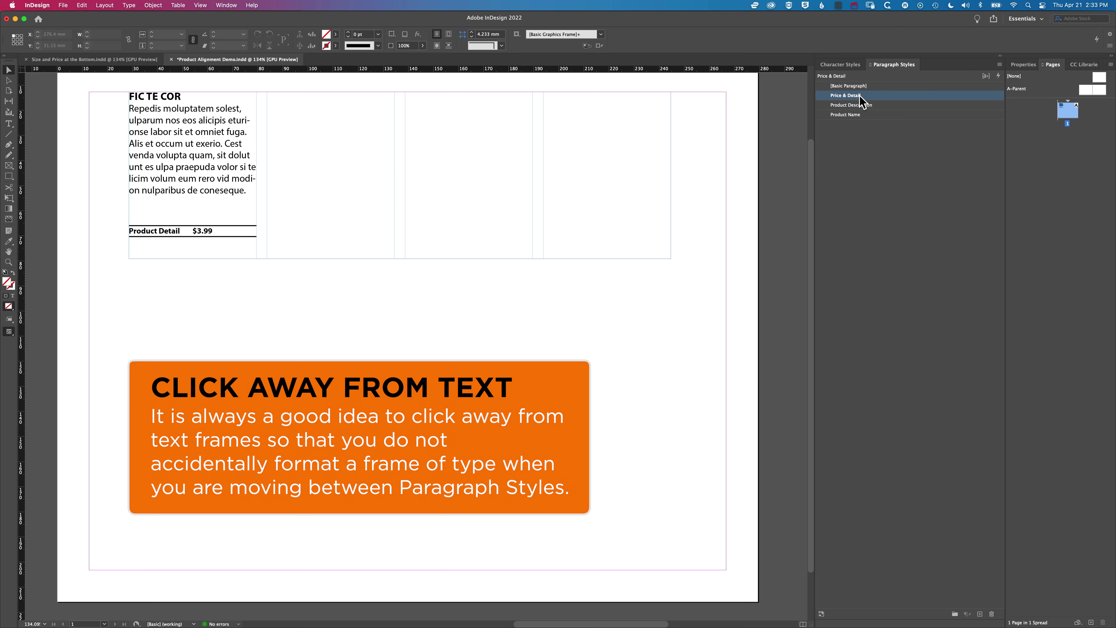
- Set the space after to 2 mm in the Product Name paragraph style
left_click(890, 116)
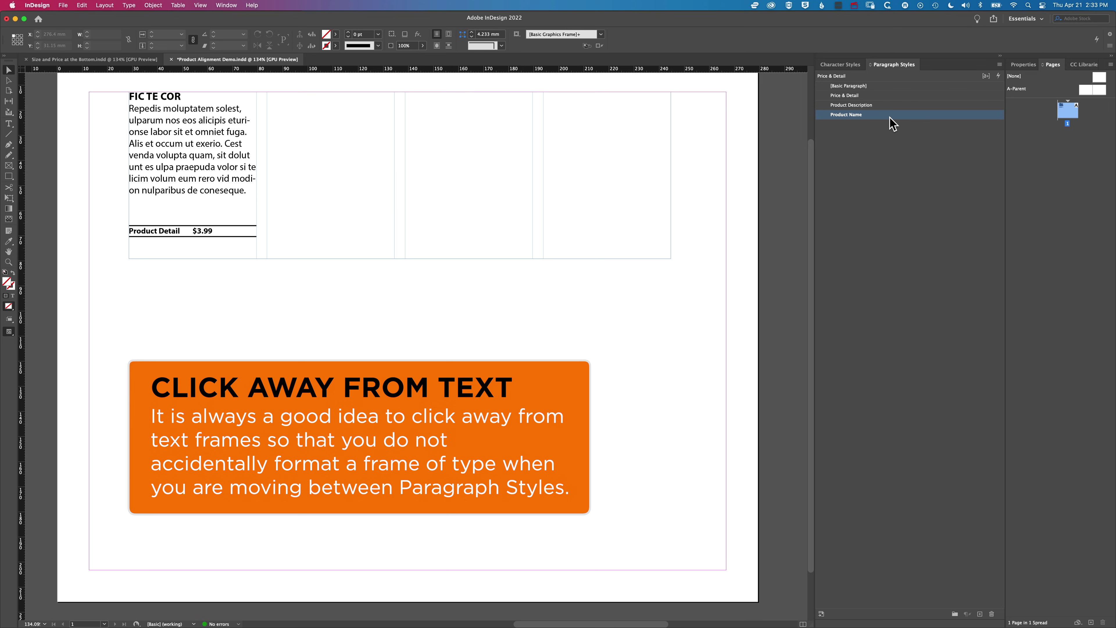
double_click(890, 116)
left_click(703, 210)
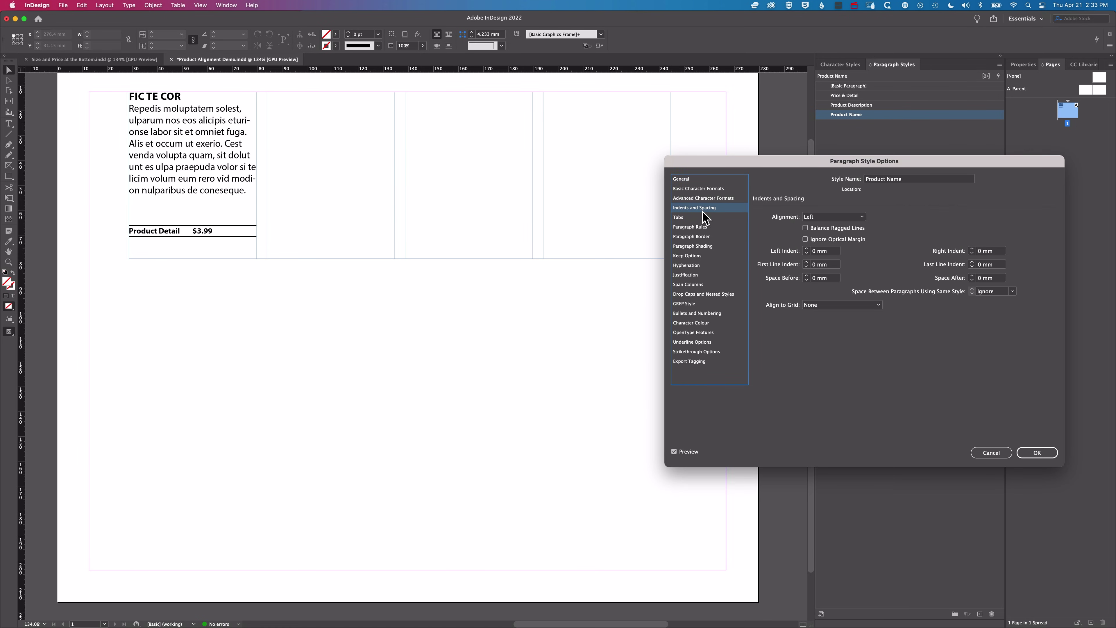
left_click(972, 275)
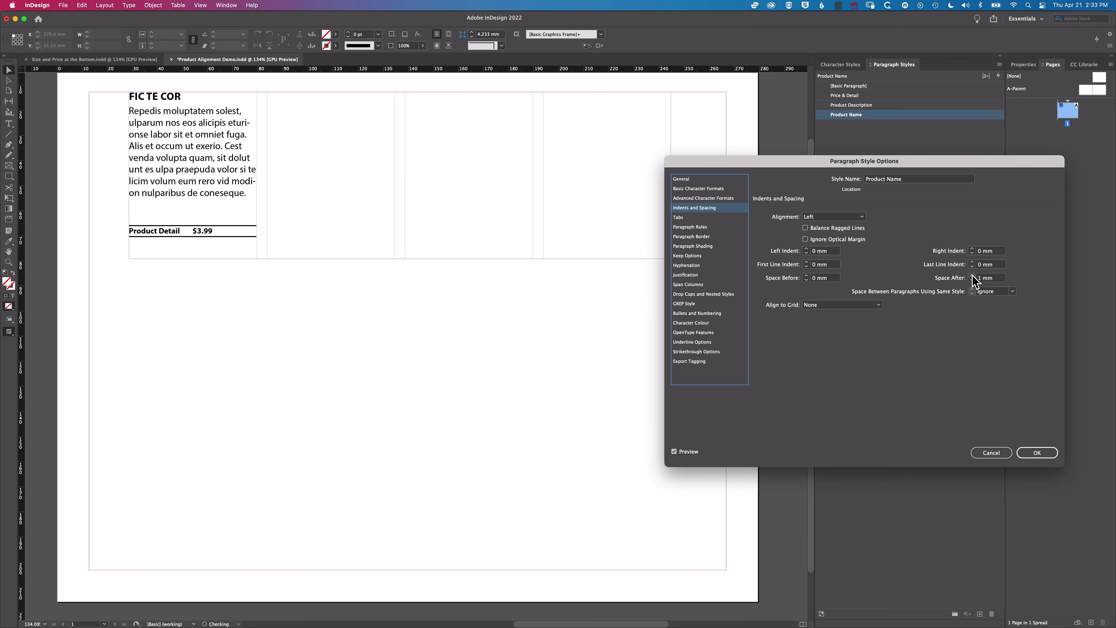
left_click(973, 276)
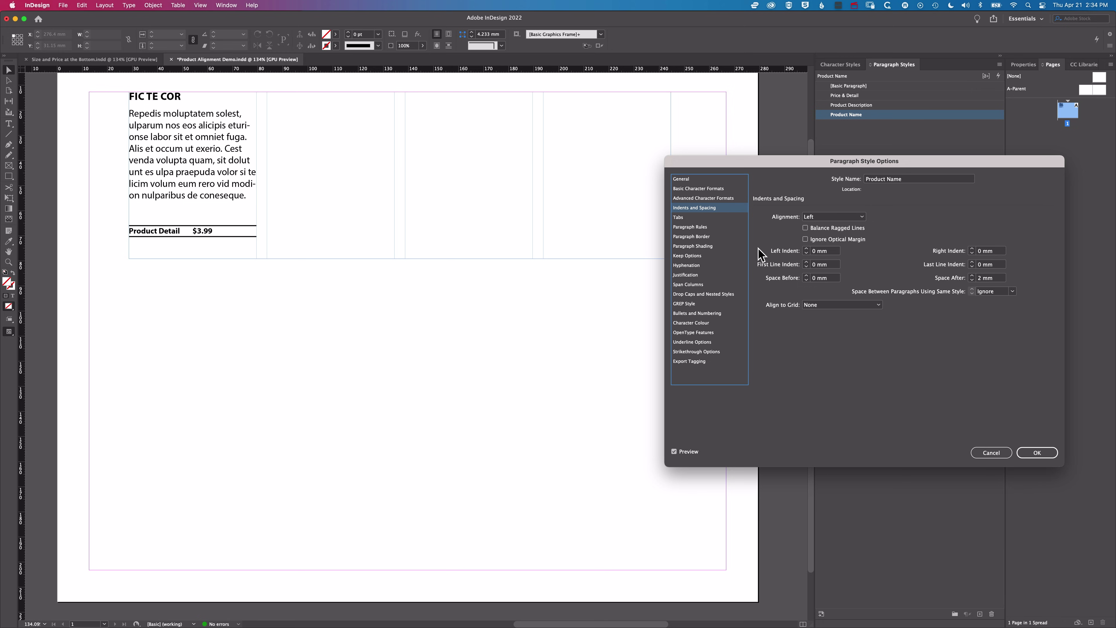
- Set the Product Name style's character colour to the red C=15 M=100 Y=100 K=0 swatch and accept the style settings
left_click(697, 322)
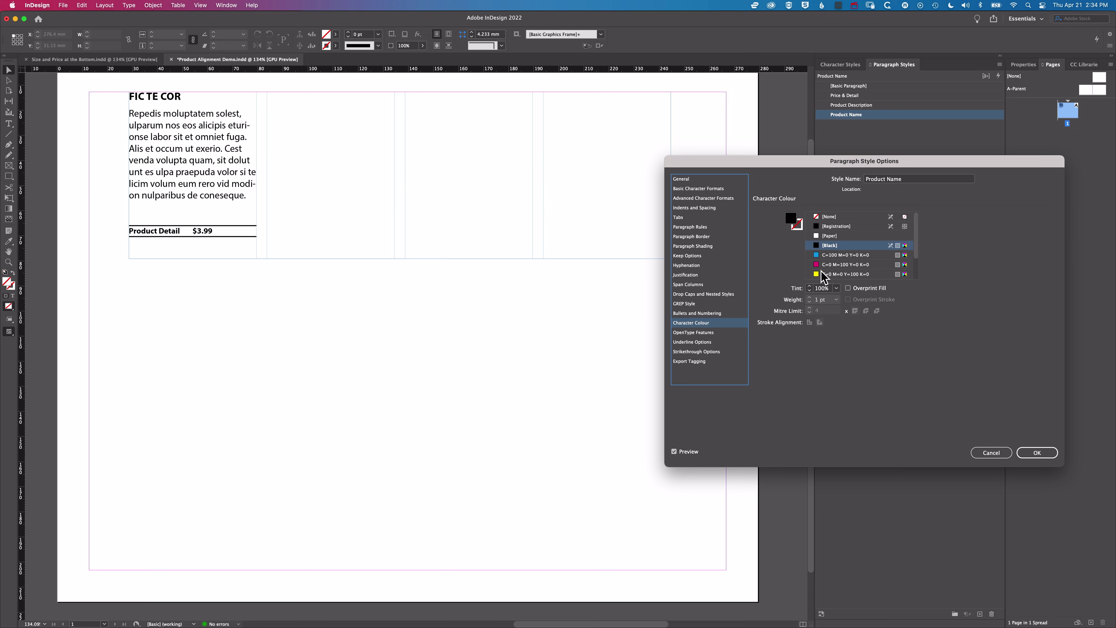
scroll(830, 268, "down", 1)
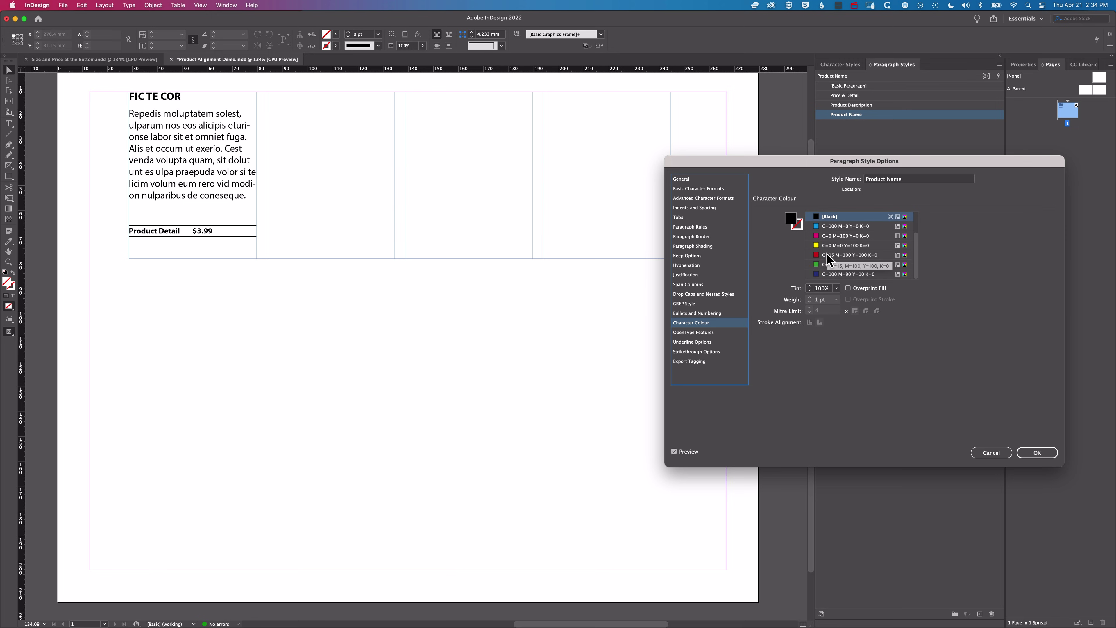
left_click(827, 255)
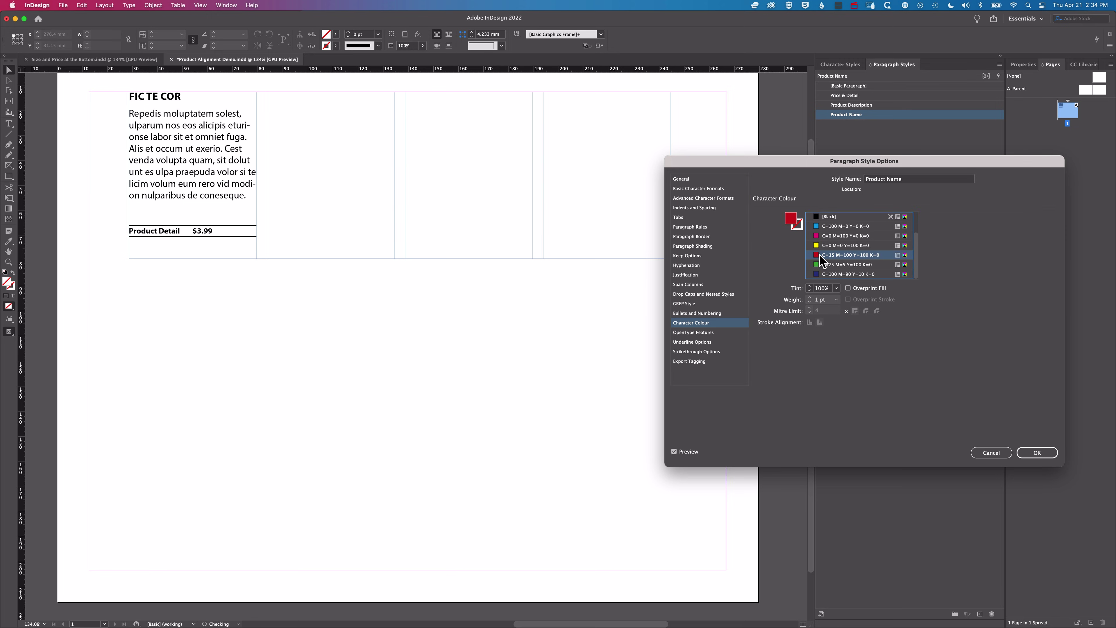
left_click(1038, 454)
- Set the Product Description paragraph style's leading to 14 pt and accept the style settings
double_click(894, 104)
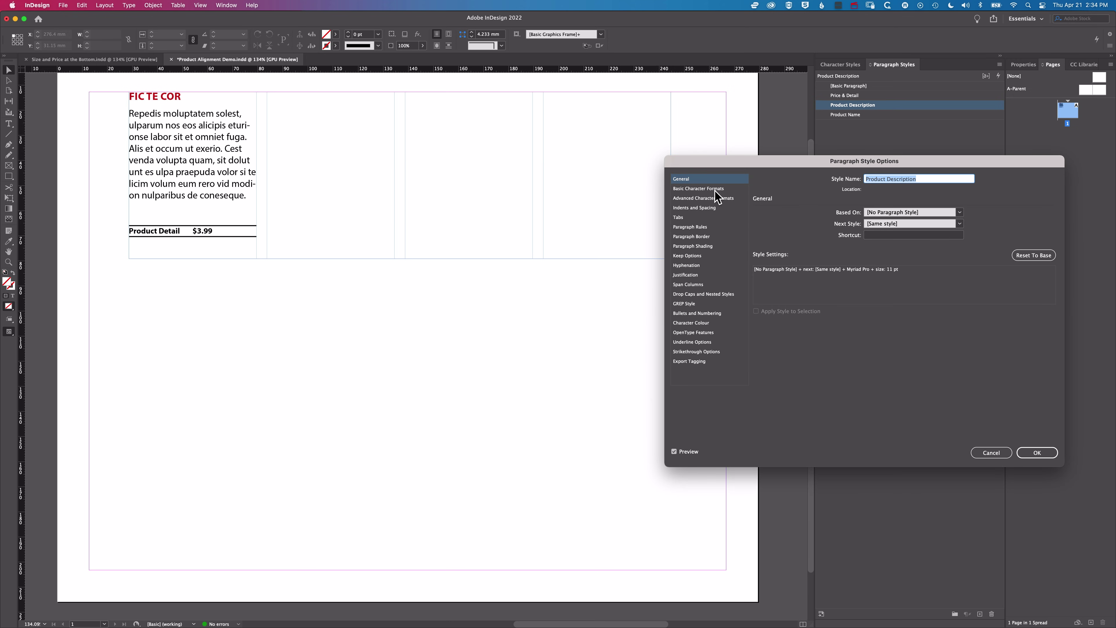
left_click(703, 188)
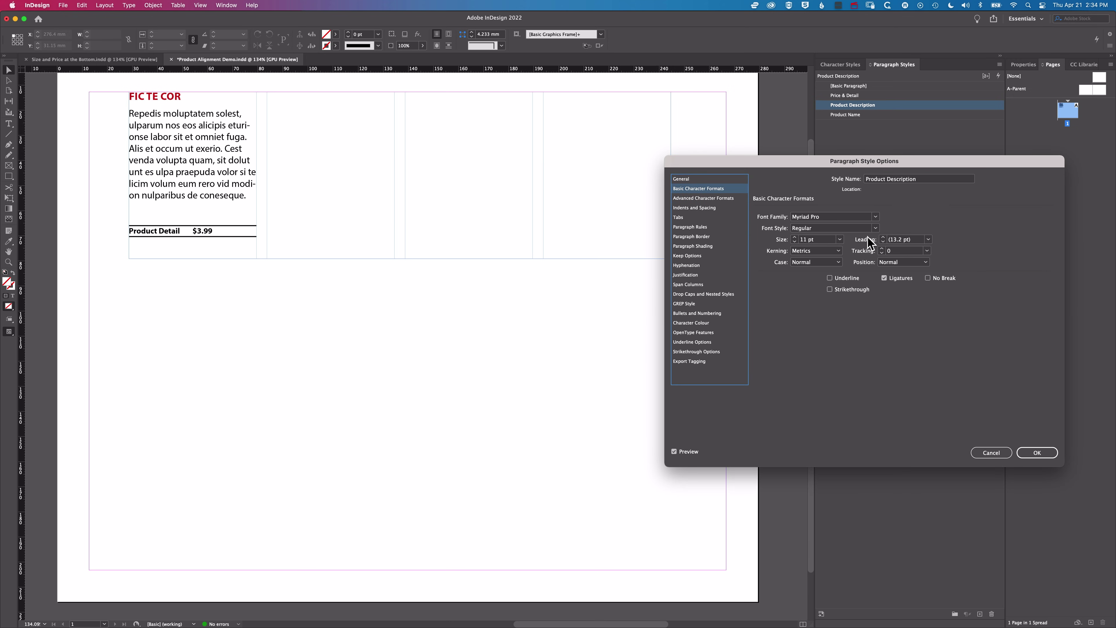
left_click(883, 238)
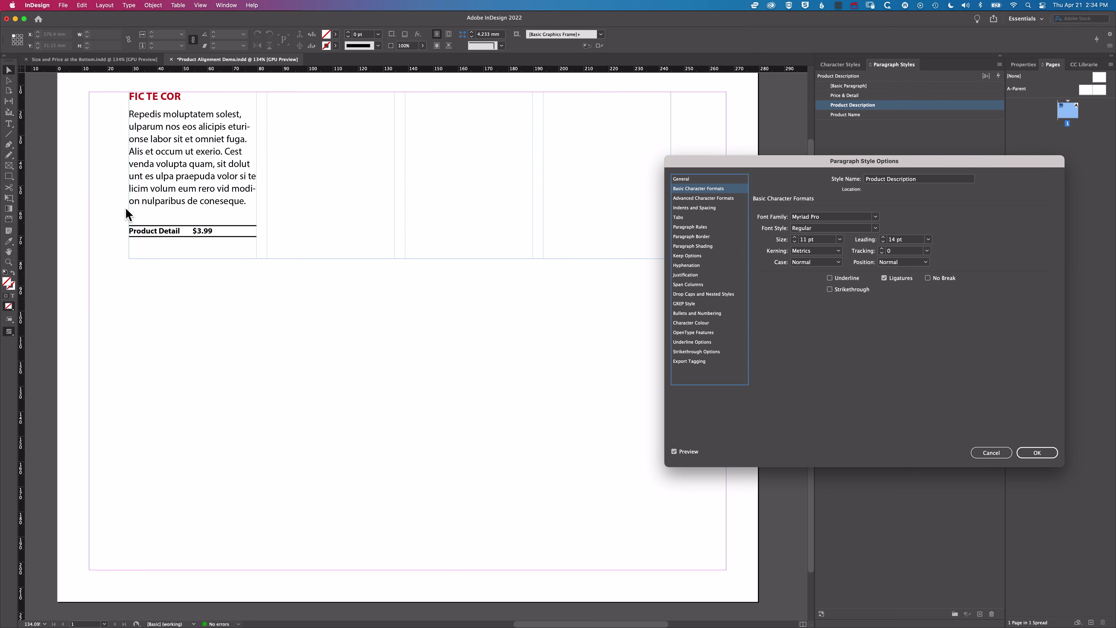
left_click(1037, 452)
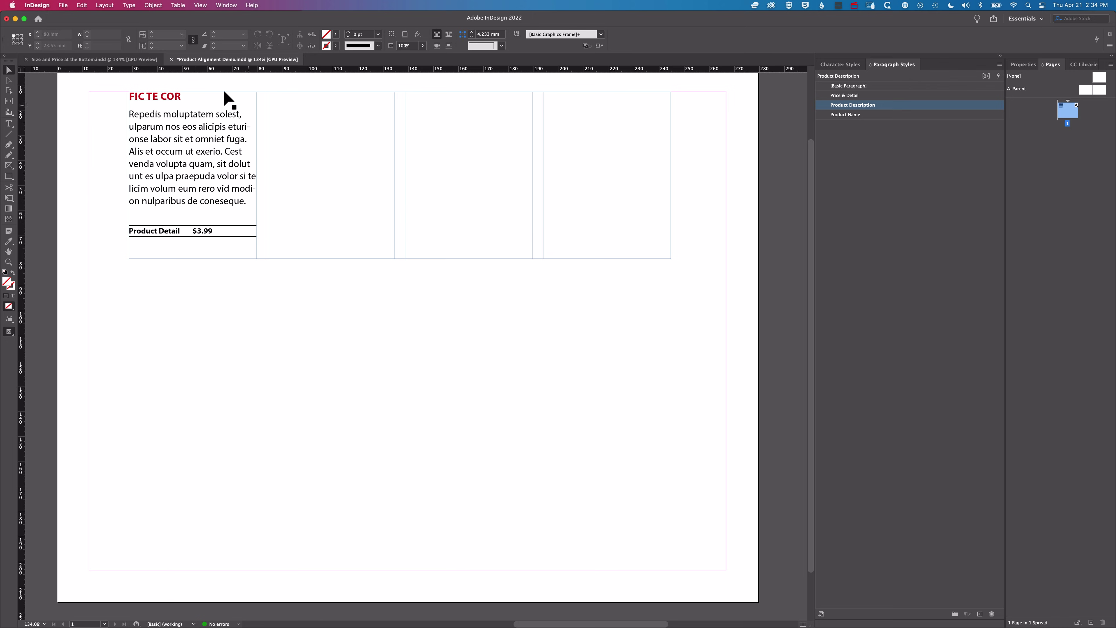
- Duplicate the first product listing directly after itself and shorten the text frame to about 61 mm high so the copy fills the second column
scroll(189, 151, "down", 1)
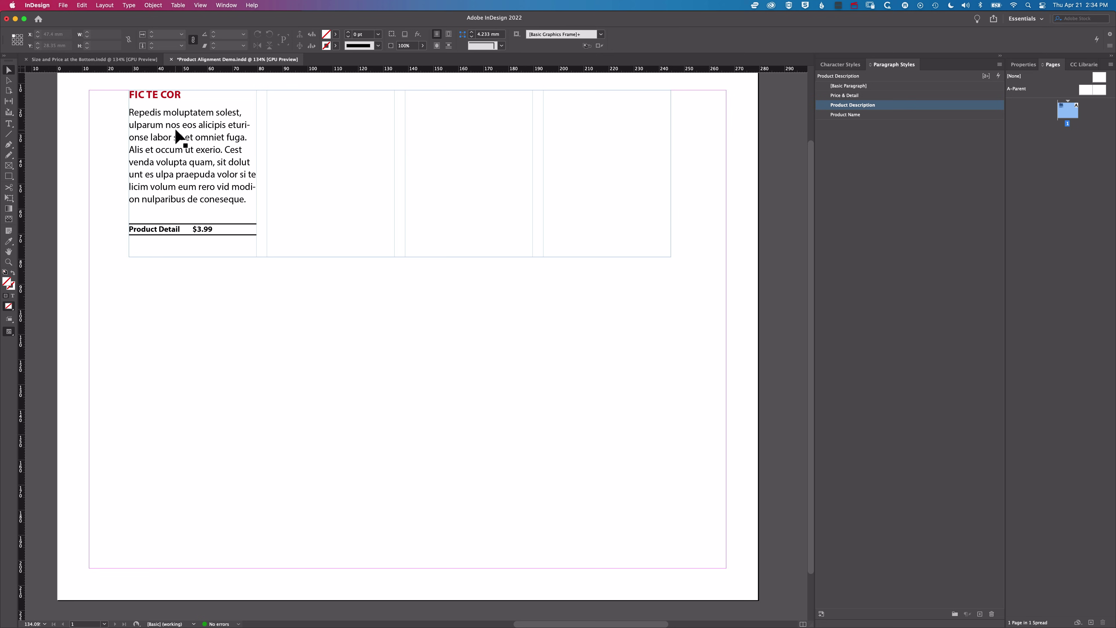
left_click(131, 93)
double_click(132, 93)
left_click_drag(141, 94, 253, 240)
key("super+c")
left_click(190, 245)
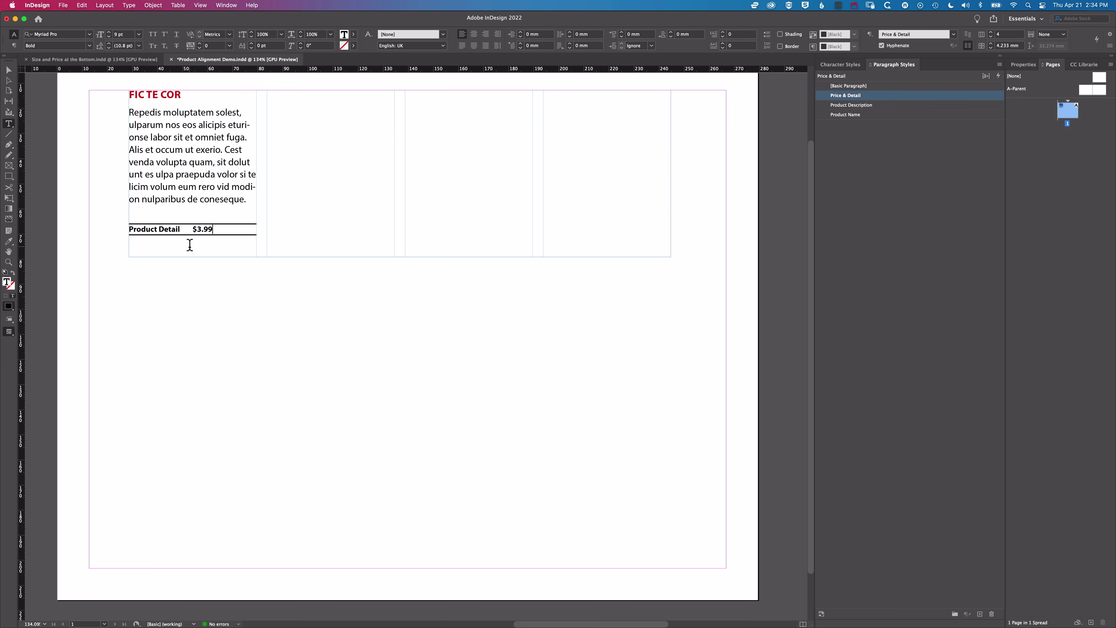
key("super+v")
key("Escape")
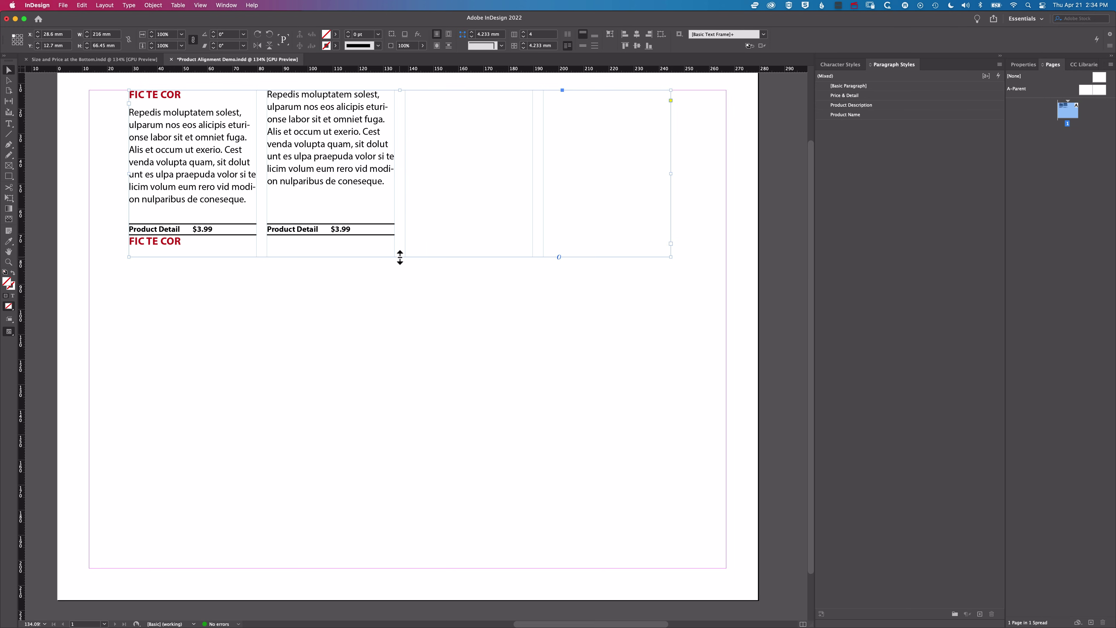
left_click_drag(400, 257, 400, 242)
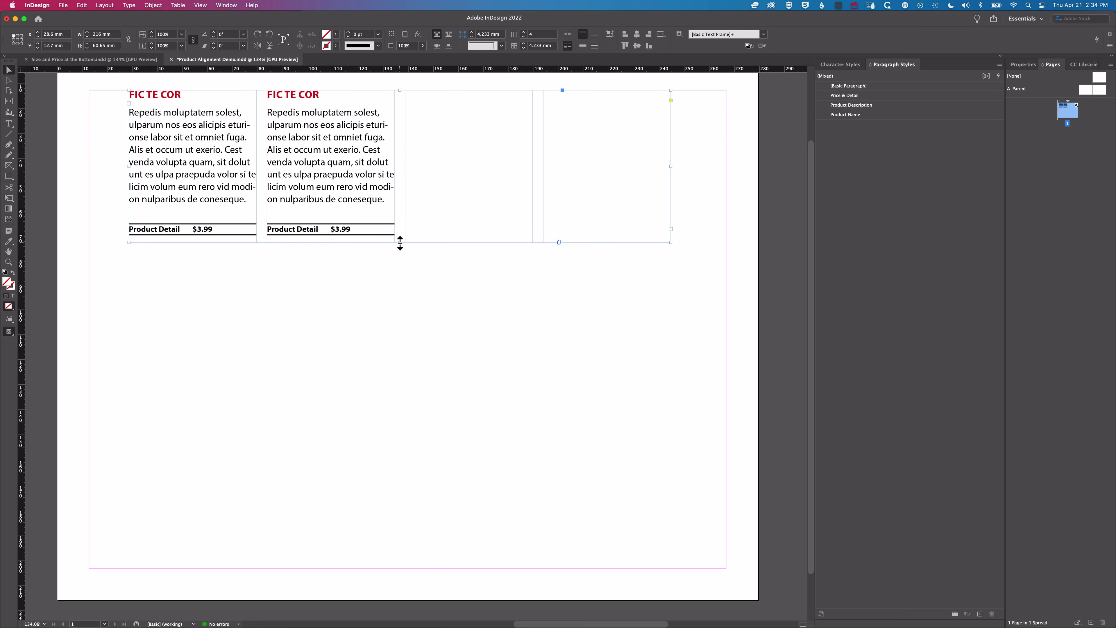
- Shorten the second column's description so it ends at "Alis et occum." and change its price to $4.99
double_click(383, 199)
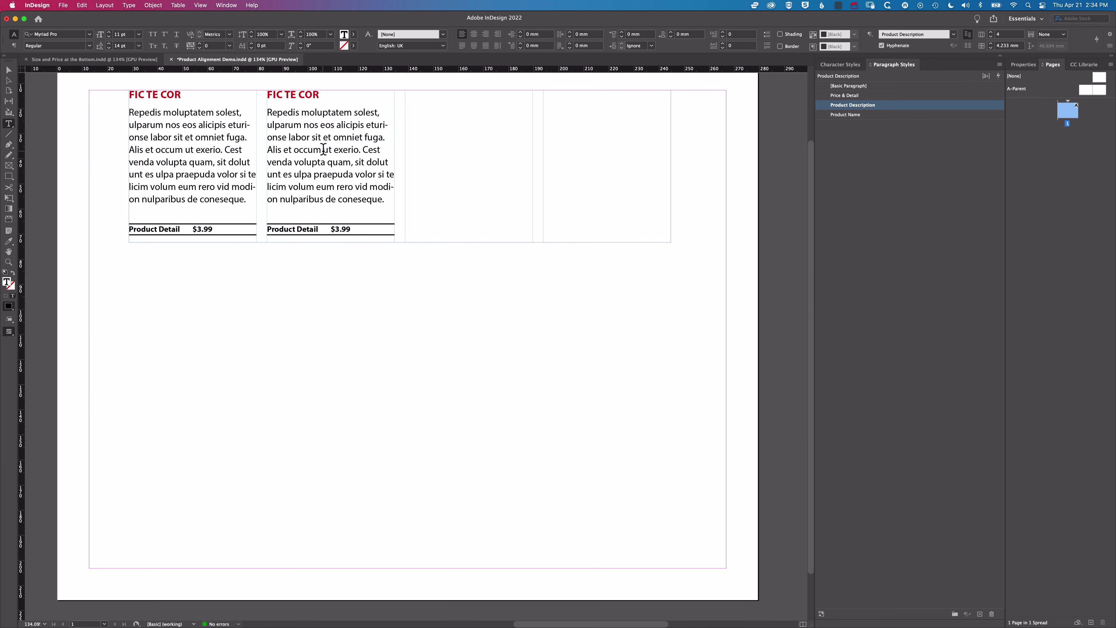
left_click_drag(324, 150, 381, 199)
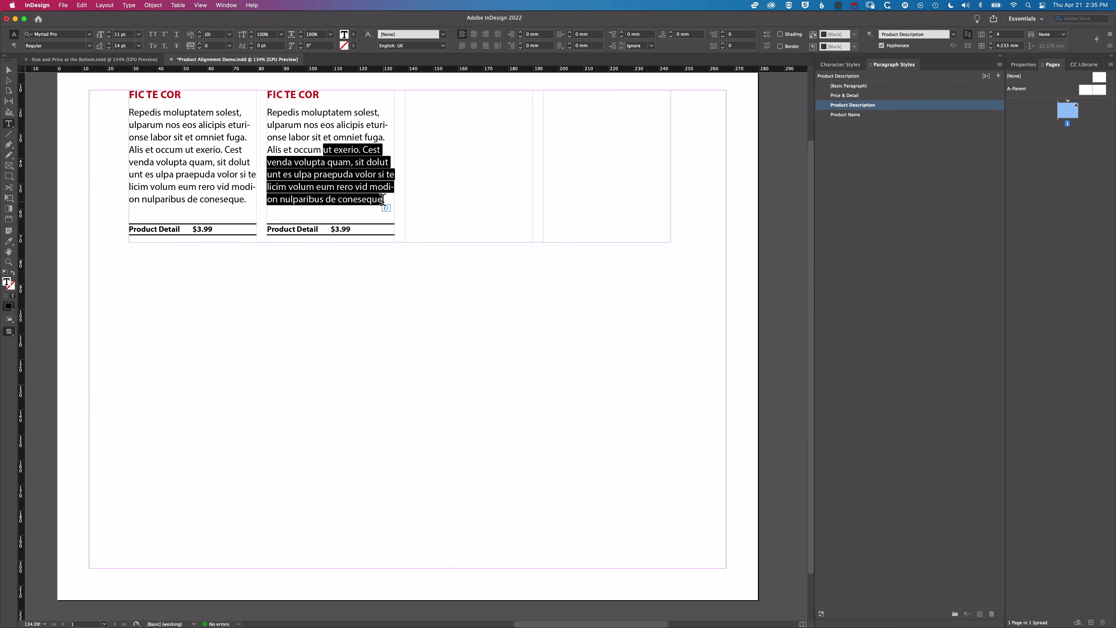
key("BackSpace")
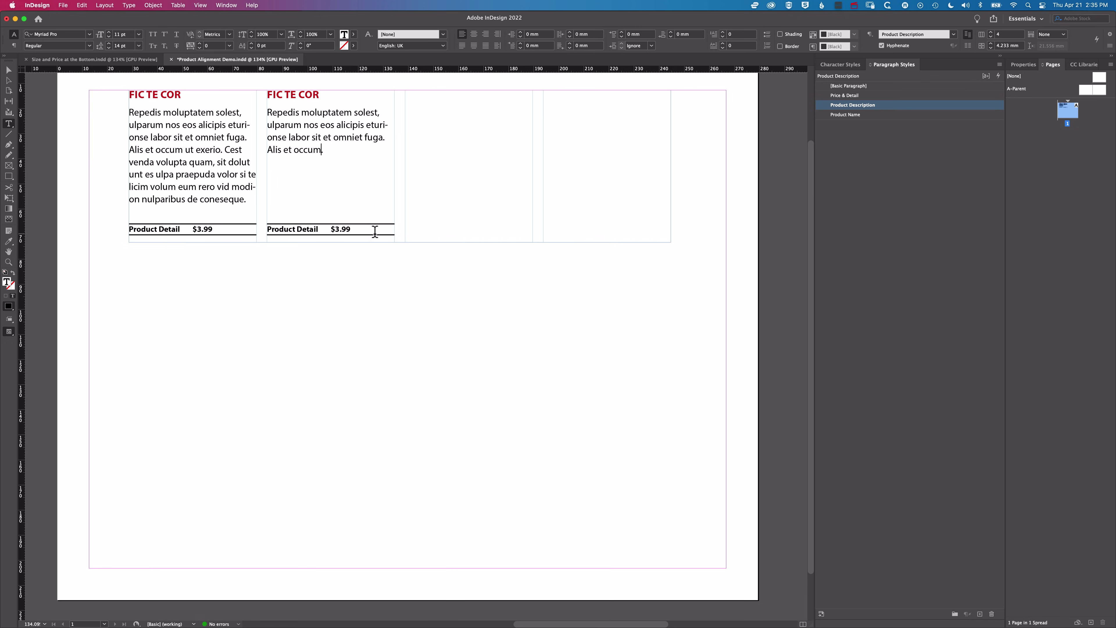
left_click(340, 231)
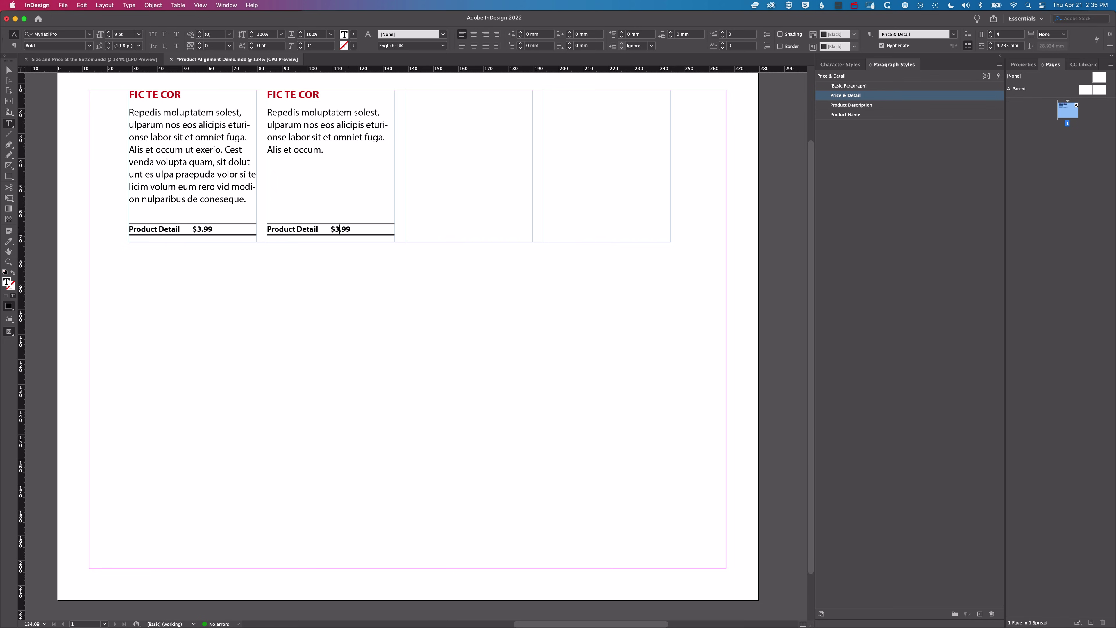
key("BackSpace")
type("4")
- Replace the second column's product name with SPIDER PLANT
left_click_drag(267, 94, 318, 94)
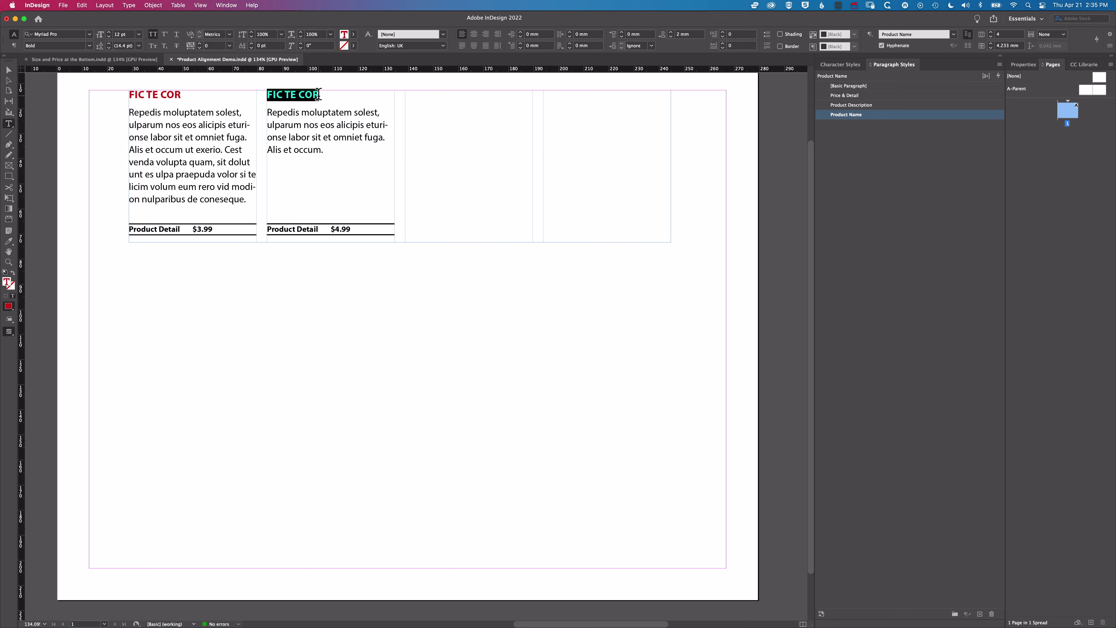
type("SPIDER")
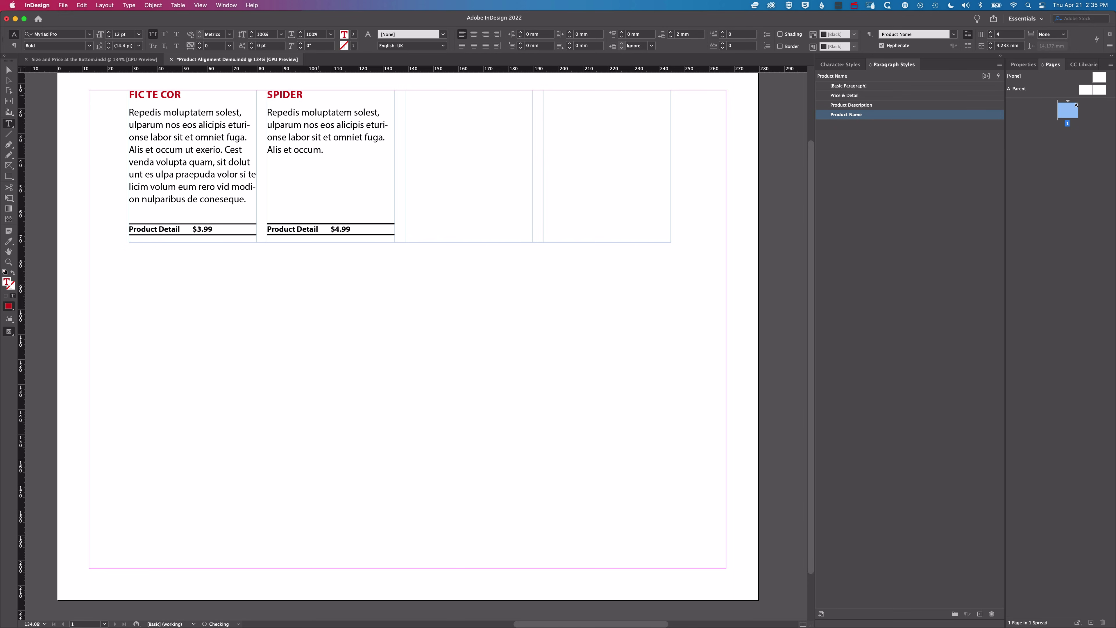
type(" PLANT")
key("Escape")
- Copy both product listings and paste them after the second product so they fill the third and fourth columns
double_click(166, 94)
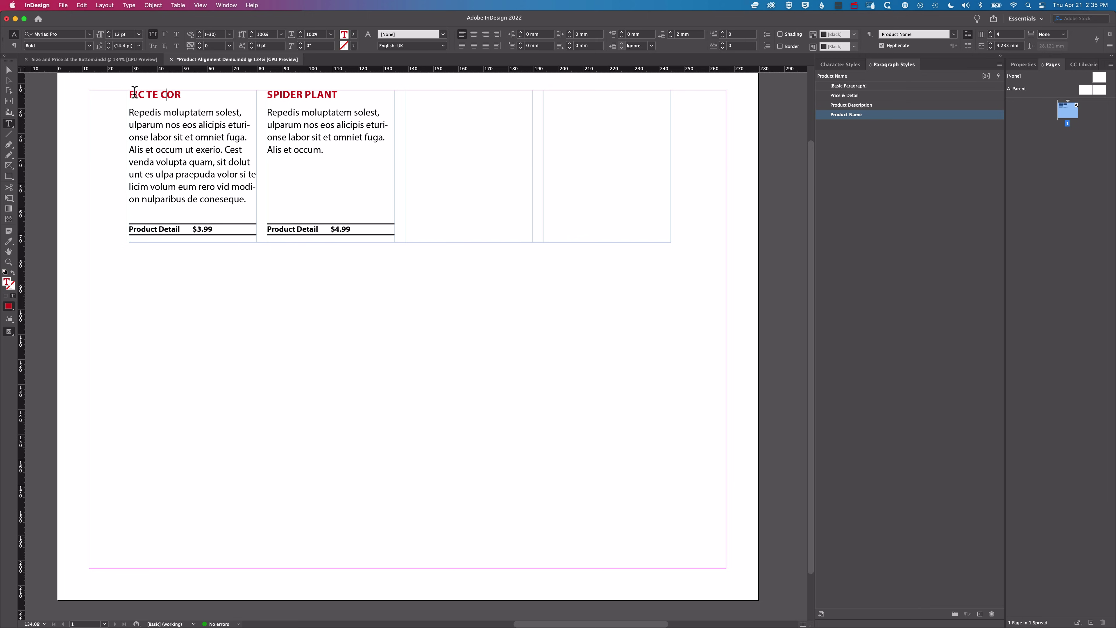
left_click_drag(131, 93, 413, 209)
key("super+c")
left_click(373, 230)
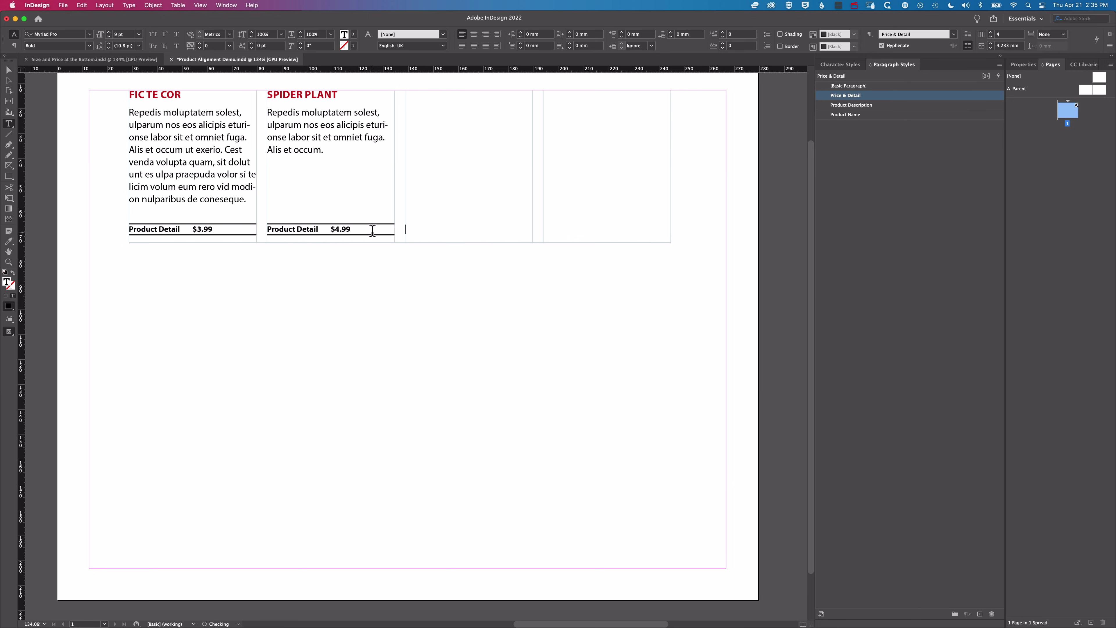
key("super+v")
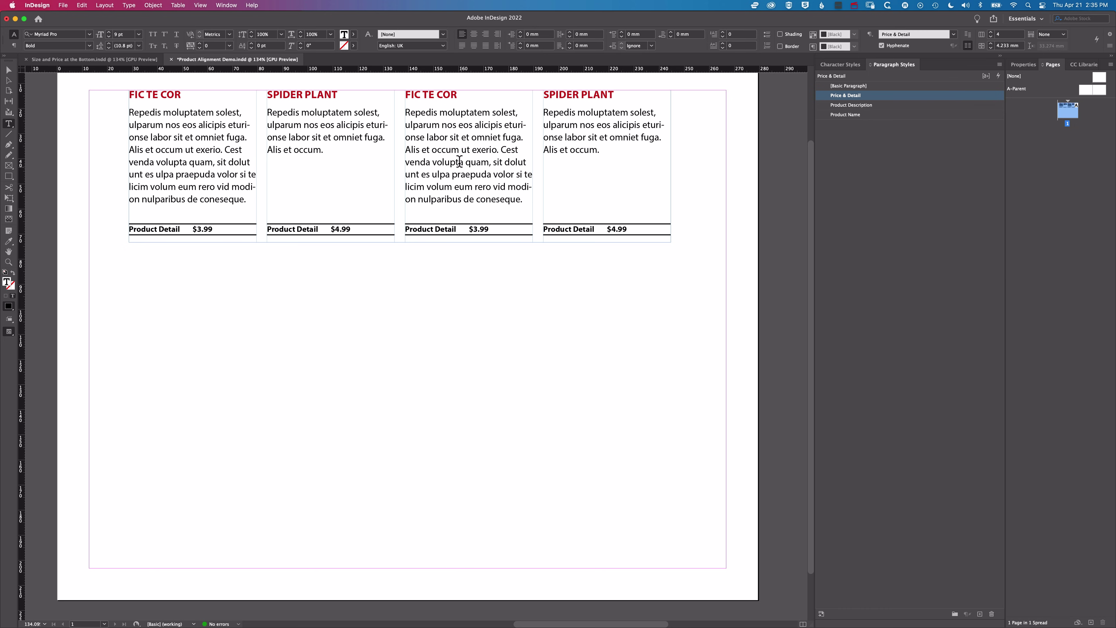
- Remove "Alis et occum ut exerio. Cest venda volupta quam," from the third column's description, capitalise "Sit", and deselect the text frame
left_click_drag(408, 146, 494, 159)
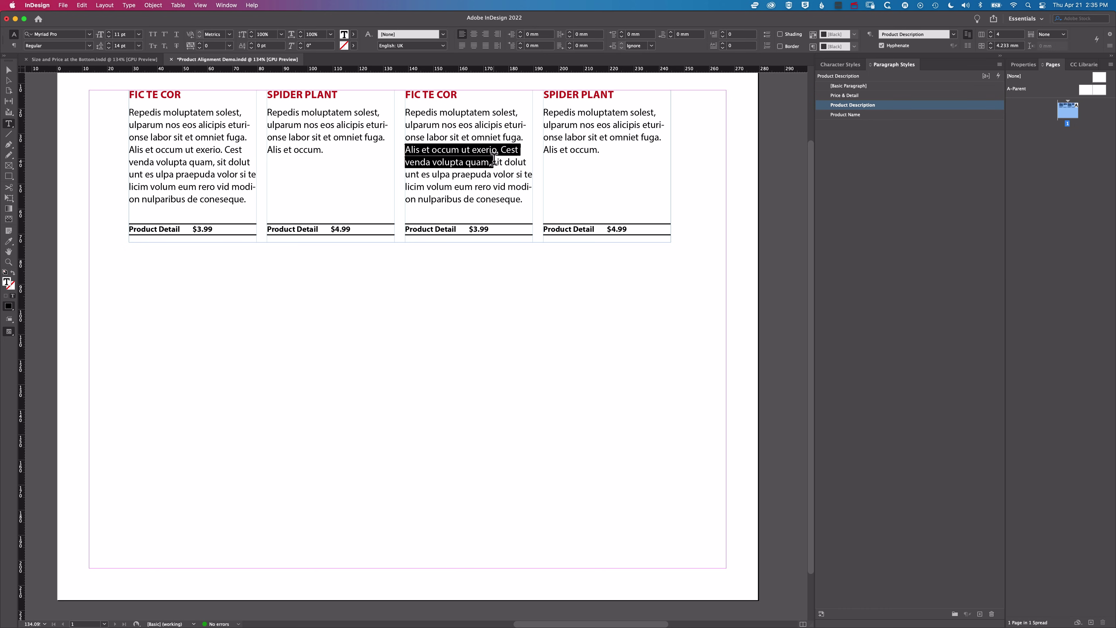
key("BackSpace")
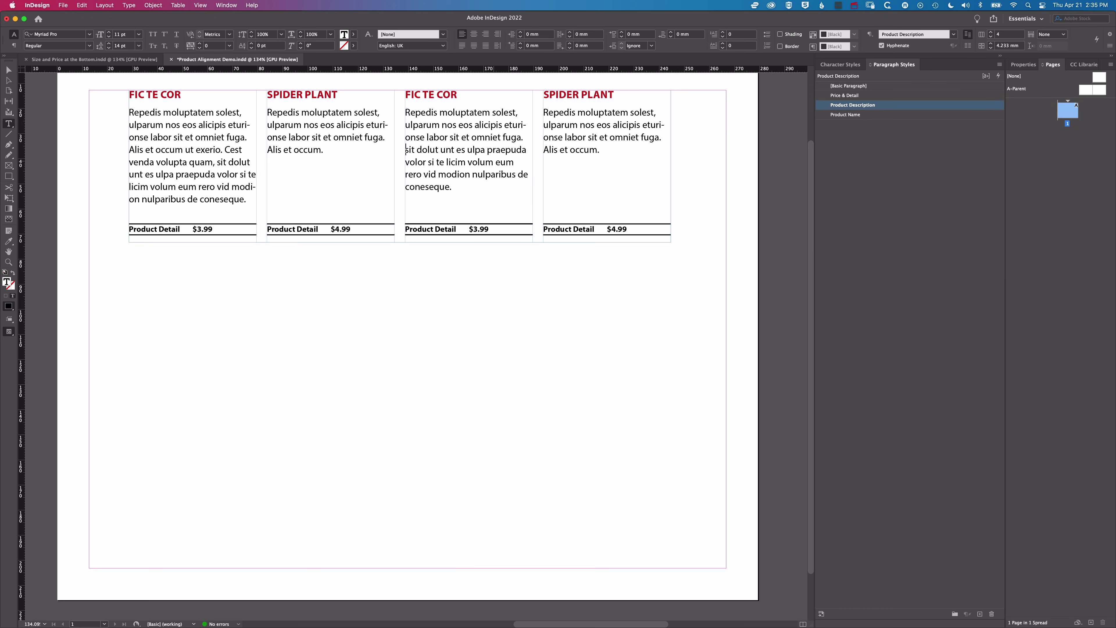
type("S")
key("Delete")
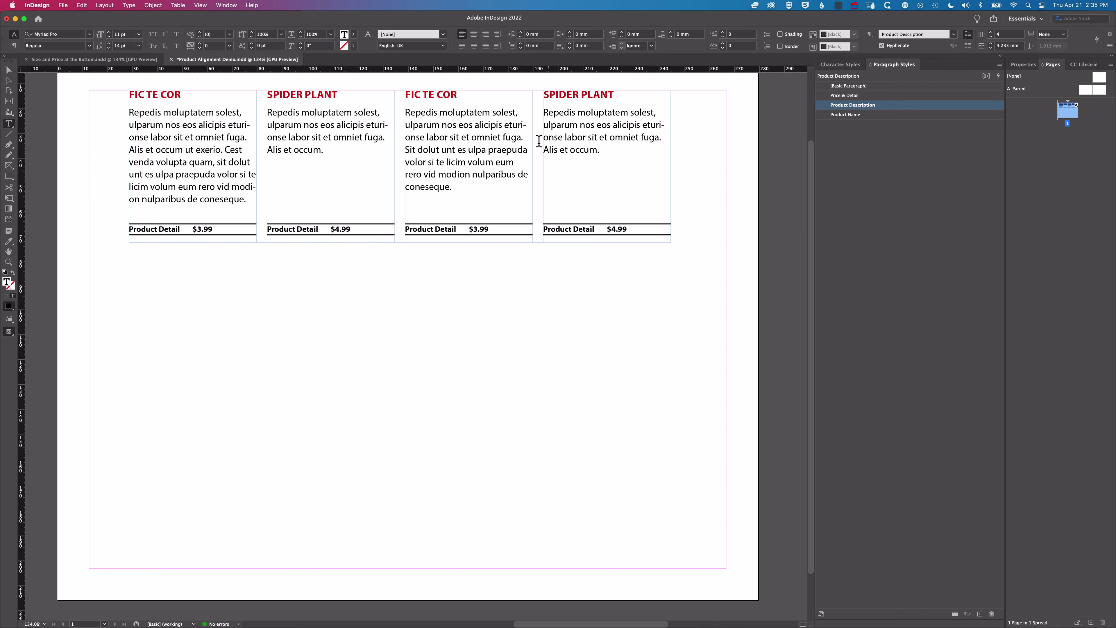
left_click(8, 69)
left_click(79, 129)
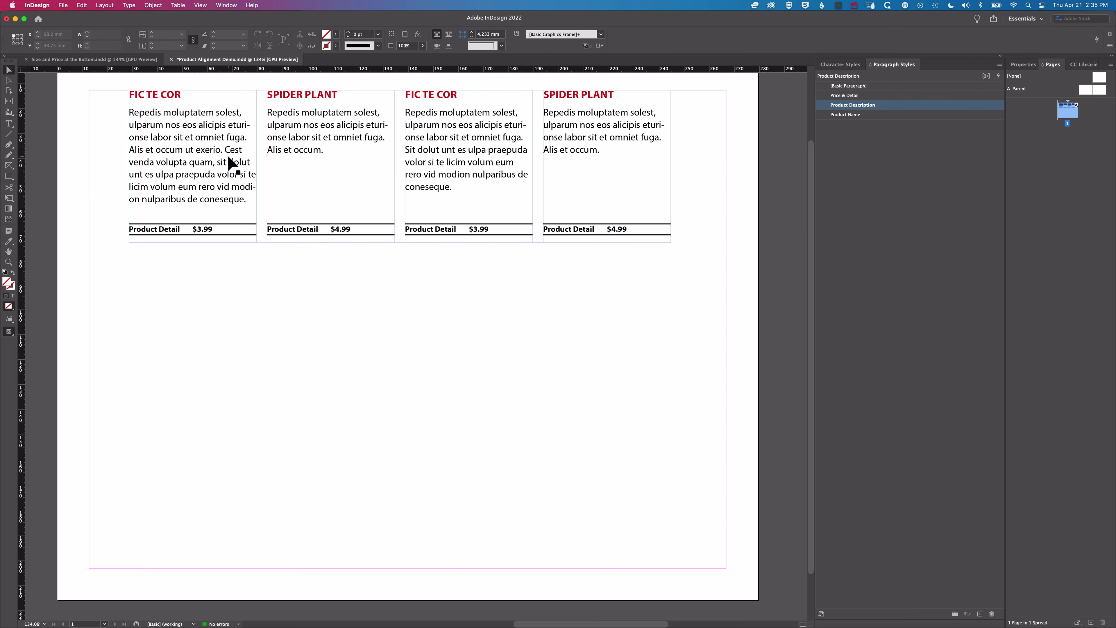
- Extend the four-column text frame to about 174 mm high so three complete products stack in the first column
left_click(380, 197)
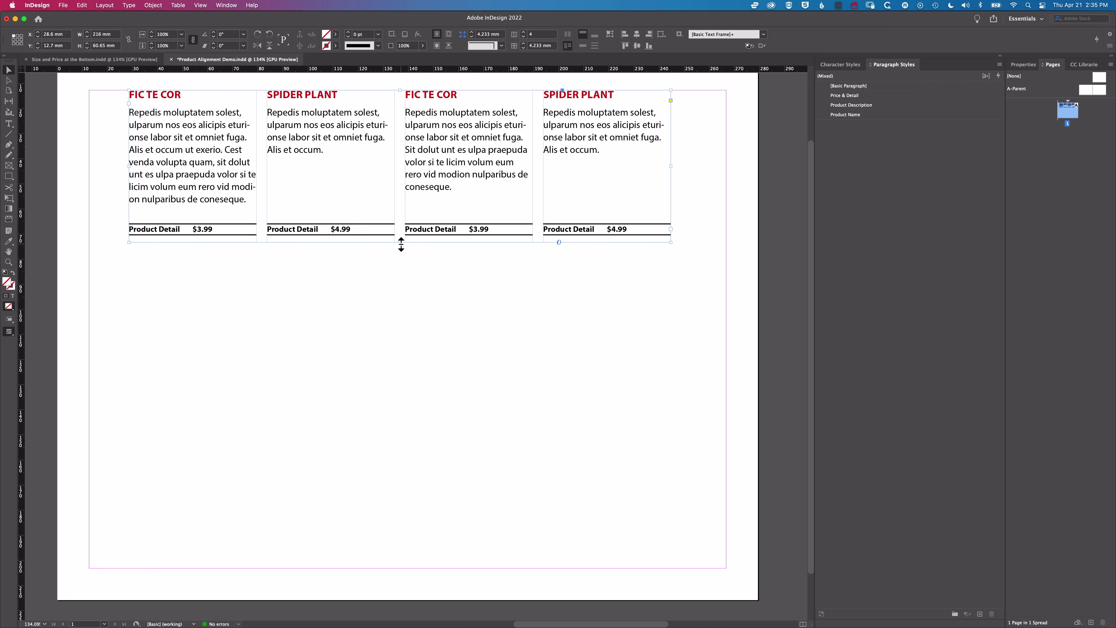
left_click_drag(401, 243, 403, 441)
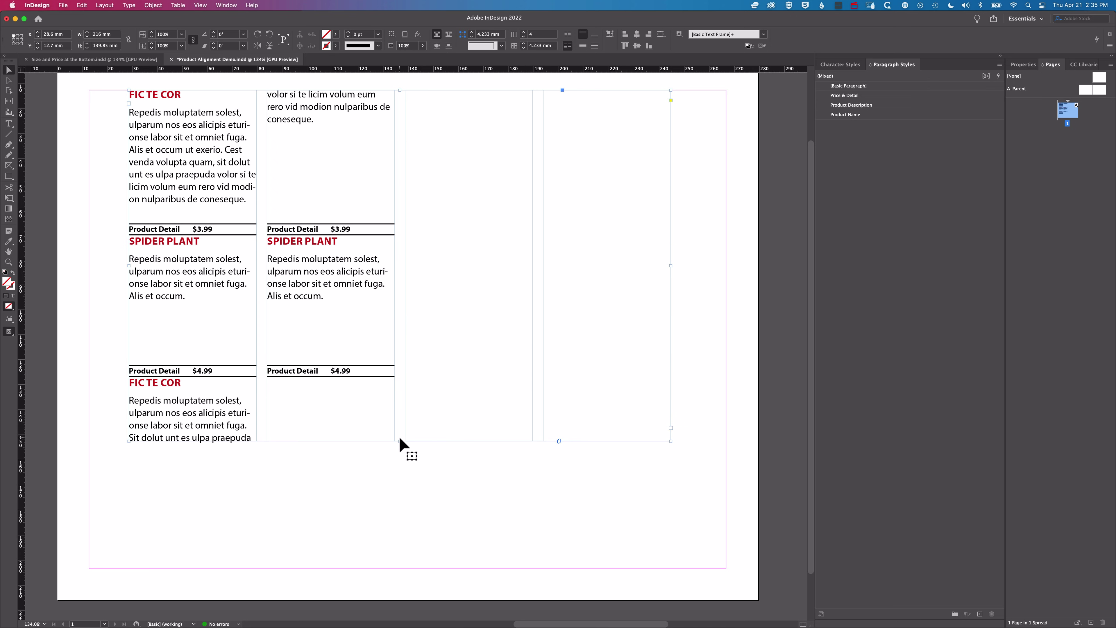
left_click_drag(401, 441, 400, 498)
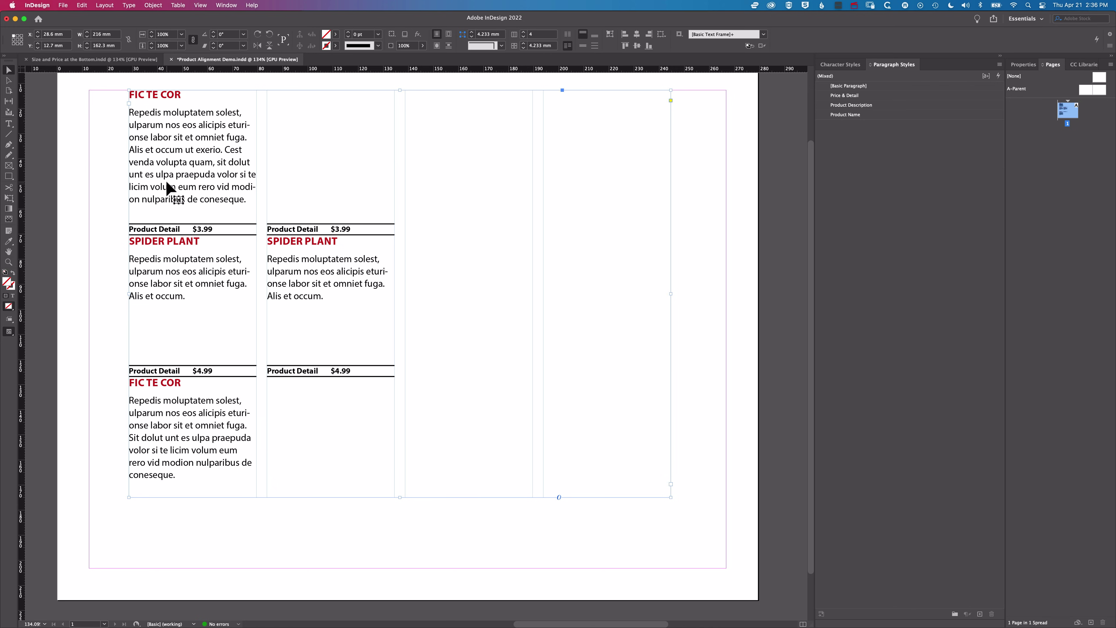
left_click(110, 149)
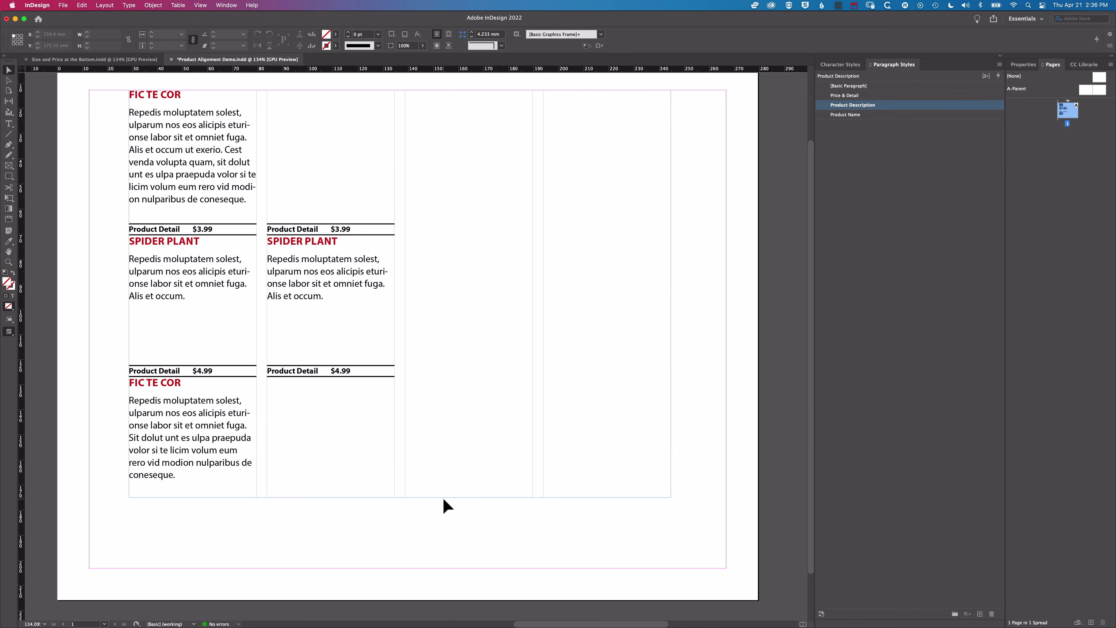
left_click(403, 497)
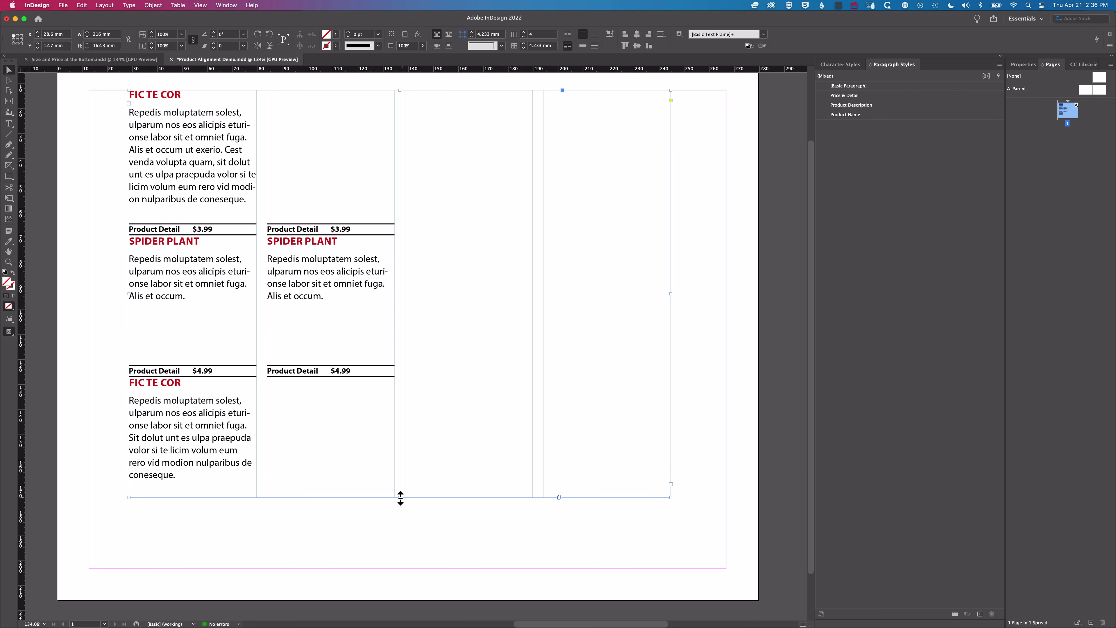
left_click_drag(398, 498, 398, 526)
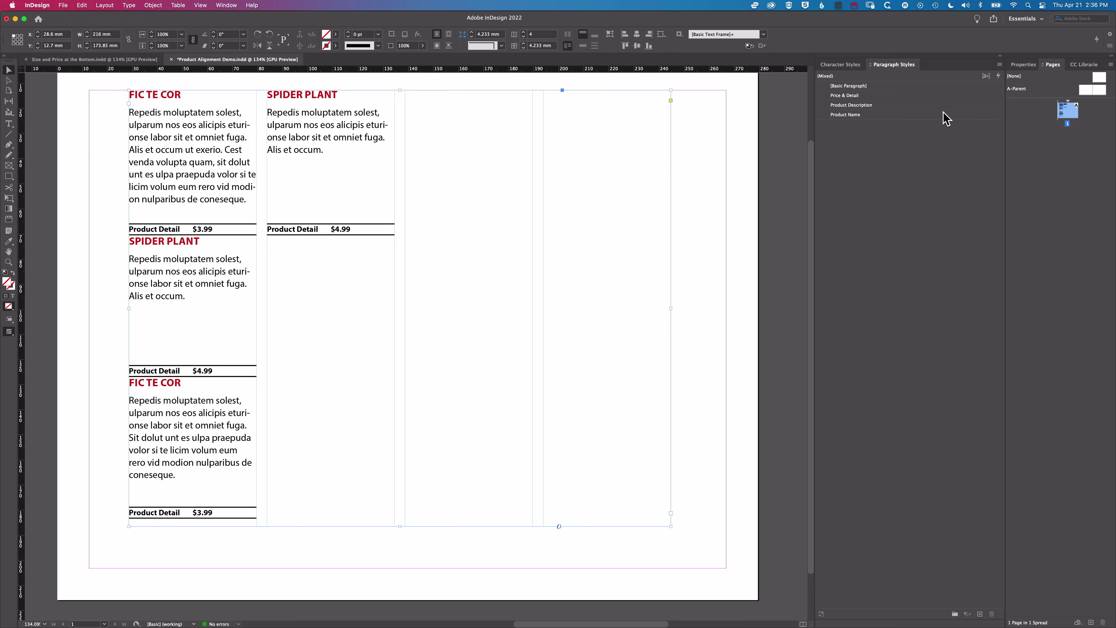
- Set the space after to 3 mm in the Price & Detail paragraph style and accept the style settings
double_click(845, 95)
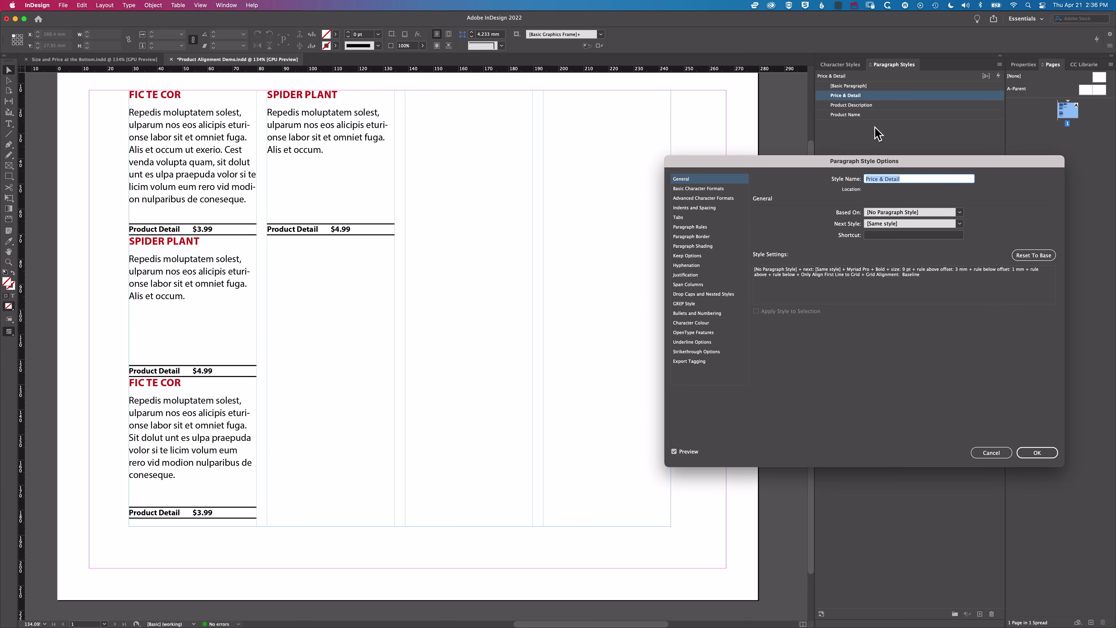
left_click(730, 209)
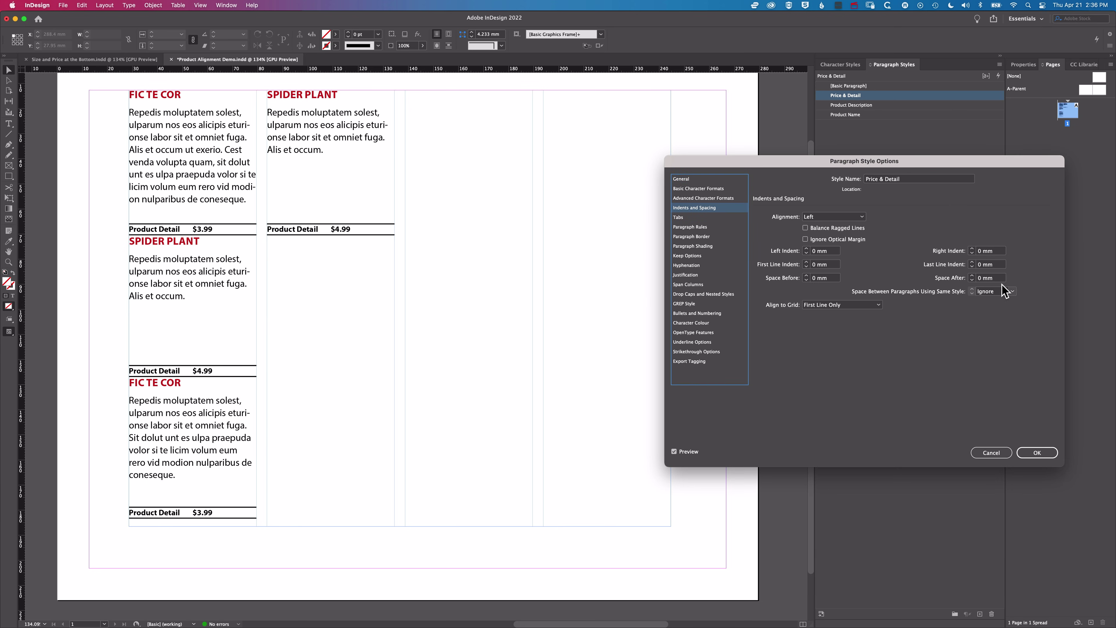
left_click(972, 275)
left_click(973, 275)
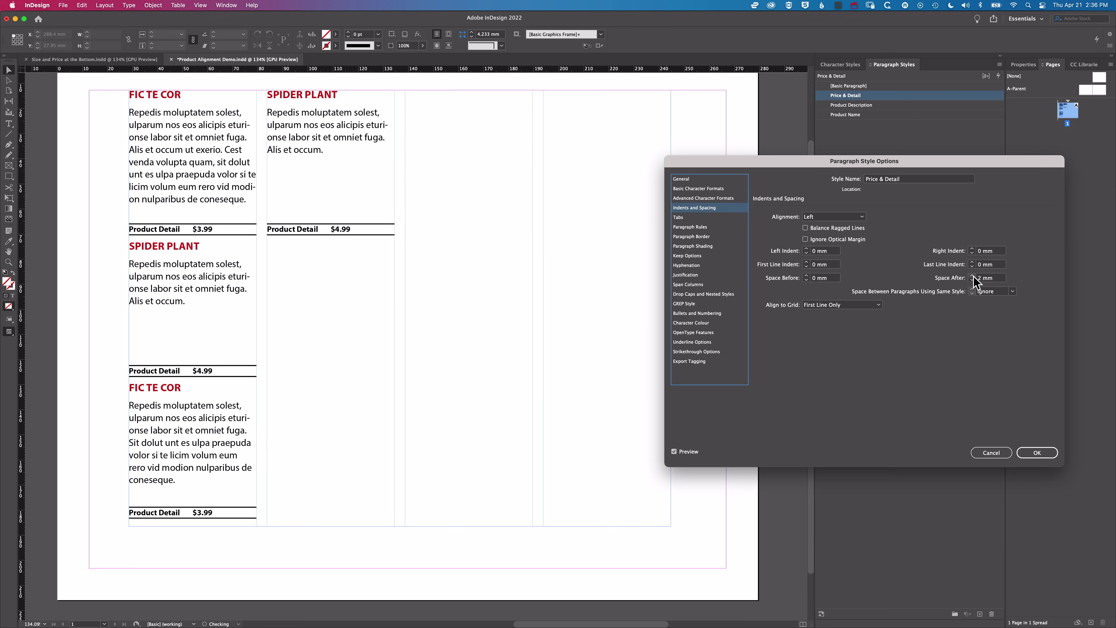
left_click(973, 275)
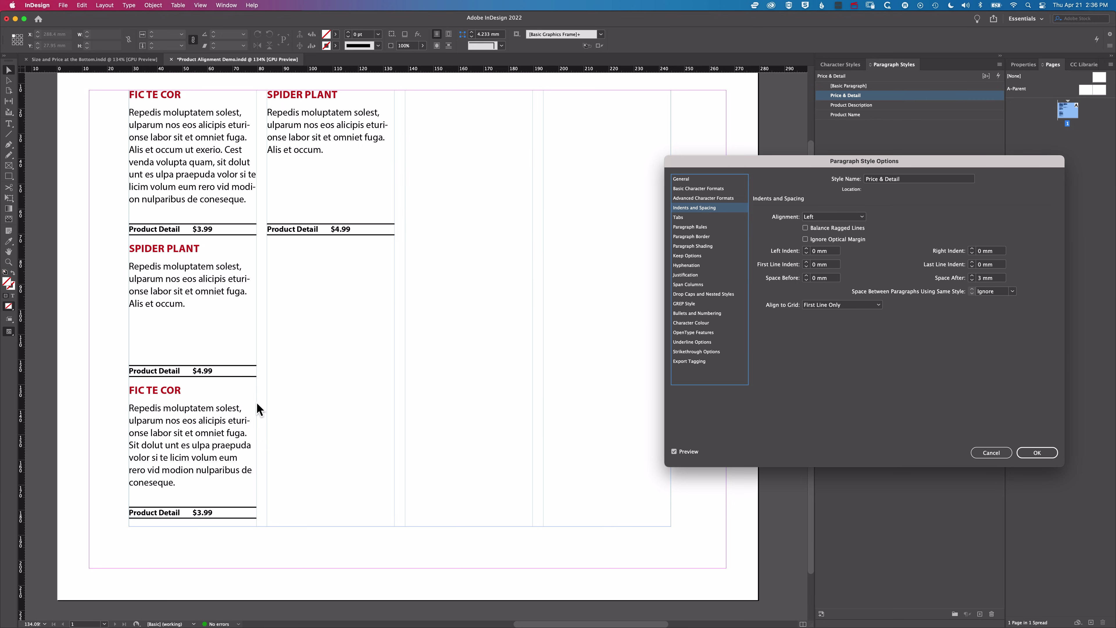
left_click(1040, 456)
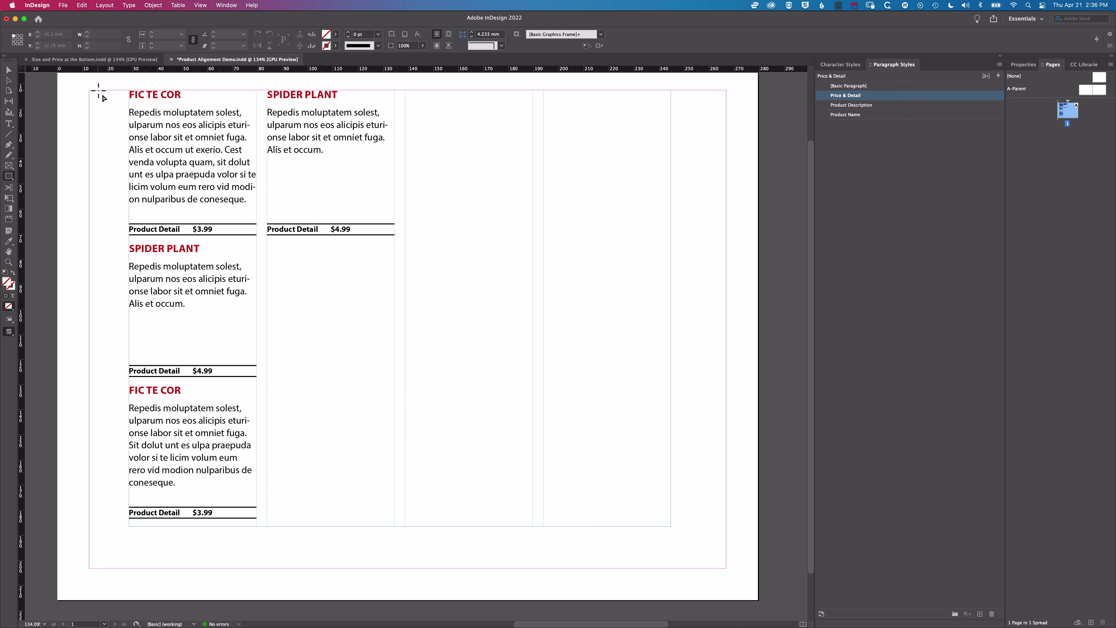
- Draw a black-filled rectangle about 10.8 by 57.7 mm matching the first product's height and move it down beside the second product
left_click_drag(98, 91, 125, 235)
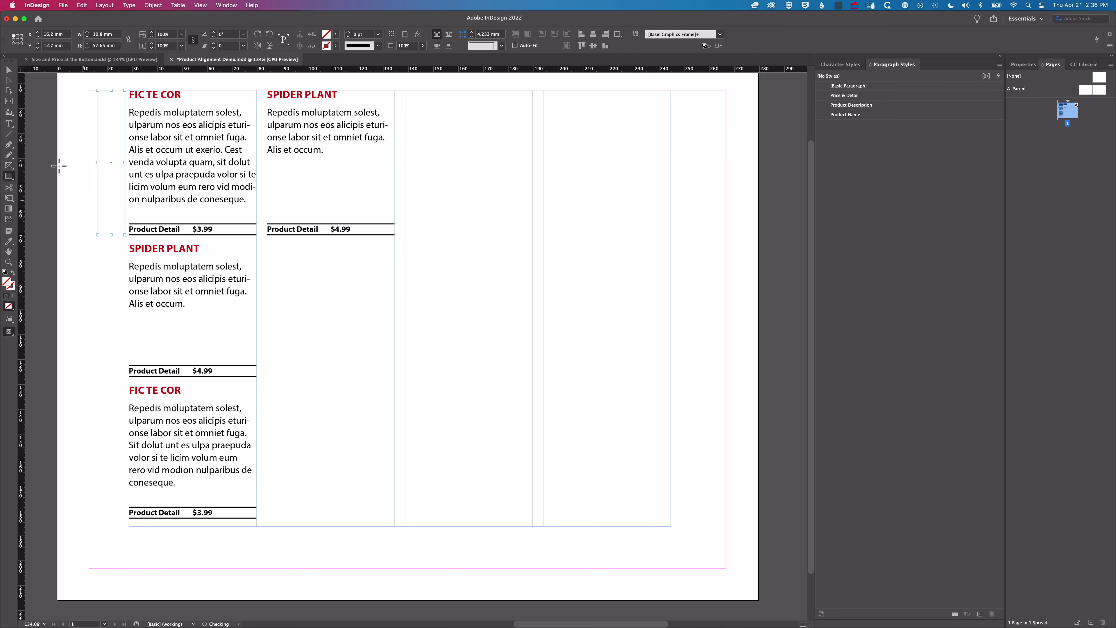
left_click(9, 70)
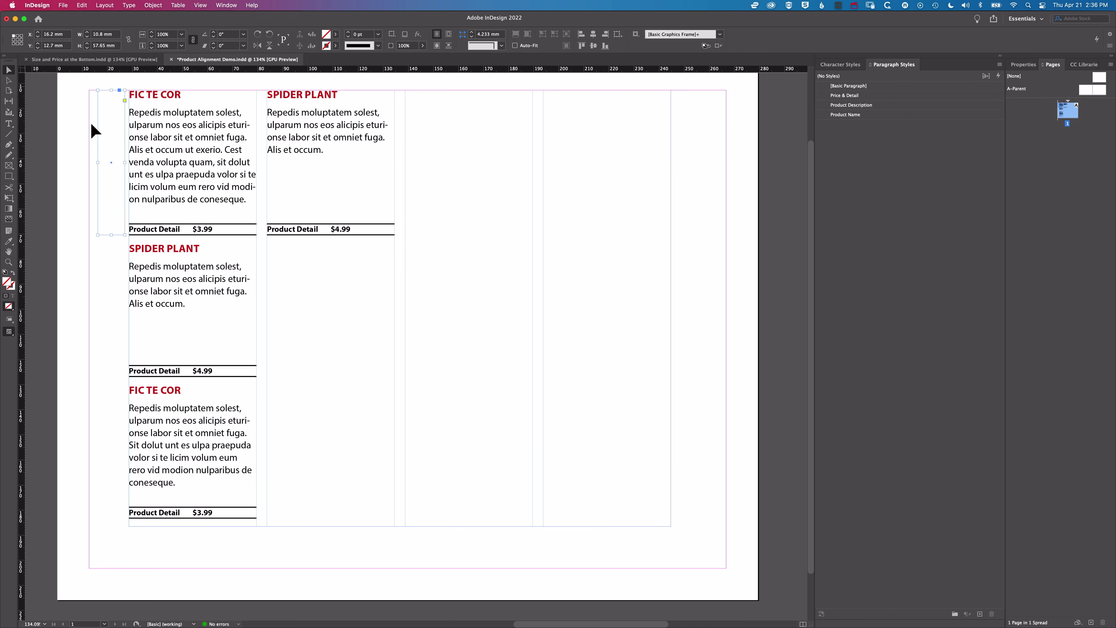
left_click(5, 272)
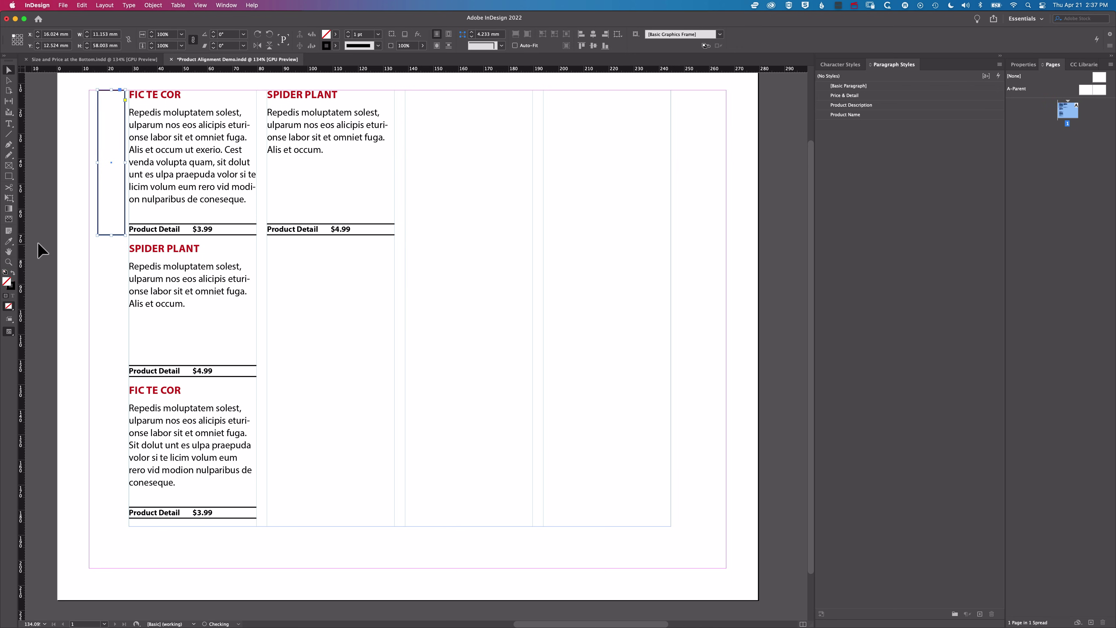
left_click(13, 273)
left_click_drag(114, 182, 117, 333)
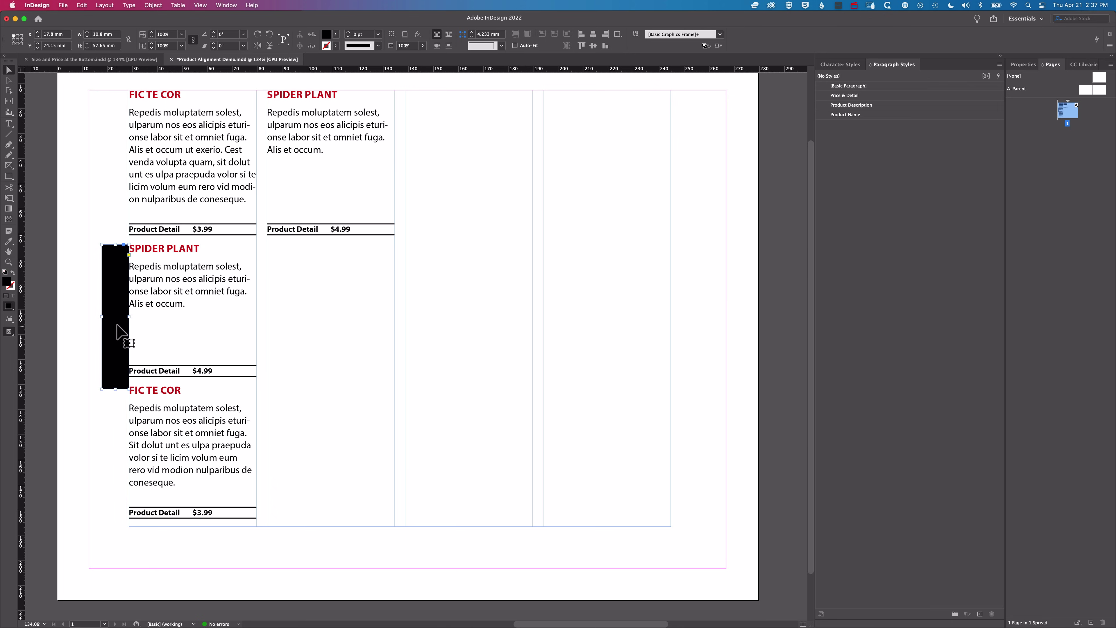
left_click_drag(116, 324, 99, 320)
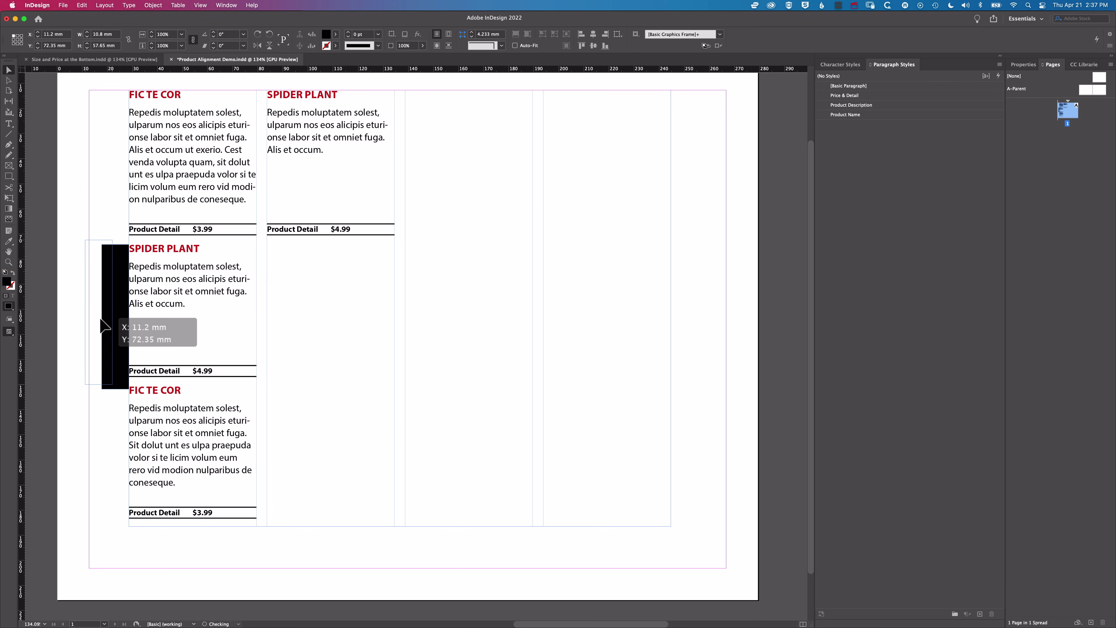
- Shorten the four-column text frame to about 60 mm high, ending at the black rectangle's upper edge
left_click(431, 519)
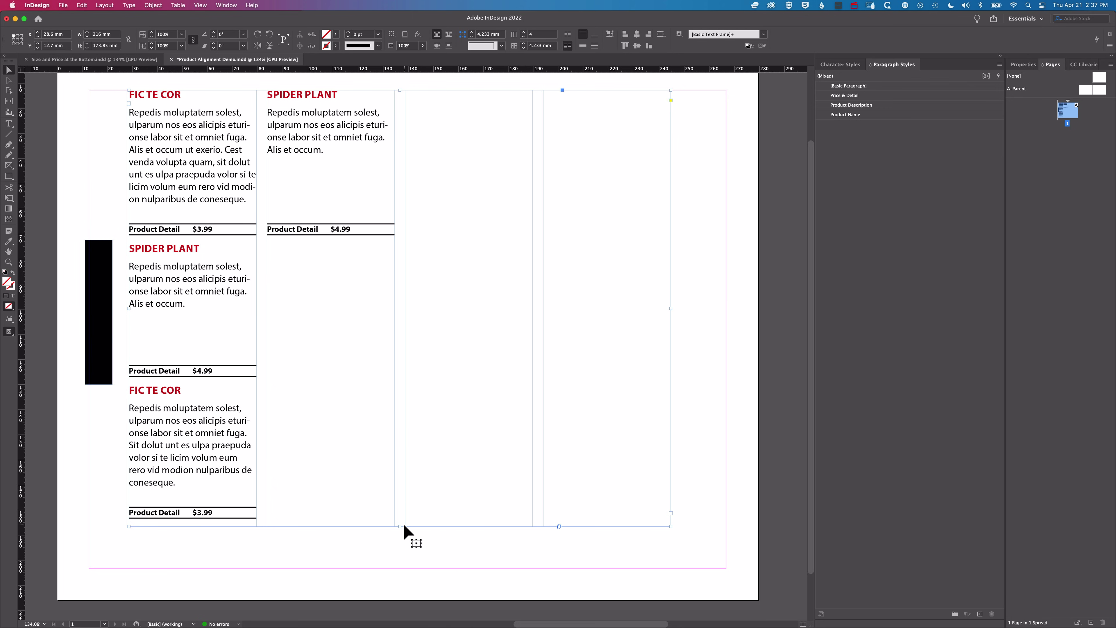
left_click_drag(401, 524, 382, 240)
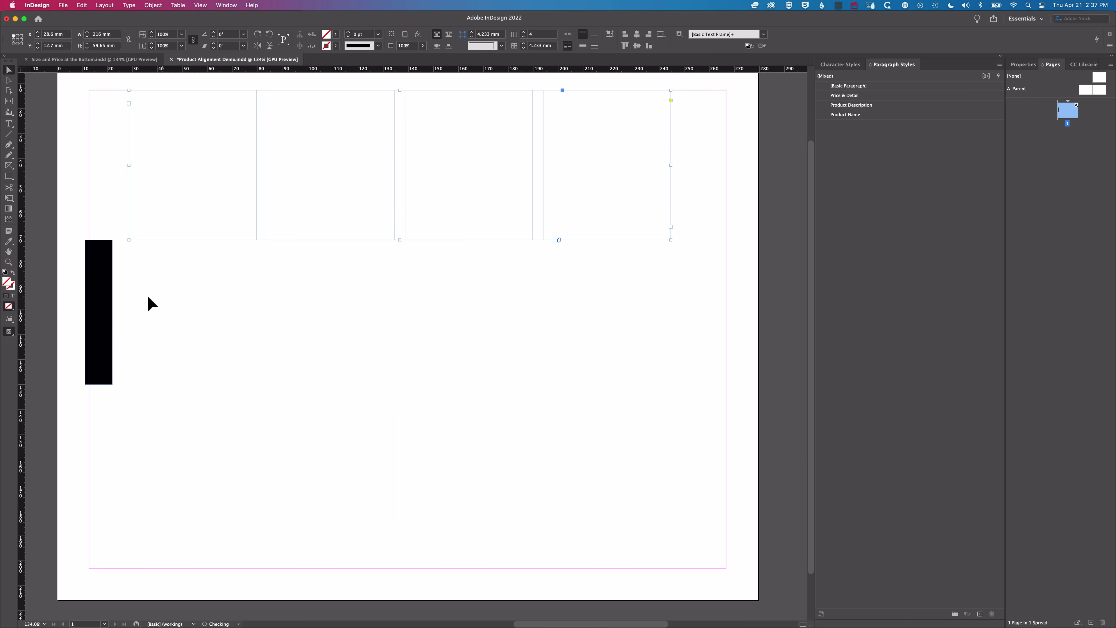
- Delete the black rectangle and duplicate the four-column text frame straight down so the copy sits just below the original
left_click(100, 247)
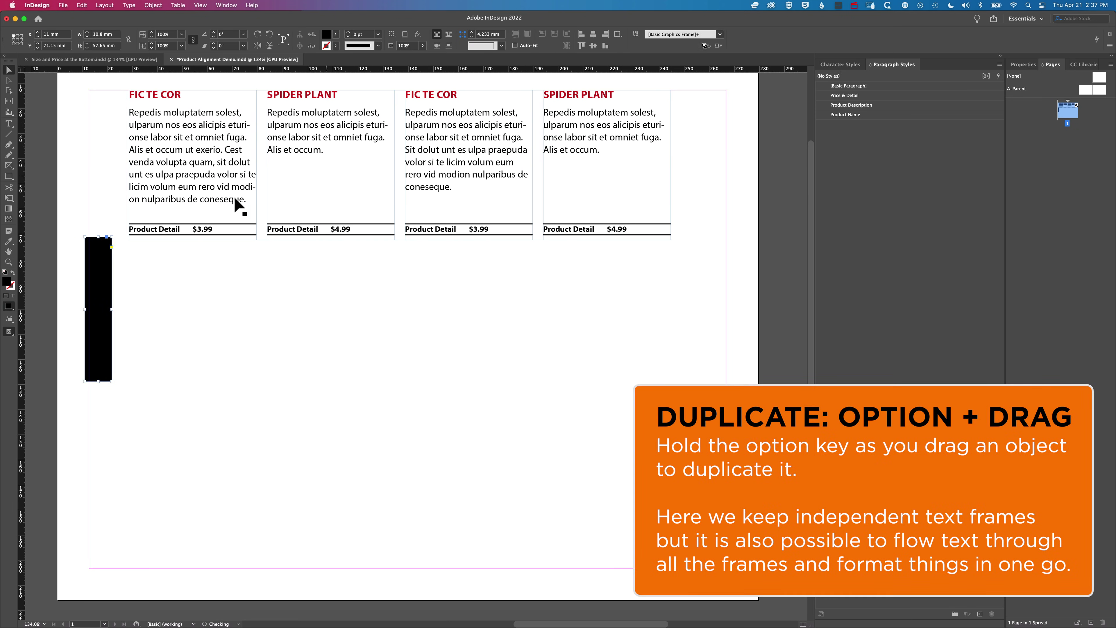
key("Delete")
left_click(201, 157)
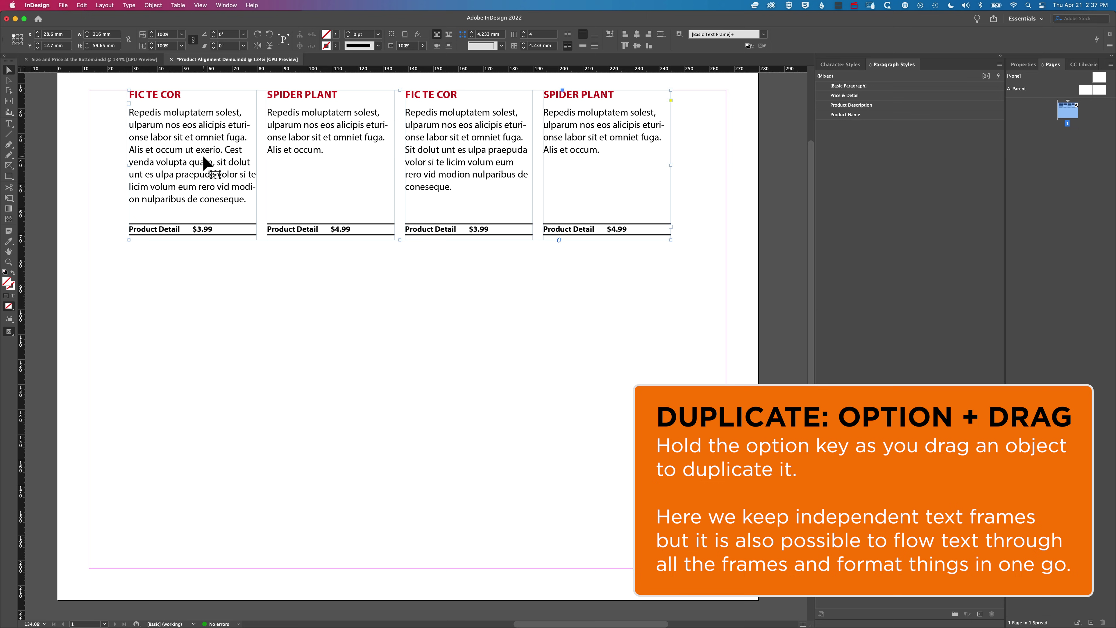
left_click_drag(203, 157, 205, 317)
- Clear all the product text from the duplicated lower frame, leaving its four columns empty
double_click(162, 292)
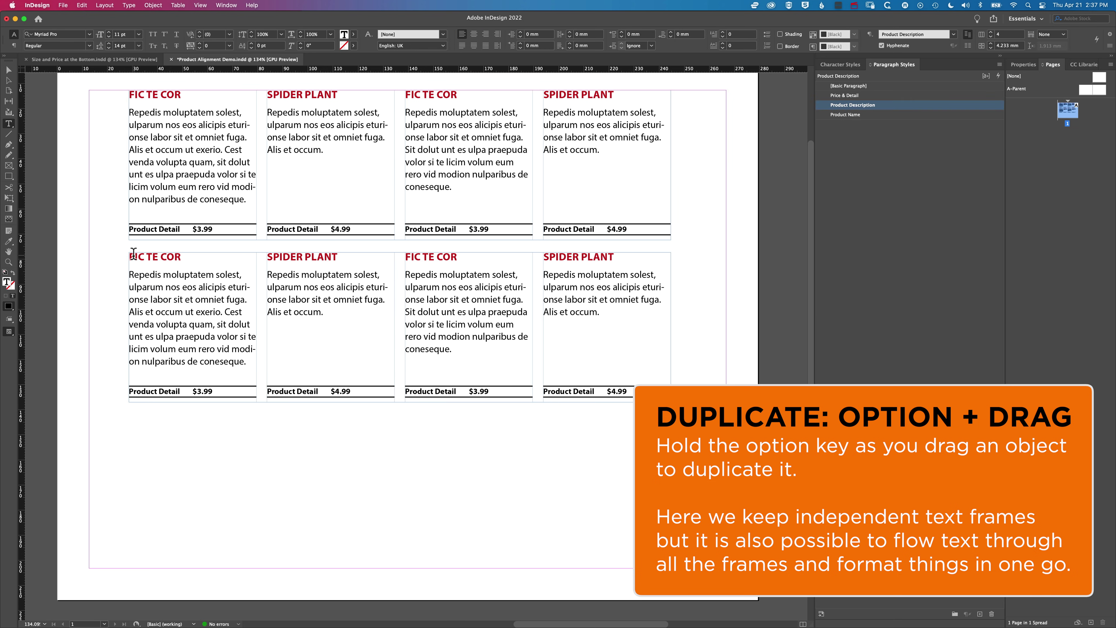
left_click_drag(131, 254, 660, 398)
scroll(523, 359, "right", 10)
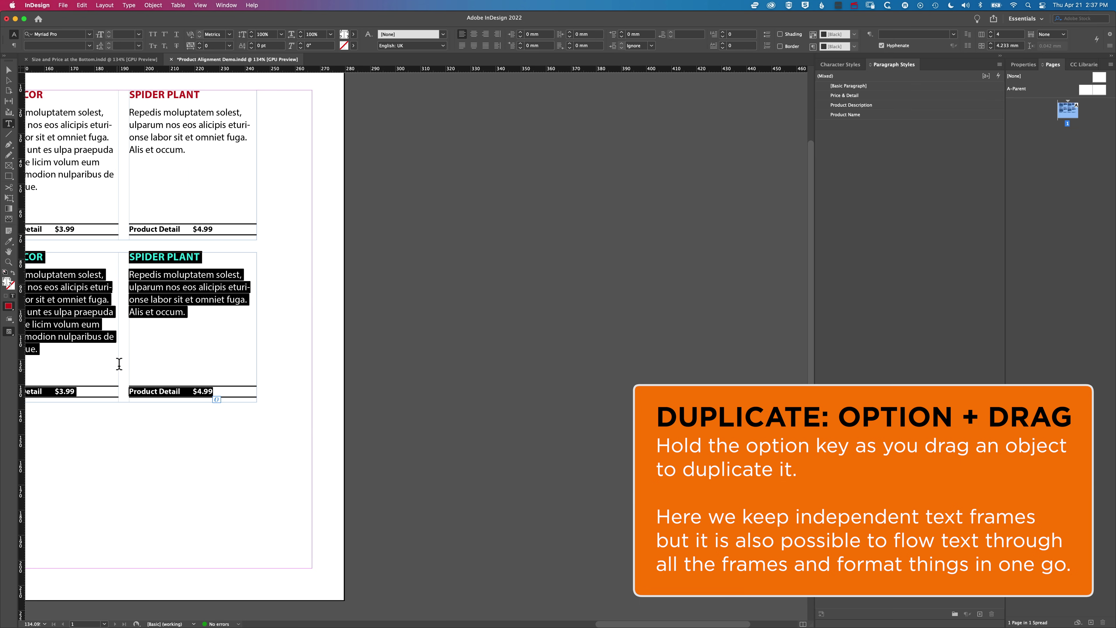
left_click_drag(94, 423, 509, 424)
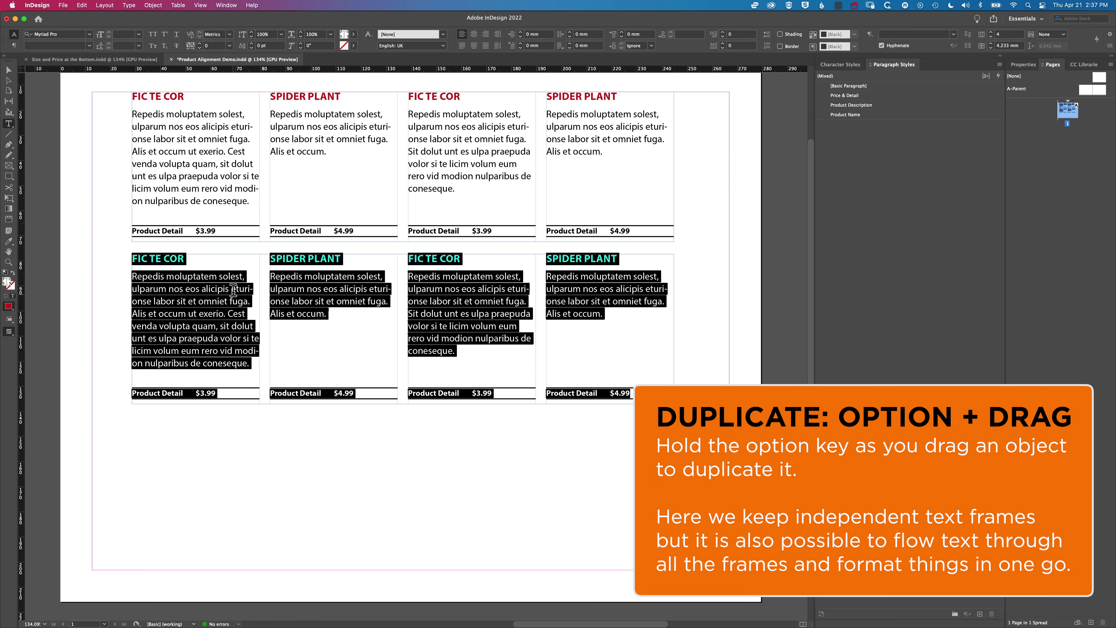
key("BackSpace")
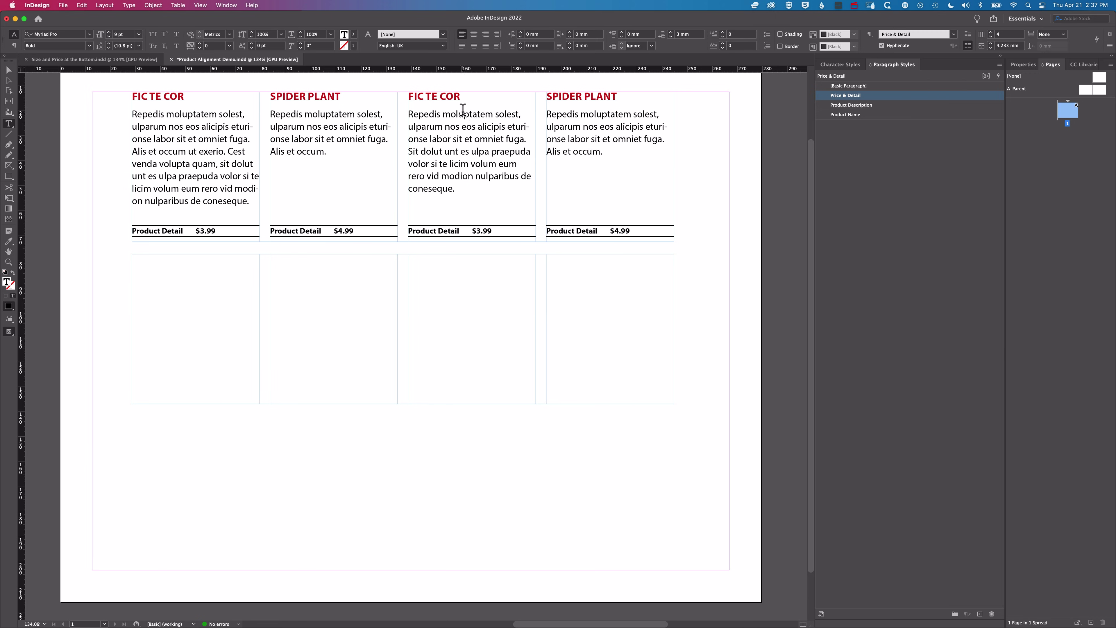
- Copy the third and fourth products of the upper frame into the first two columns of the lower frame
left_click_drag(408, 94, 670, 242)
key("super+c")
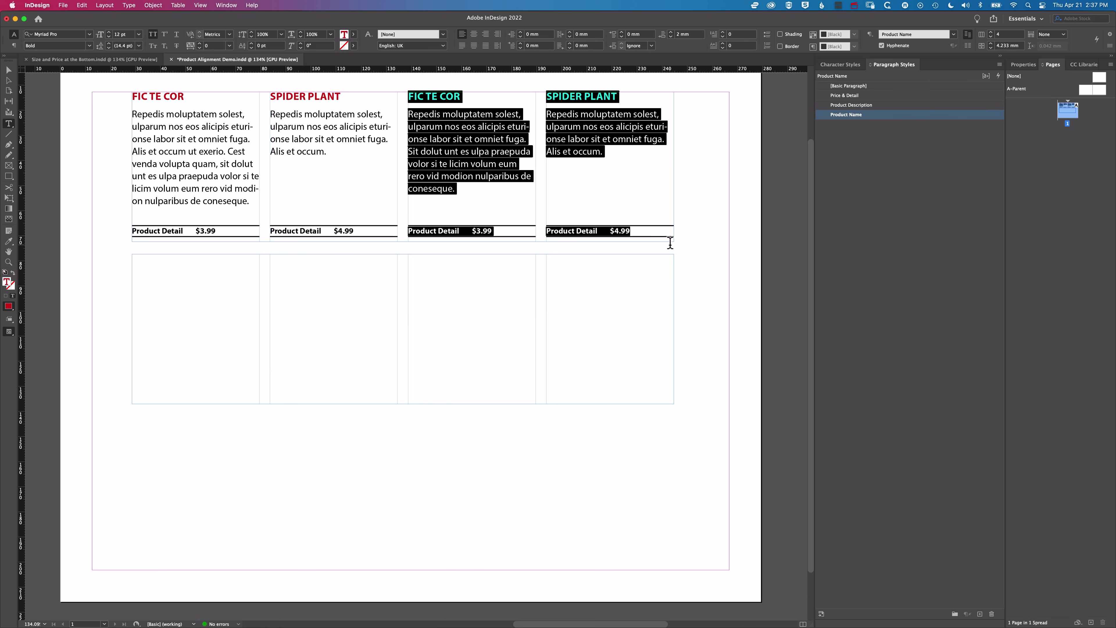
left_click(210, 267)
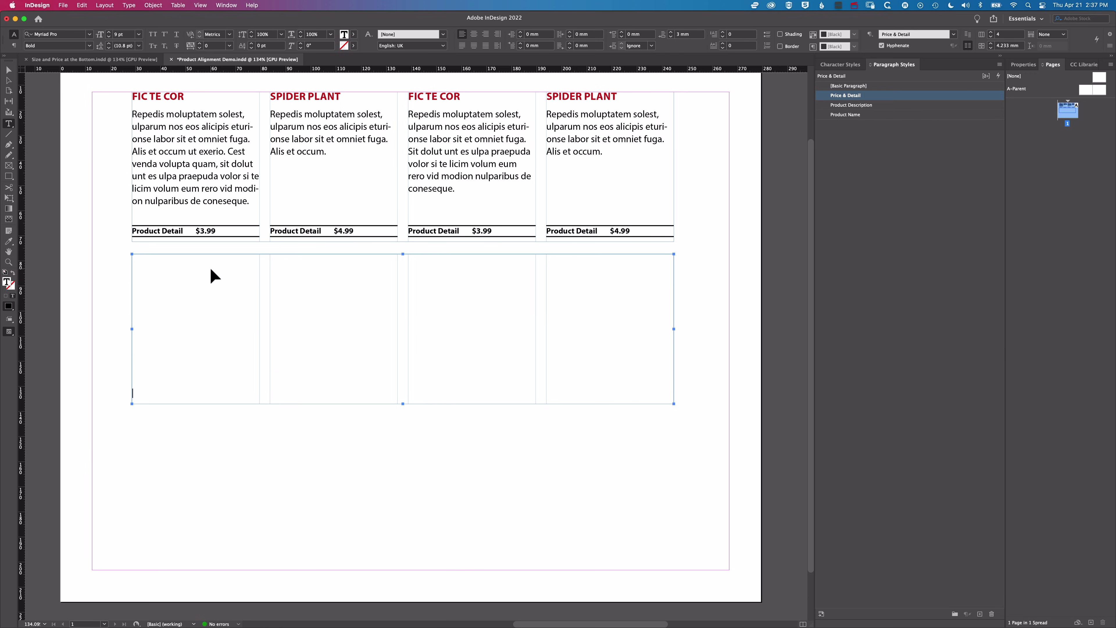
key("super+v")
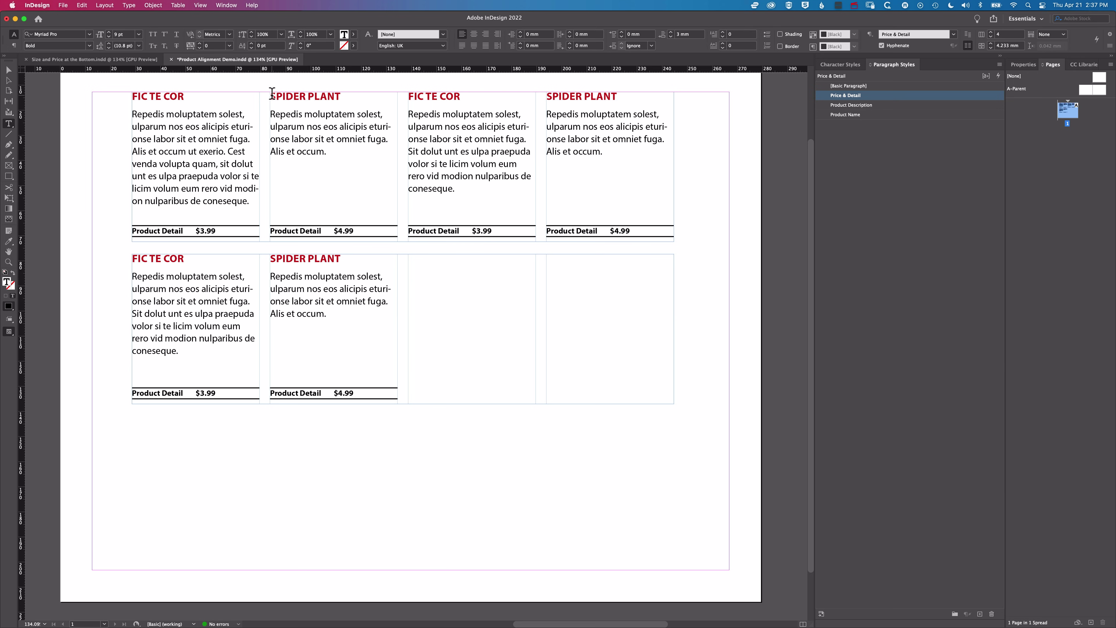
- Copy the upper frame's second to fourth products and paste them from the third column of the lower frame onward
left_click_drag(272, 93, 632, 231)
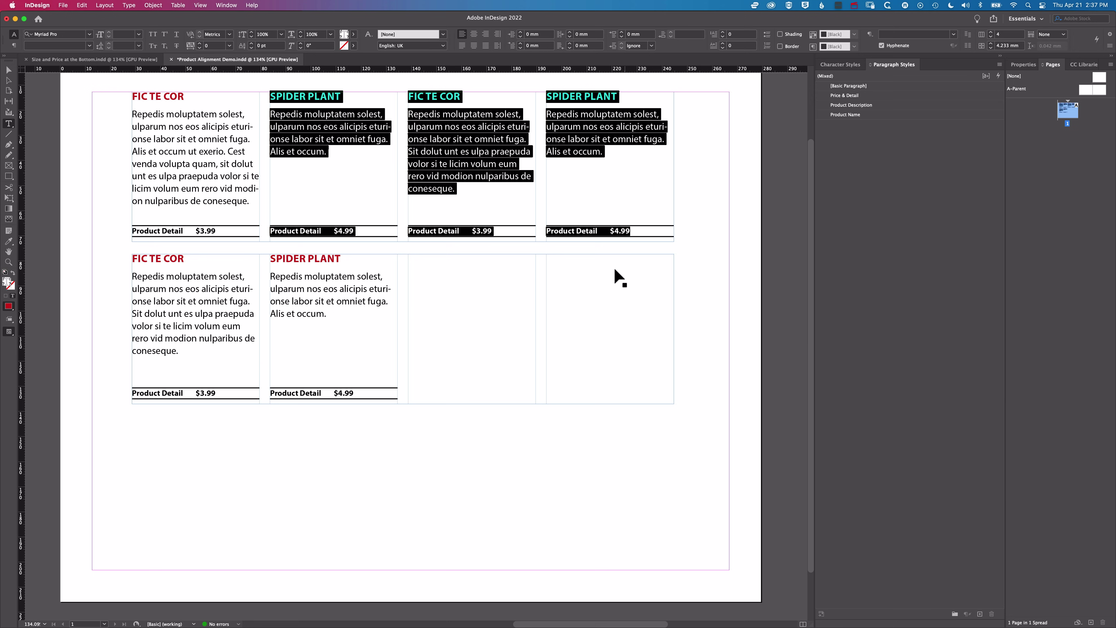
key("super+c")
left_click(427, 259)
key("super+v")
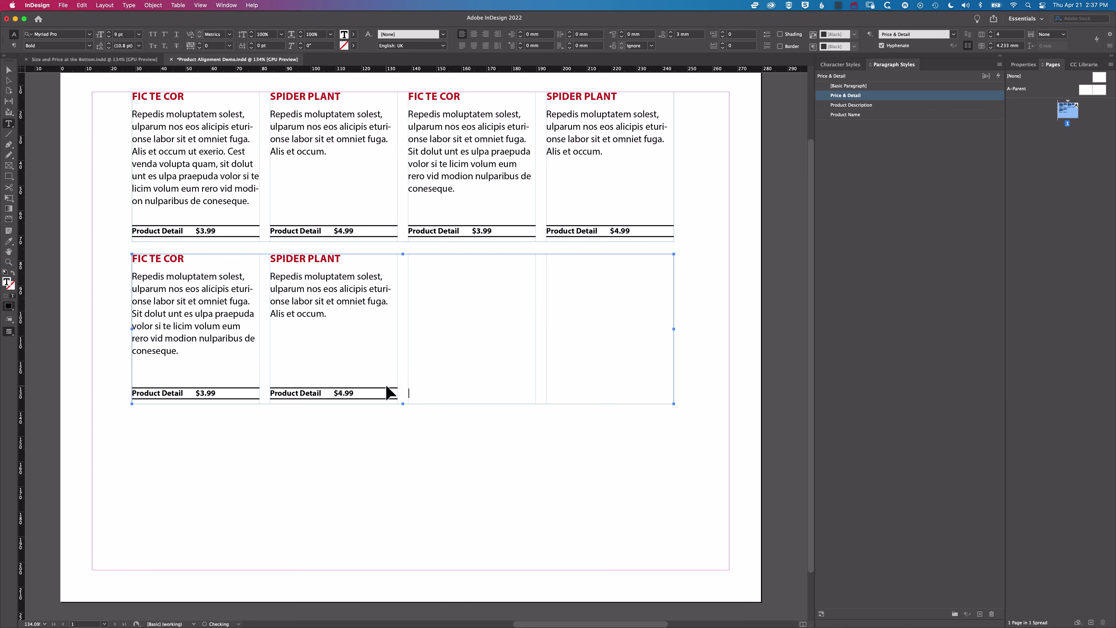
- Rename the third product in the lower frame to ANOTHER PLANT and deselect the frame
double_click(439, 257)
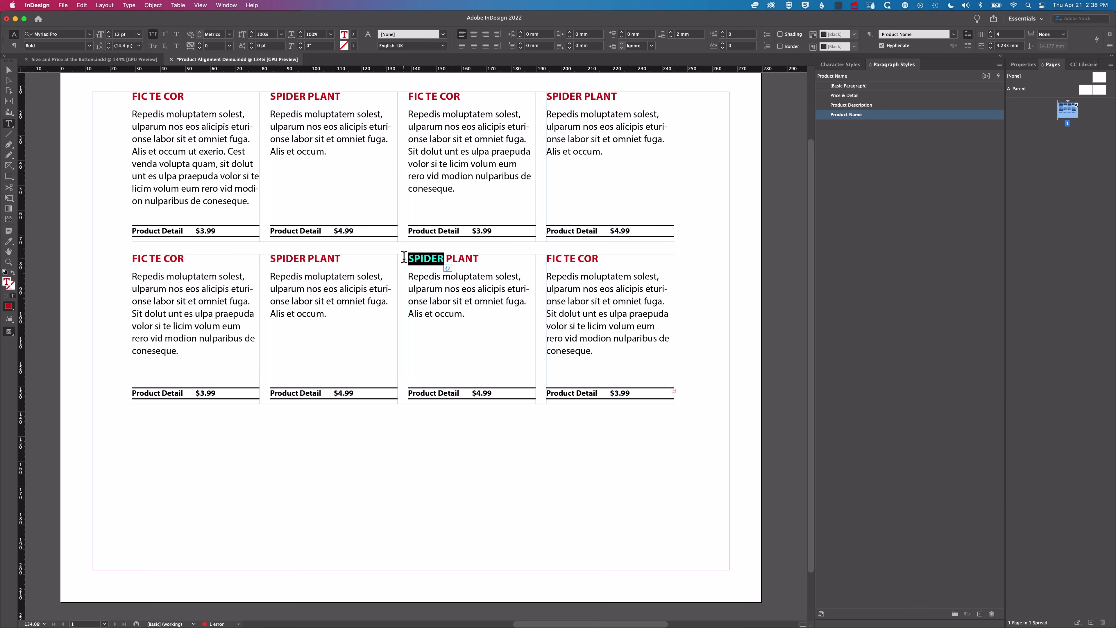
type("A")
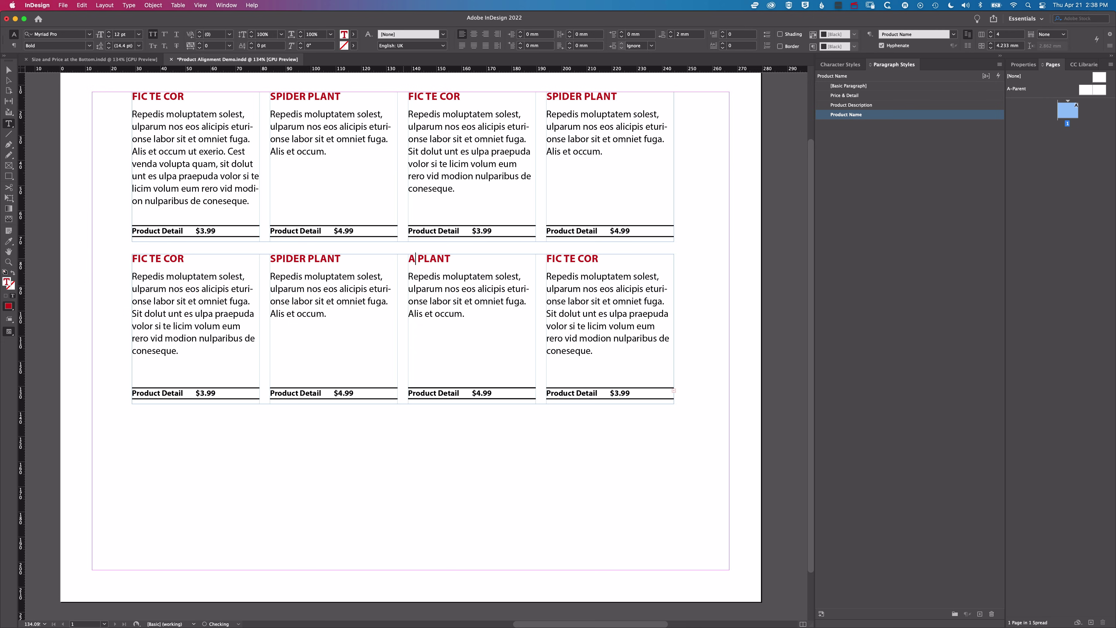
type("NOTHER")
left_click(9, 69)
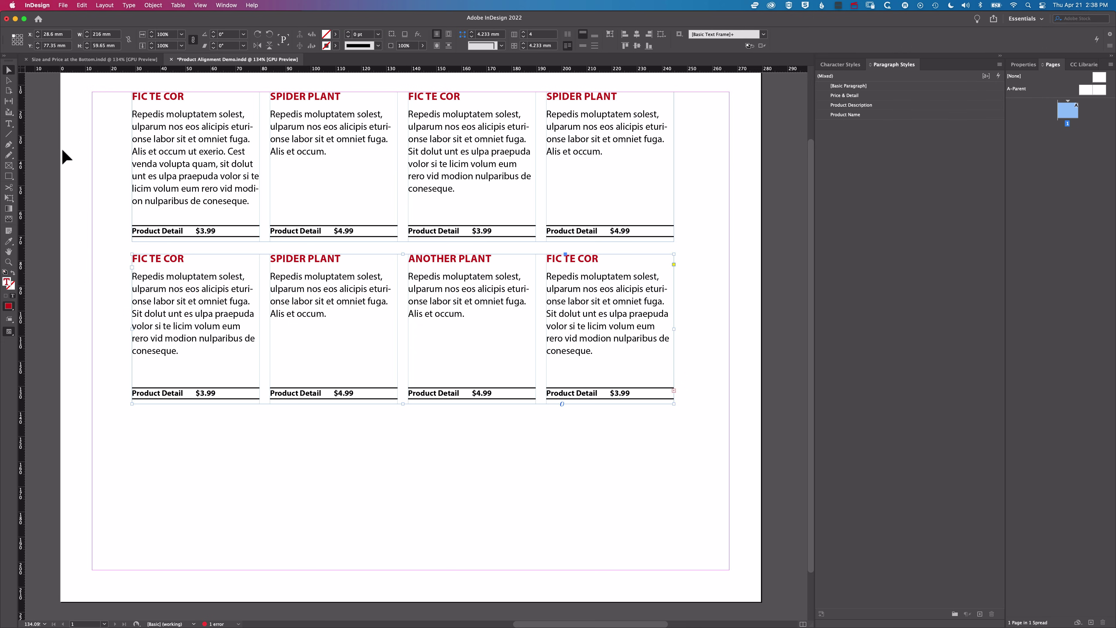
left_click(77, 173)
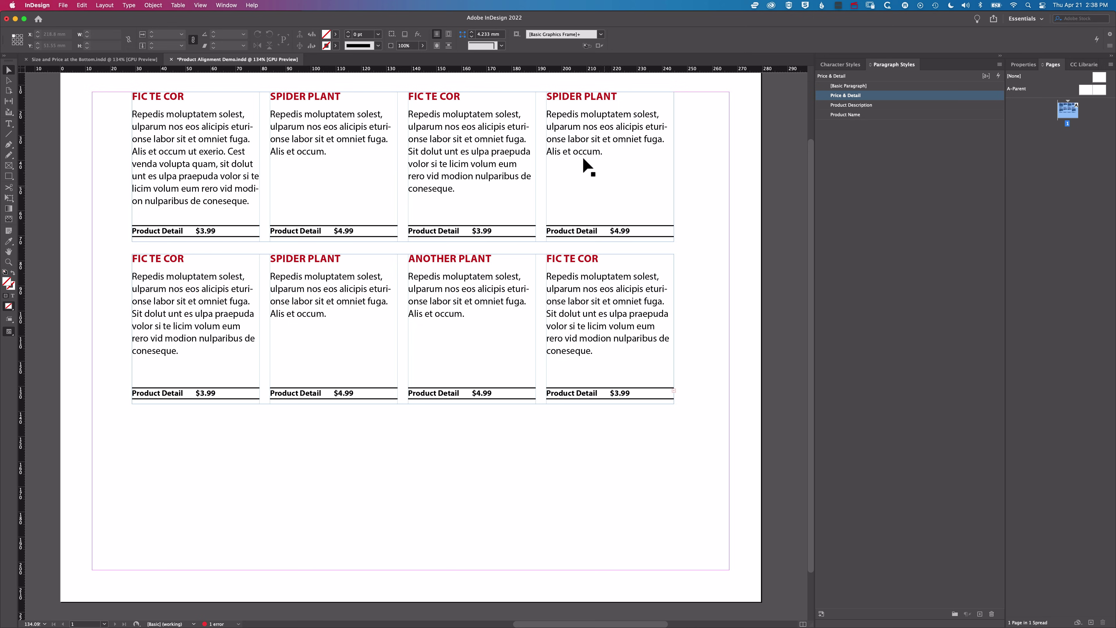
- Reduce the custom baseline grid increment to 154 pt for both text frames together in the text frame options
left_click(591, 158)
left_click(578, 275, "shift")
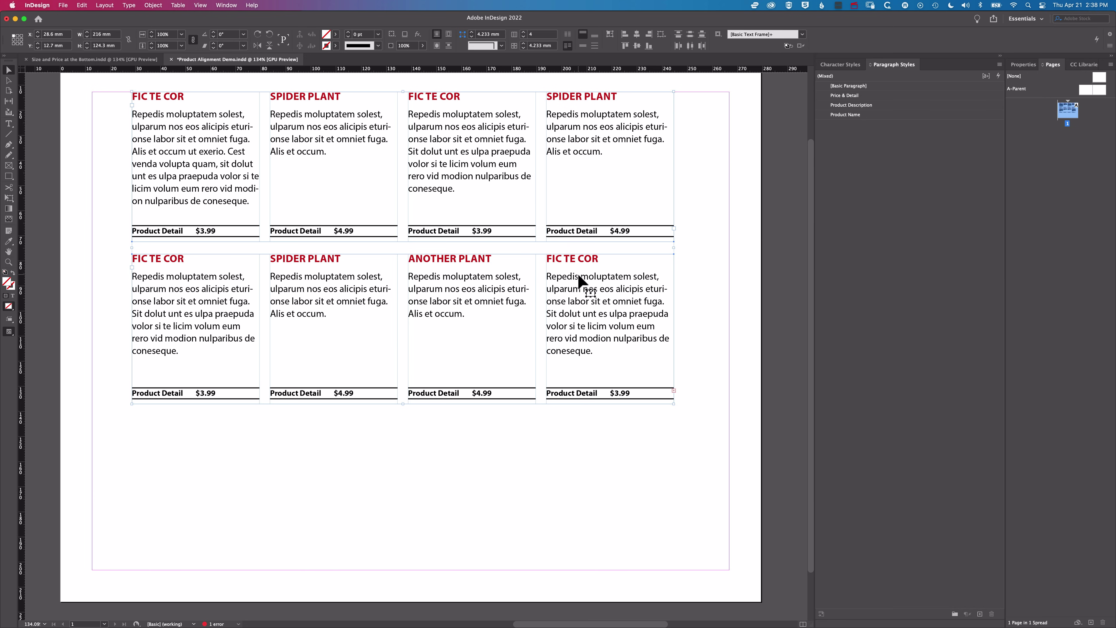
key("super+b")
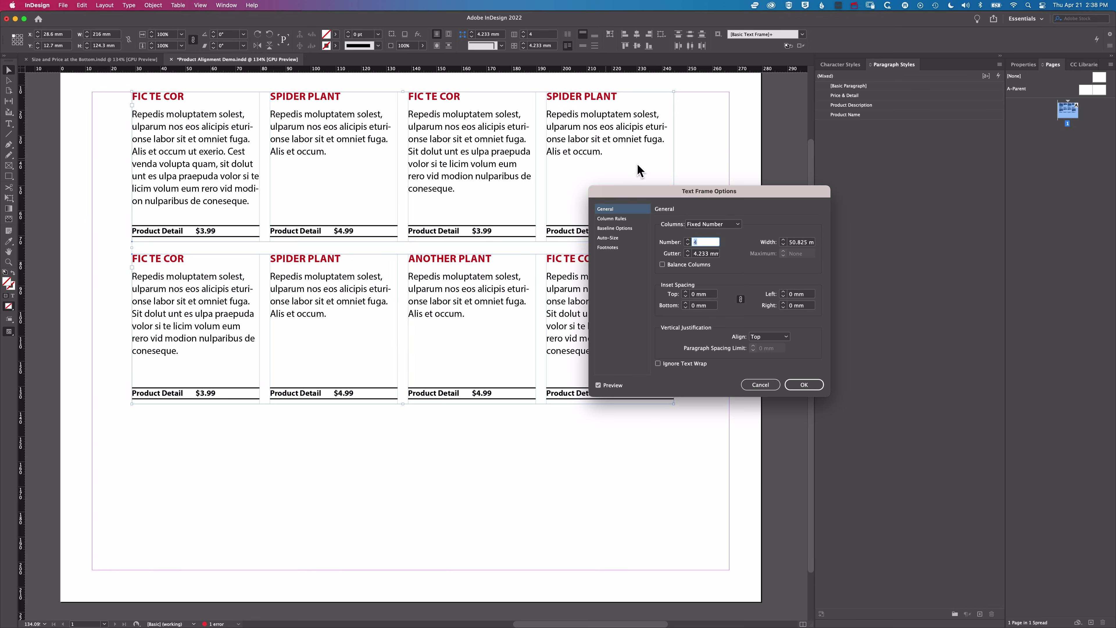
left_click_drag(702, 192, 815, 212)
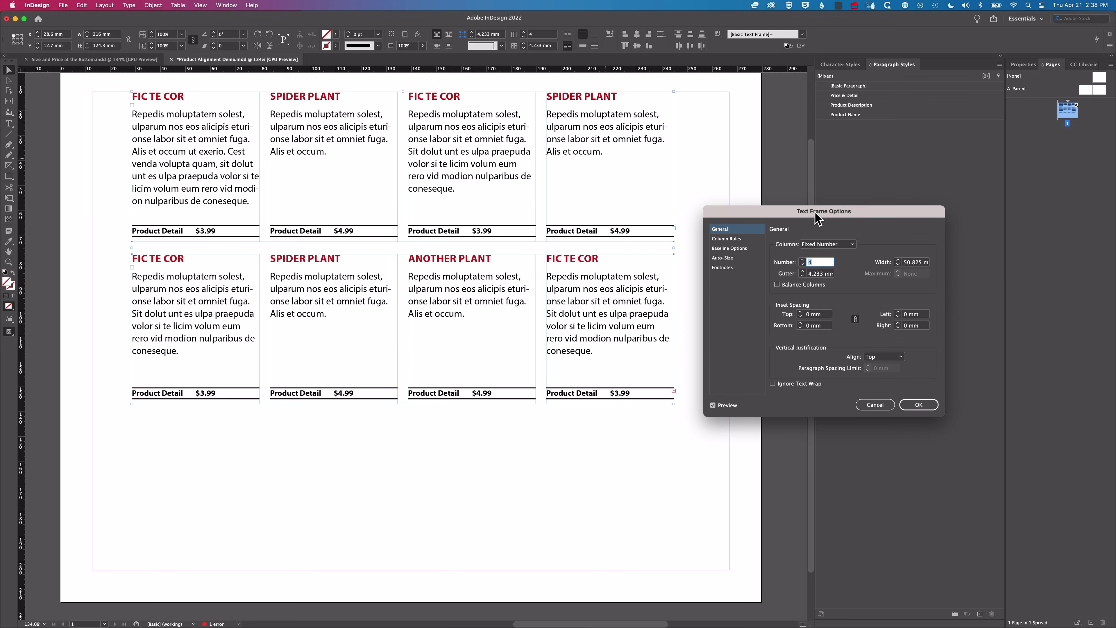
left_click(731, 249)
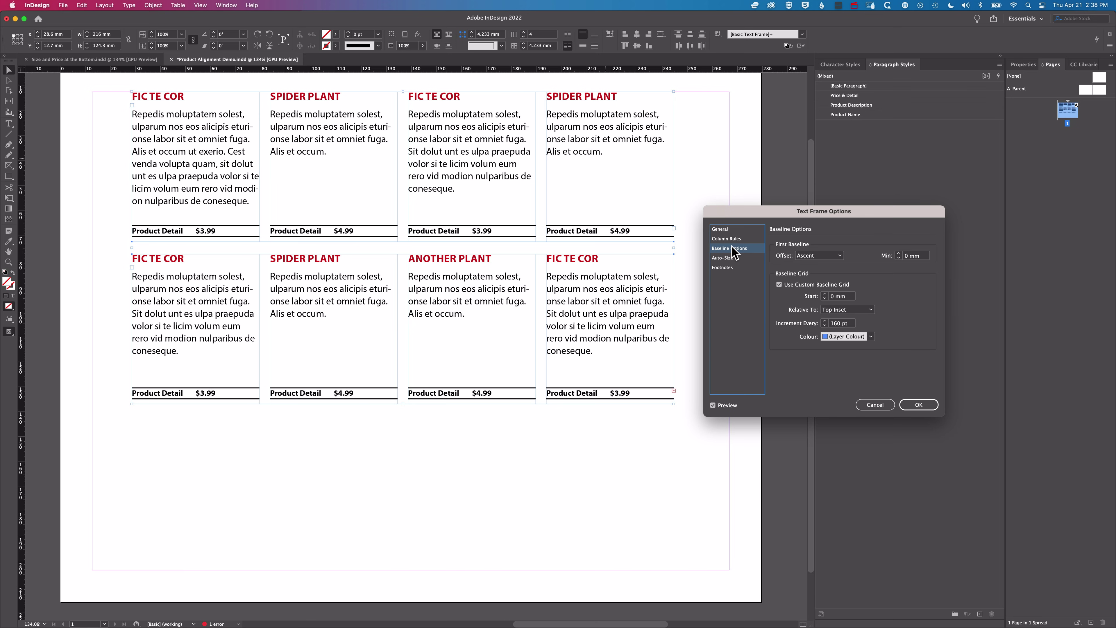
left_click(825, 322)
left_click(825, 326)
left_click(825, 326)
left_click(826, 326)
left_click(825, 325)
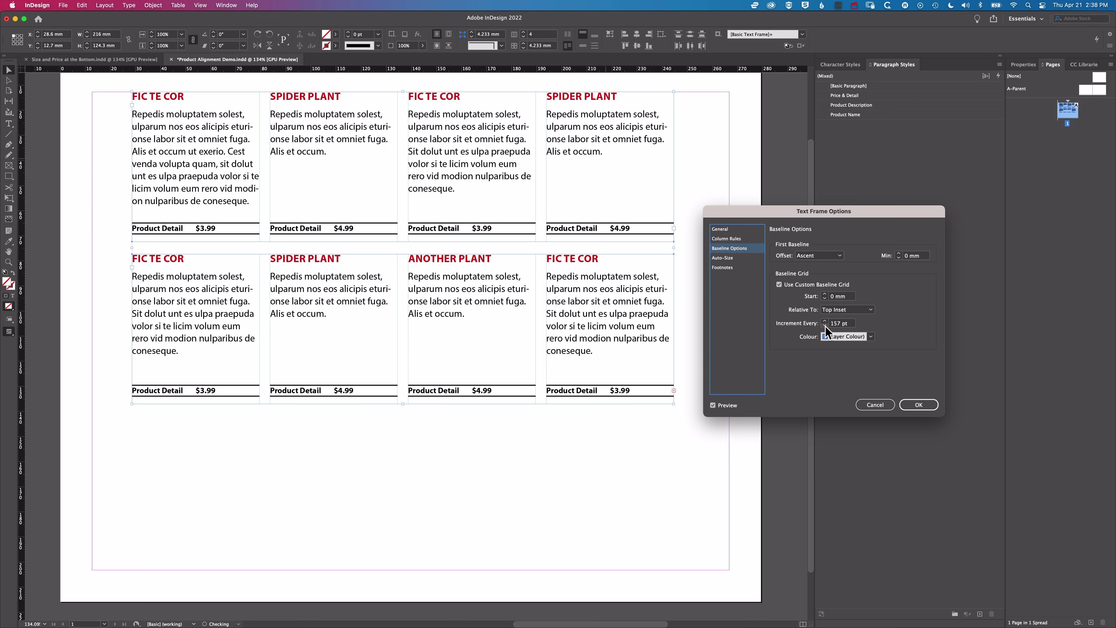
left_click(825, 325)
left_click(825, 325)
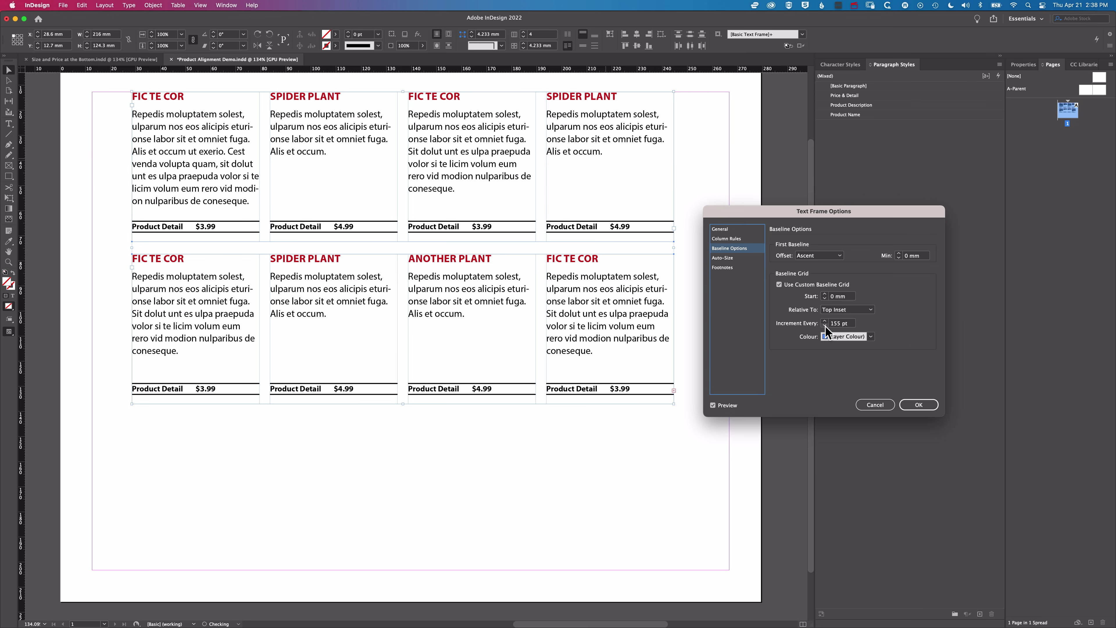
left_click(826, 326)
left_click(826, 320)
left_click(826, 325)
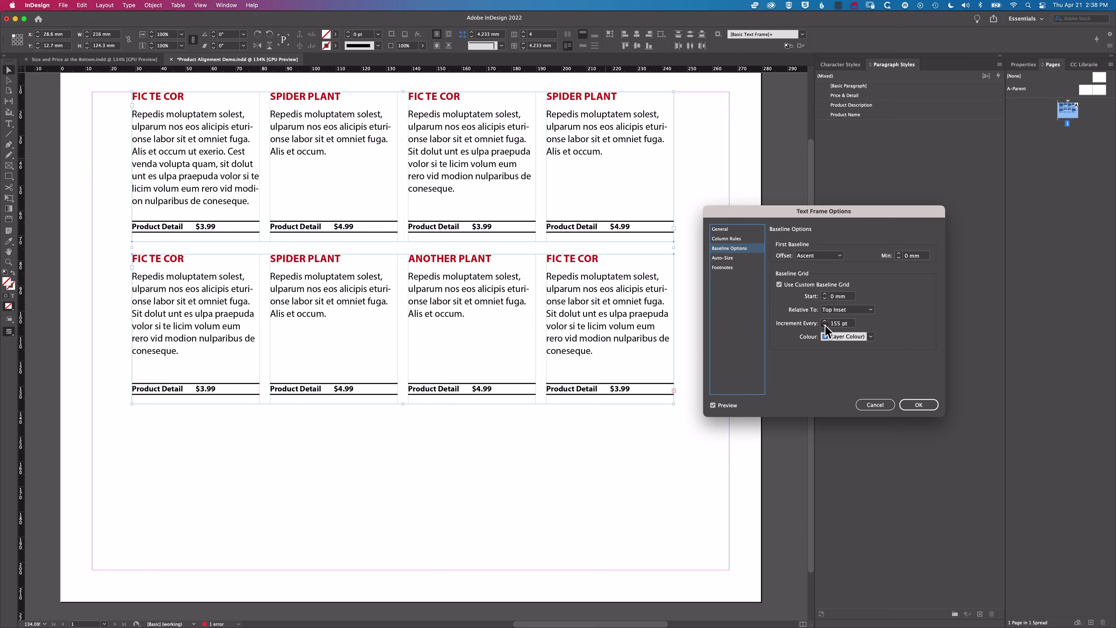
- Set both frames' custom baseline grid relative to Top of Frame, accept the options and deselect the frames
left_click(866, 310)
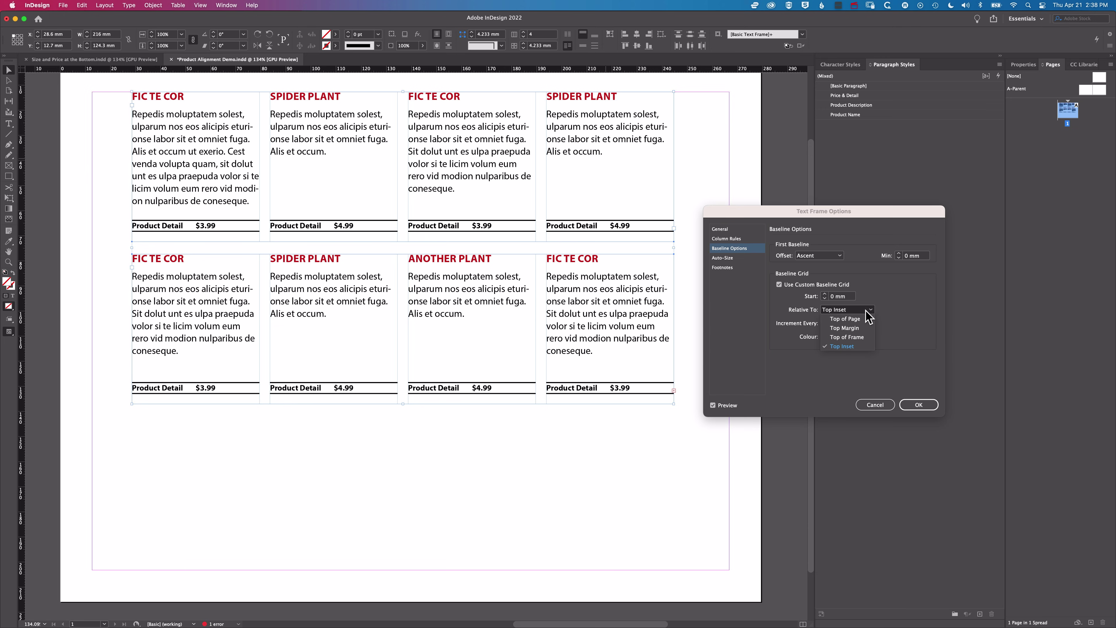
left_click(846, 338)
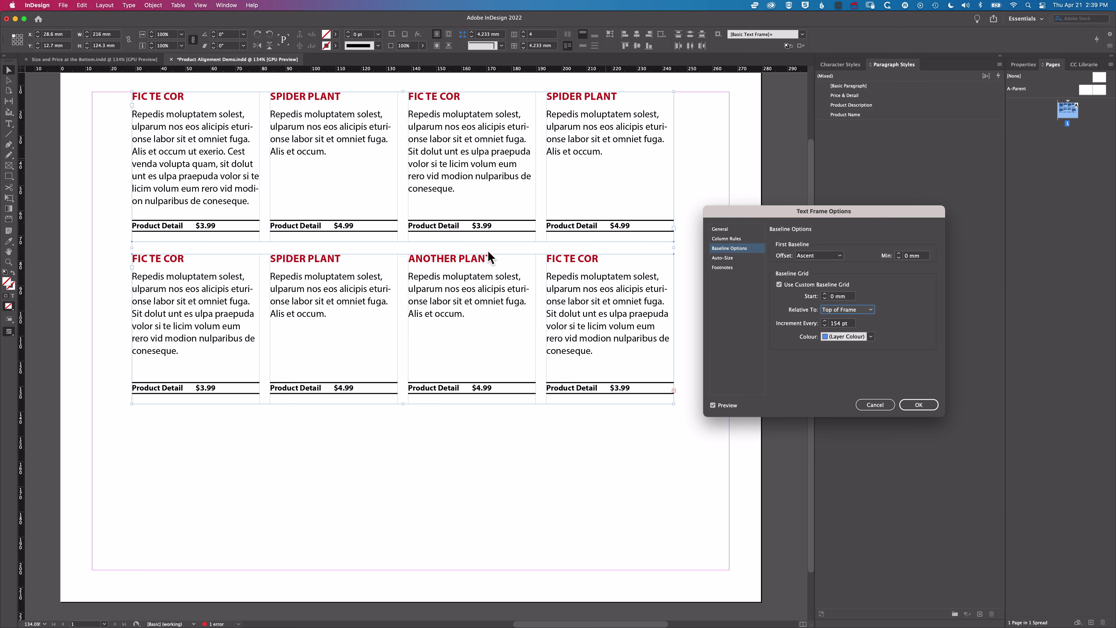
left_click(920, 405)
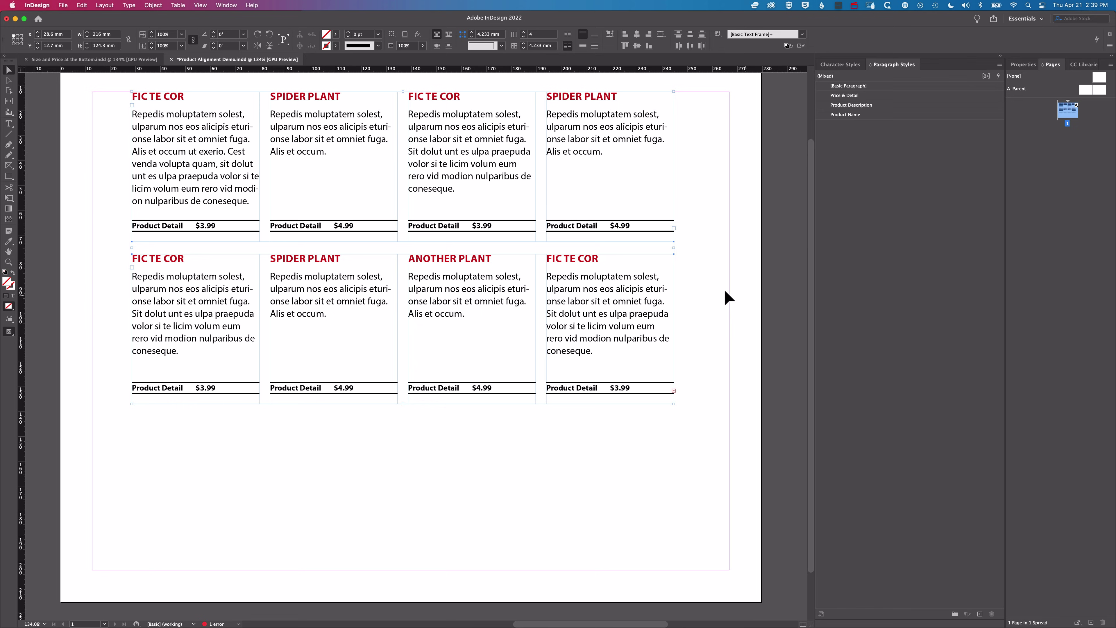
left_click(721, 296)
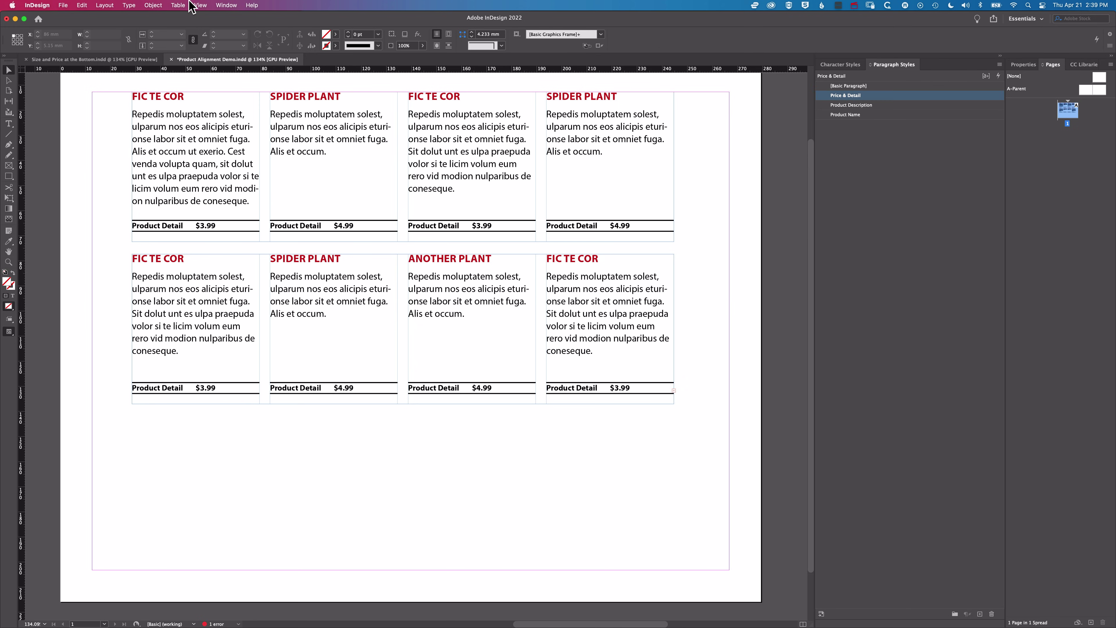
- Show the document's baseline grid and check it against the upper text frame
left_click(201, 5)
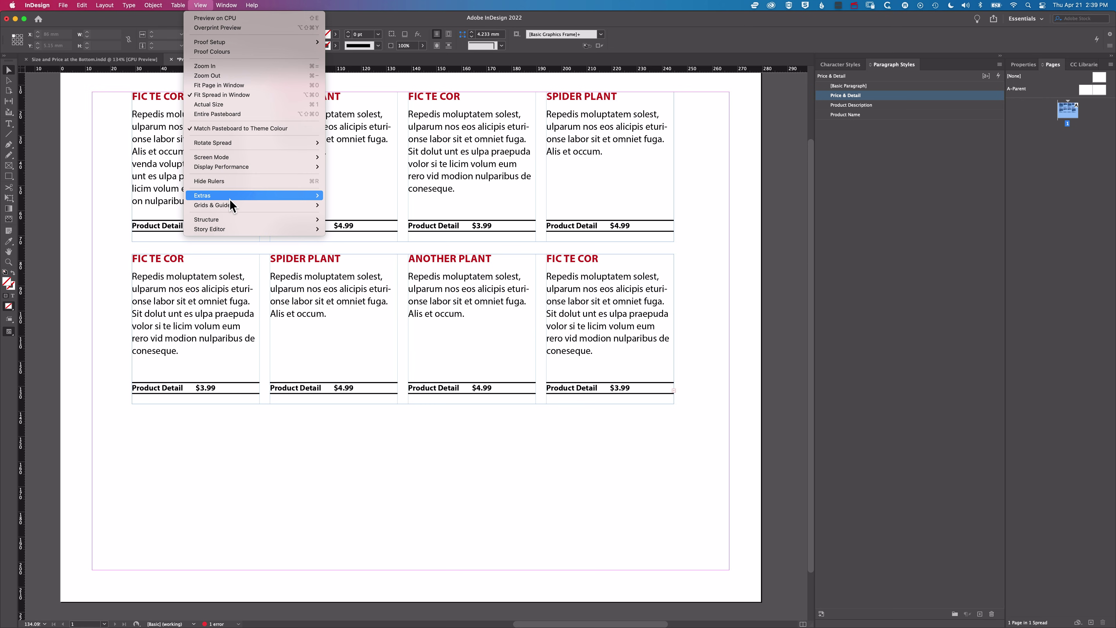
mouse_move(229, 205)
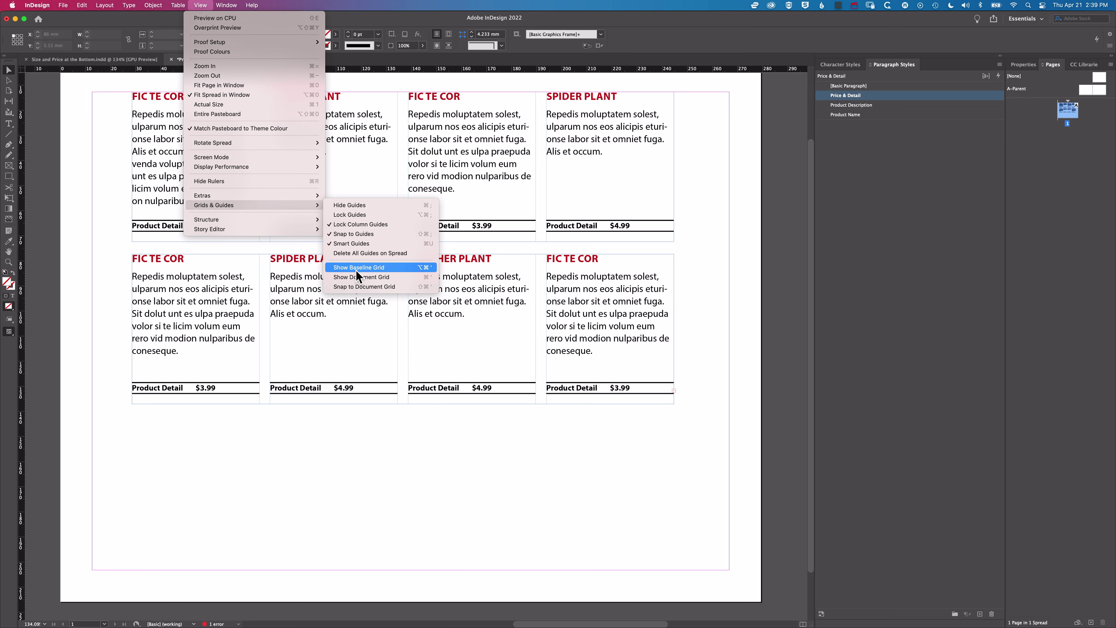
left_click(380, 268)
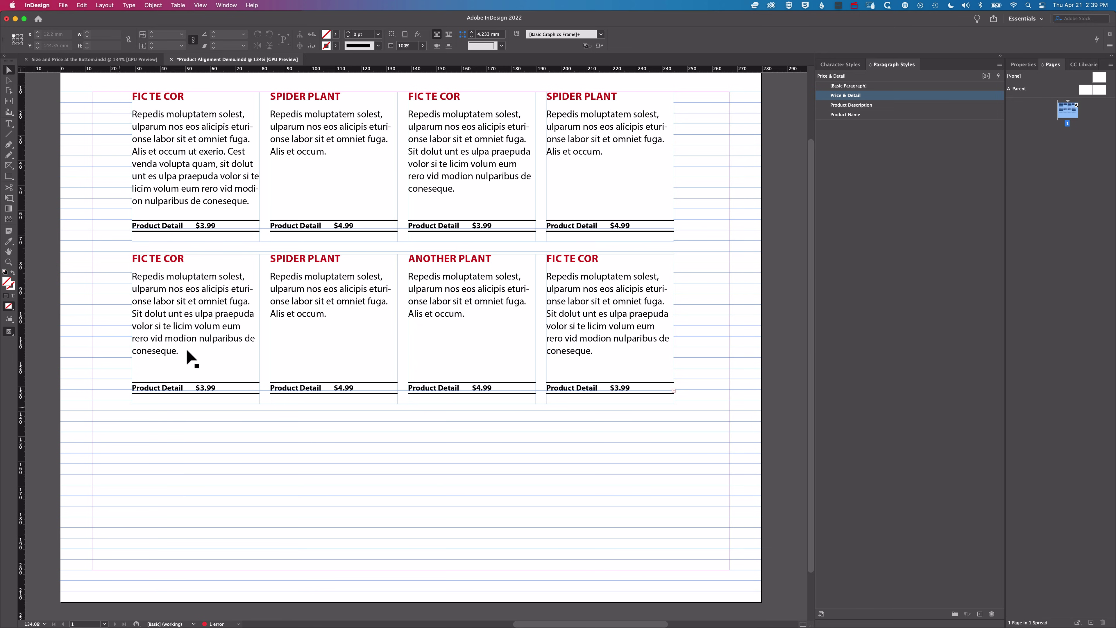
left_click(269, 229)
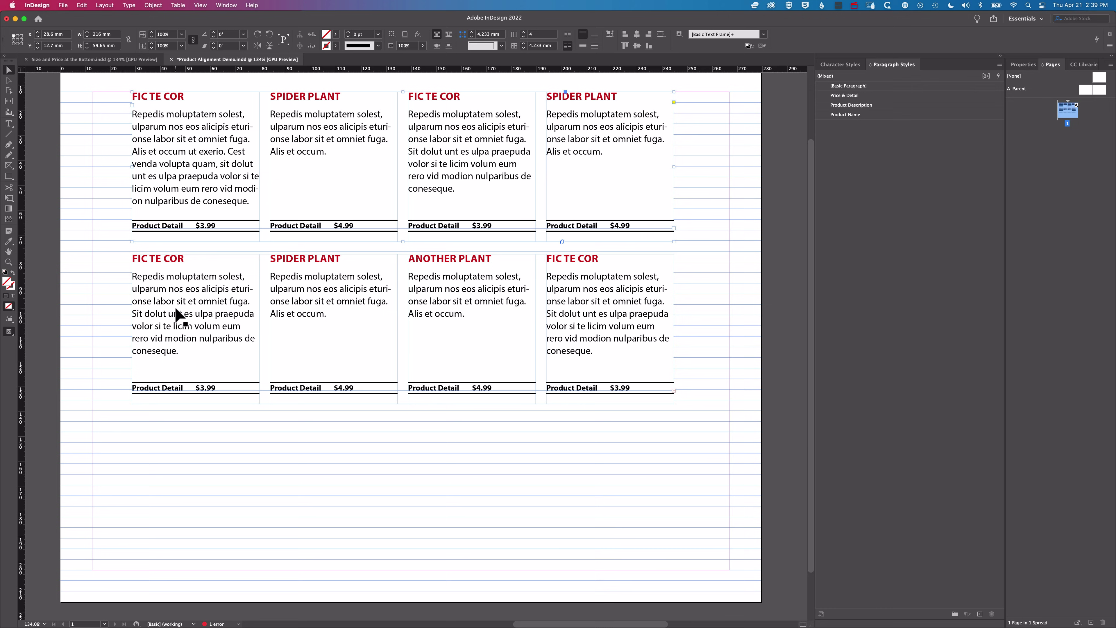
left_click(57, 296)
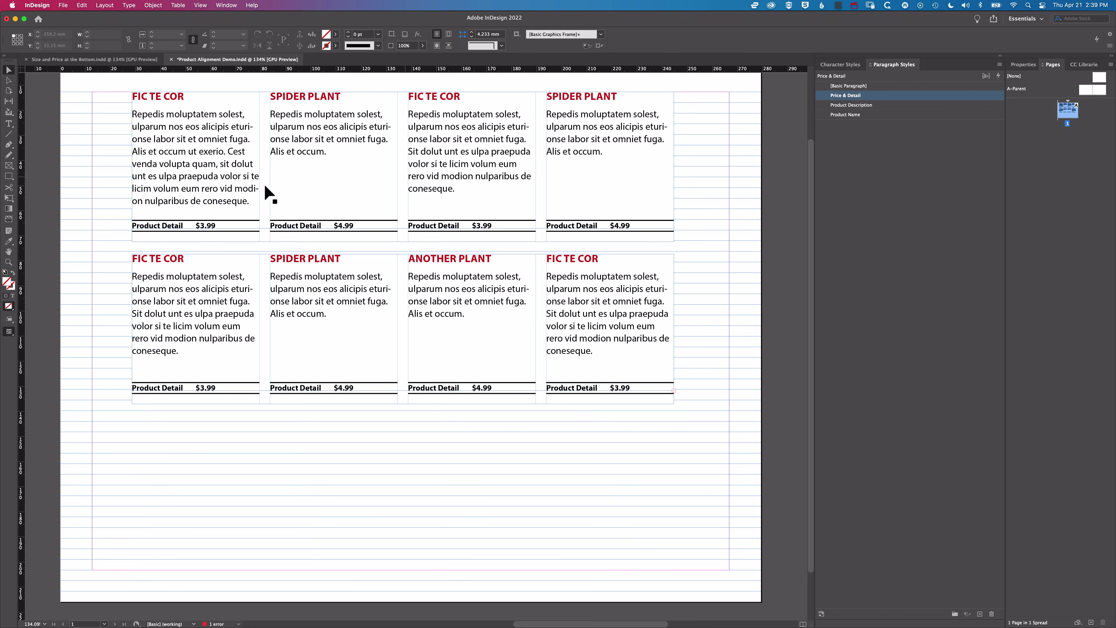
- Add a left-aligned tab stop at about 41 mm to the Price & Detail paragraph style, moving the prices towards each column's right edge
double_click(855, 96)
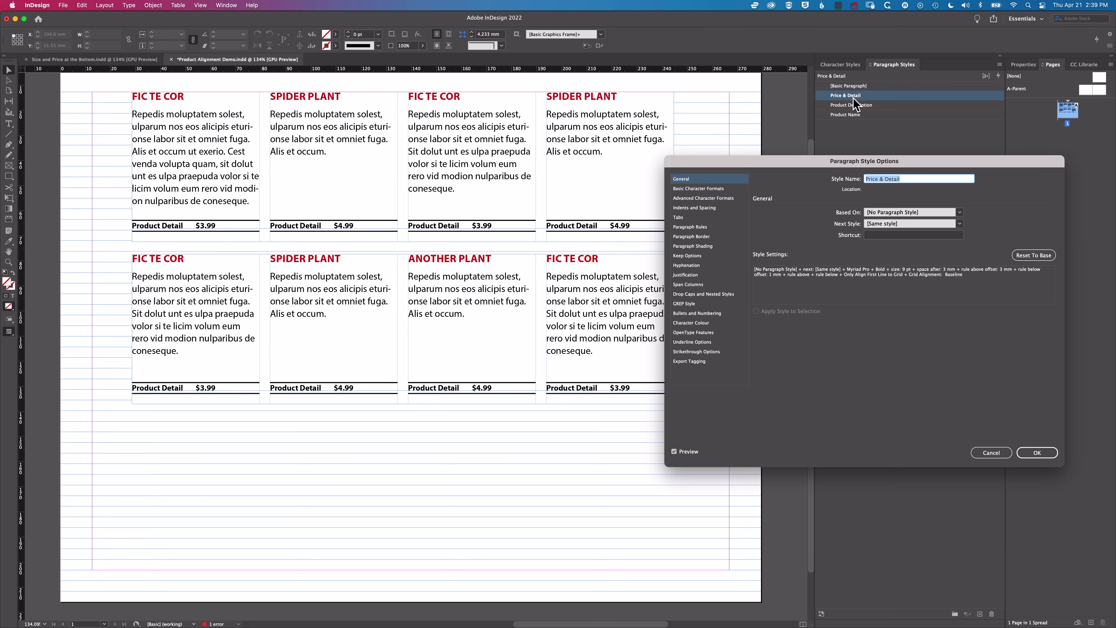
left_click(705, 217)
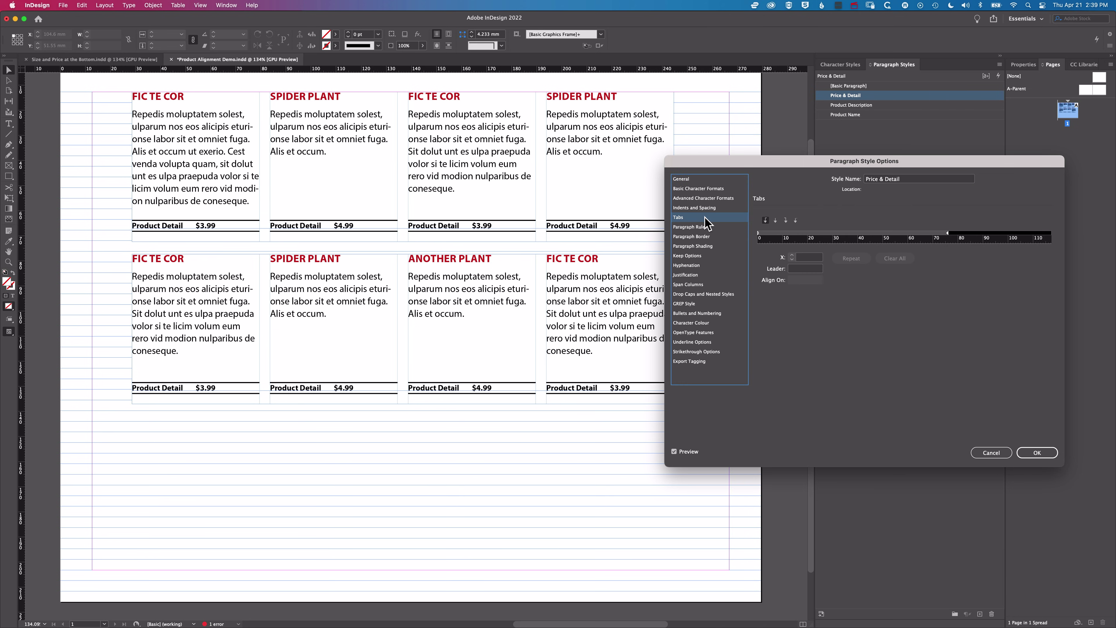
left_click(766, 220)
left_click(812, 233)
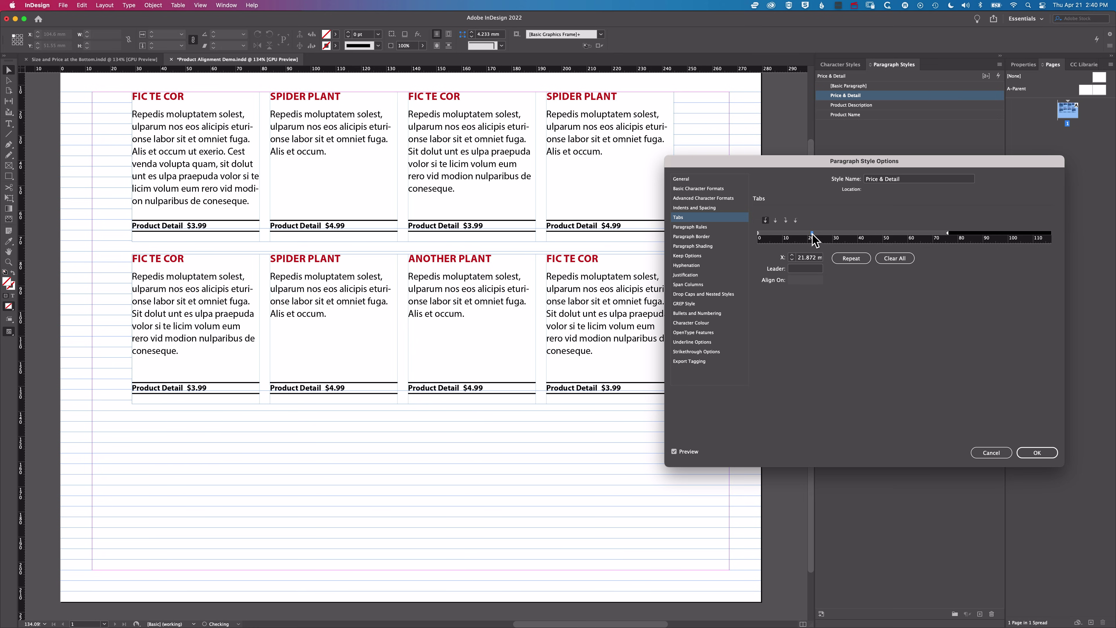
left_click_drag(813, 233, 860, 233)
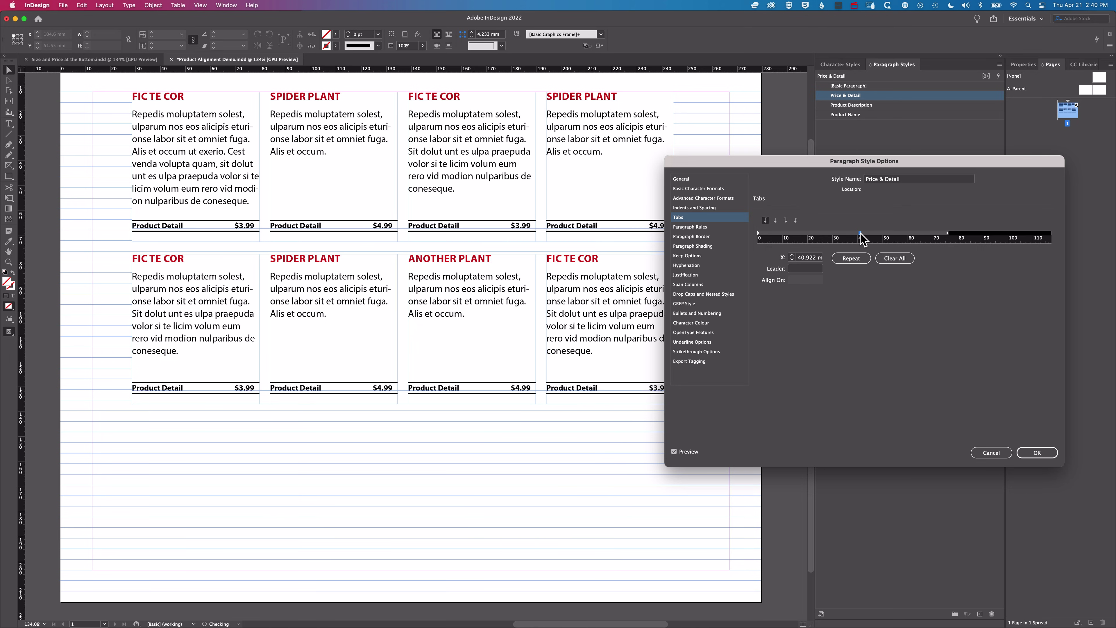
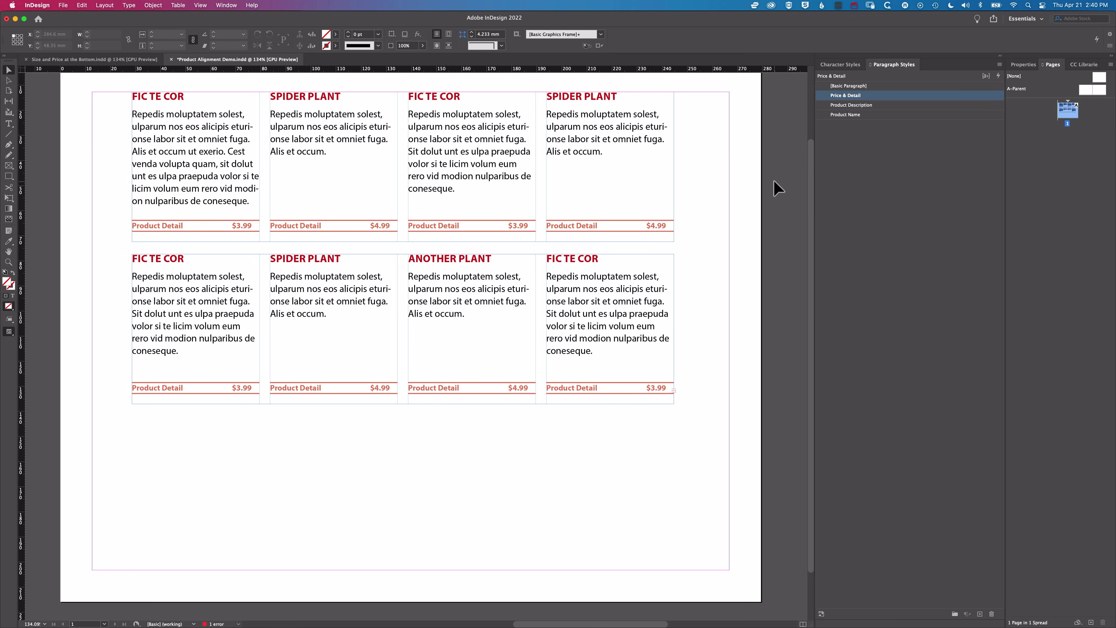
scroll(778, 189, "up", 1)
double_click(228, 313)
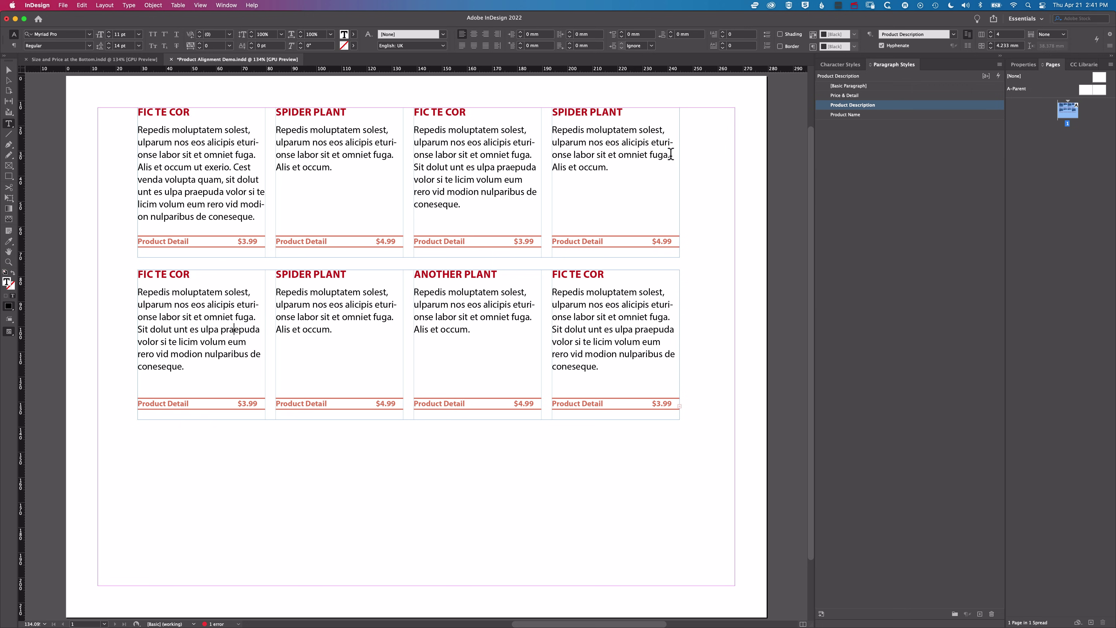
left_click(9, 69)
left_click(96, 147)
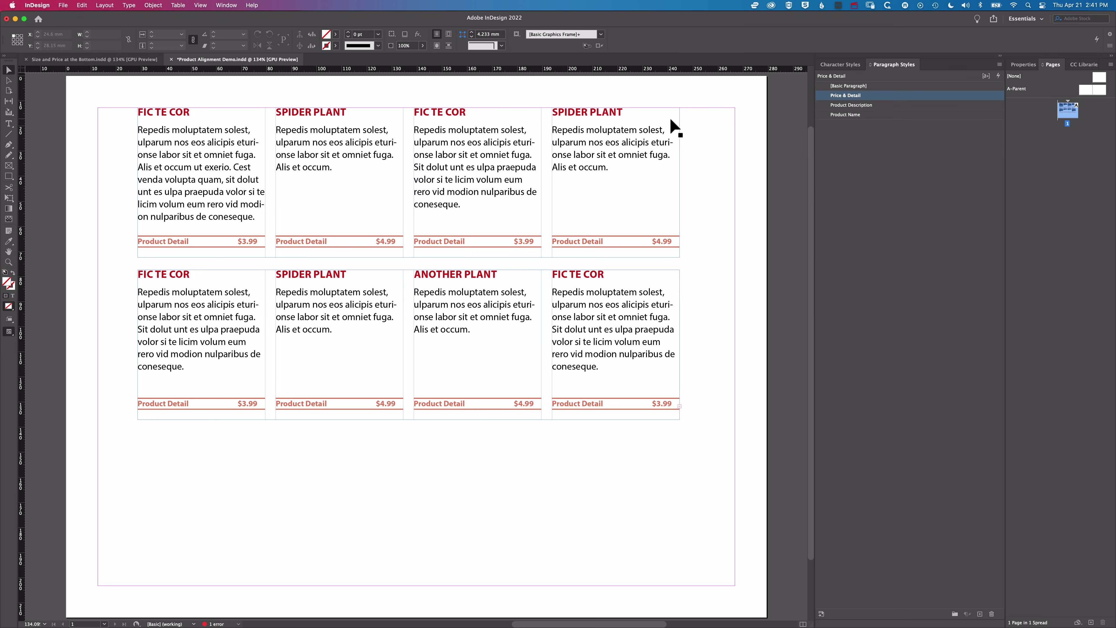
- Set Product Name as the next style of the Price & Detail paragraph style and accept the options
double_click(891, 96)
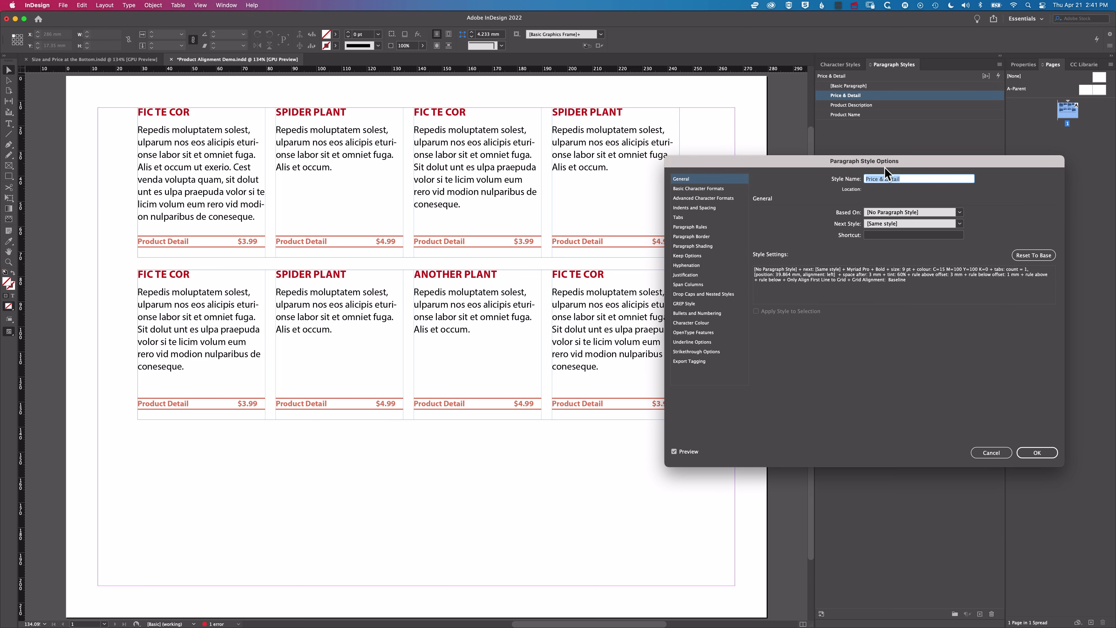
left_click(922, 224)
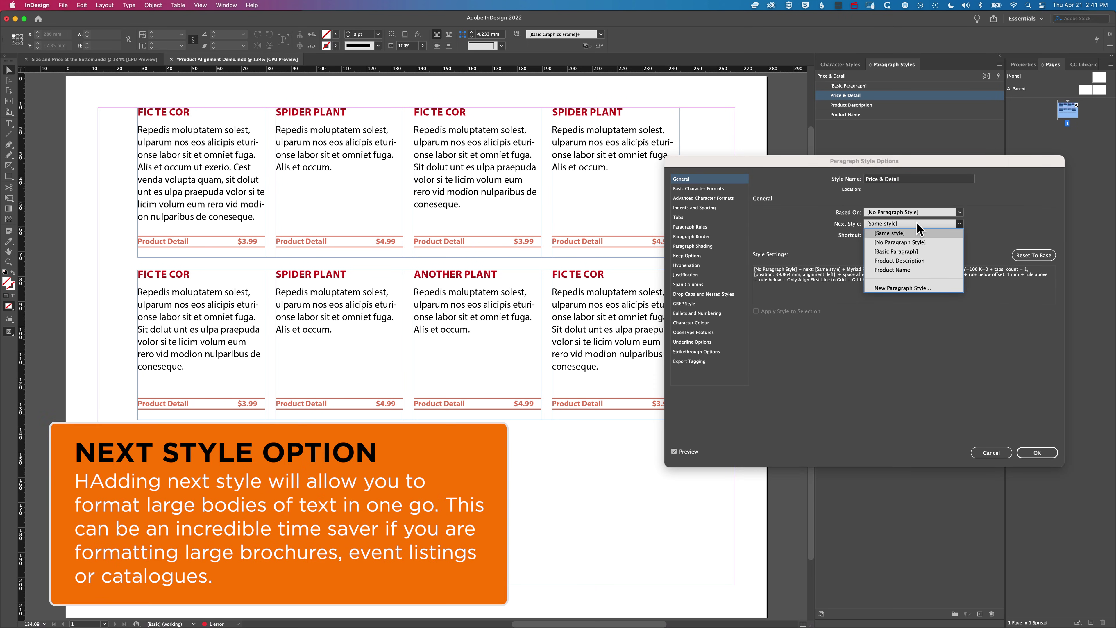
left_click(902, 268)
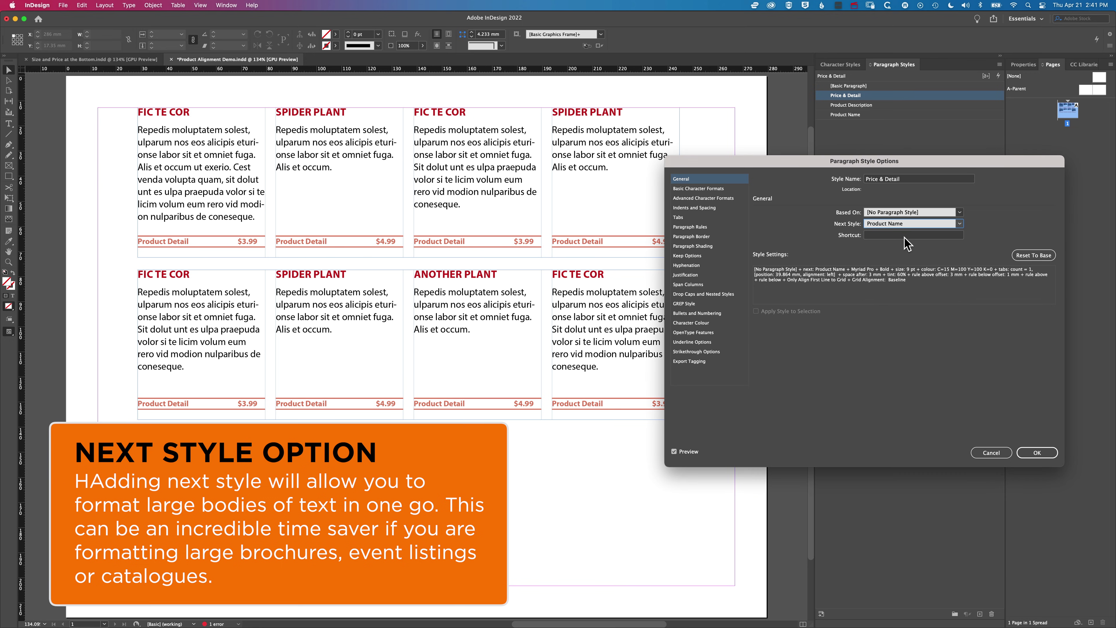
left_click(1037, 453)
- Set Price & Detail as the next style of the Product Description paragraph style and accept the options
left_click(863, 106)
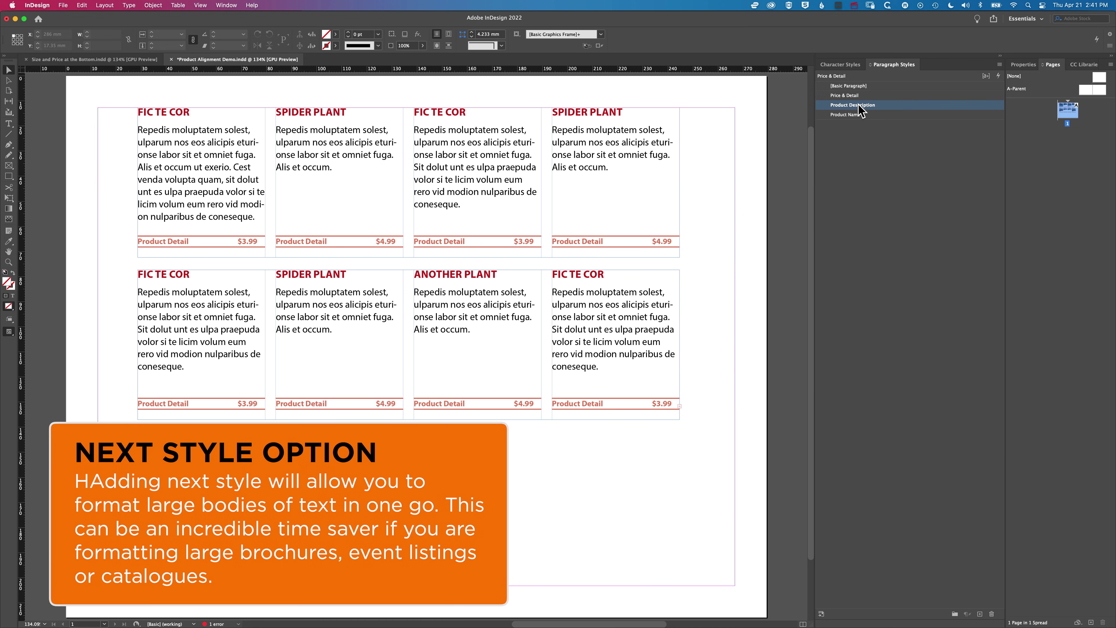
double_click(901, 106)
left_click(905, 224)
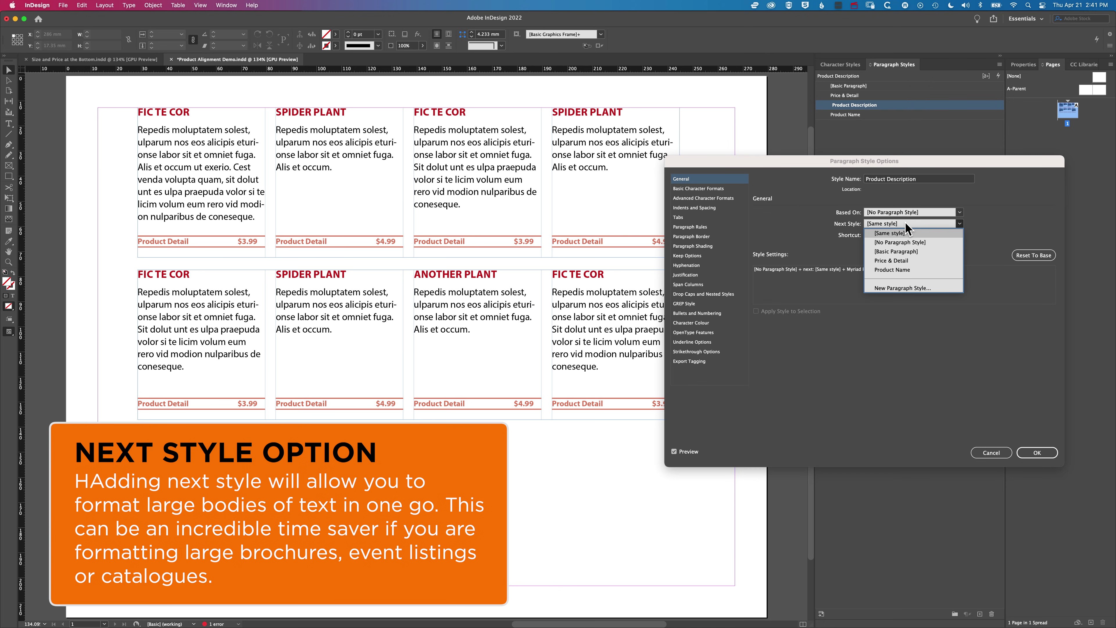
left_click(900, 261)
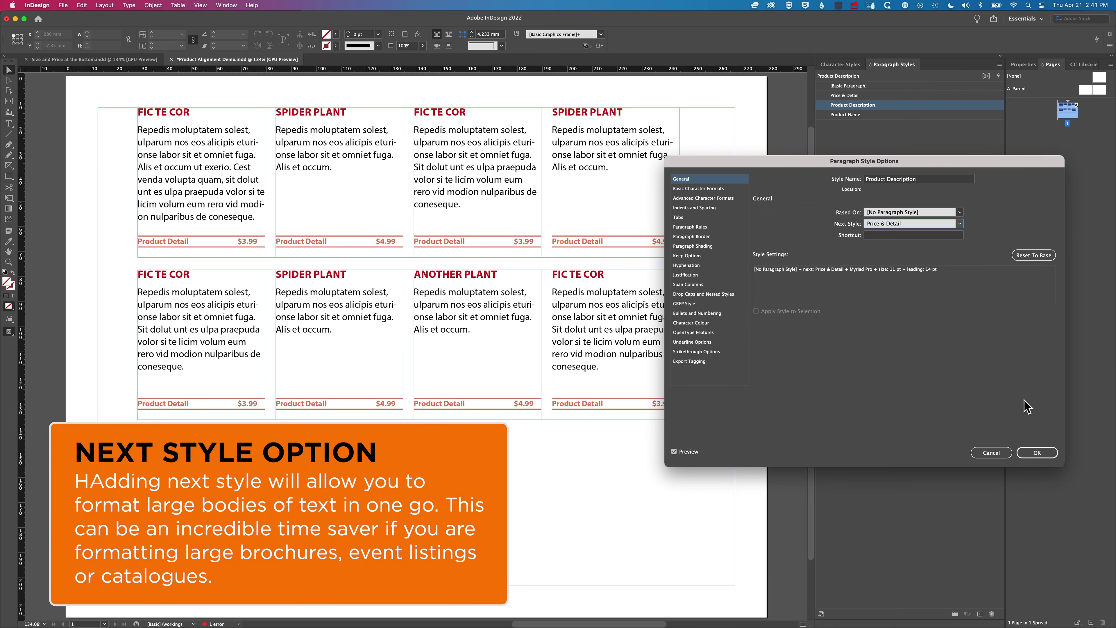
left_click(1038, 453)
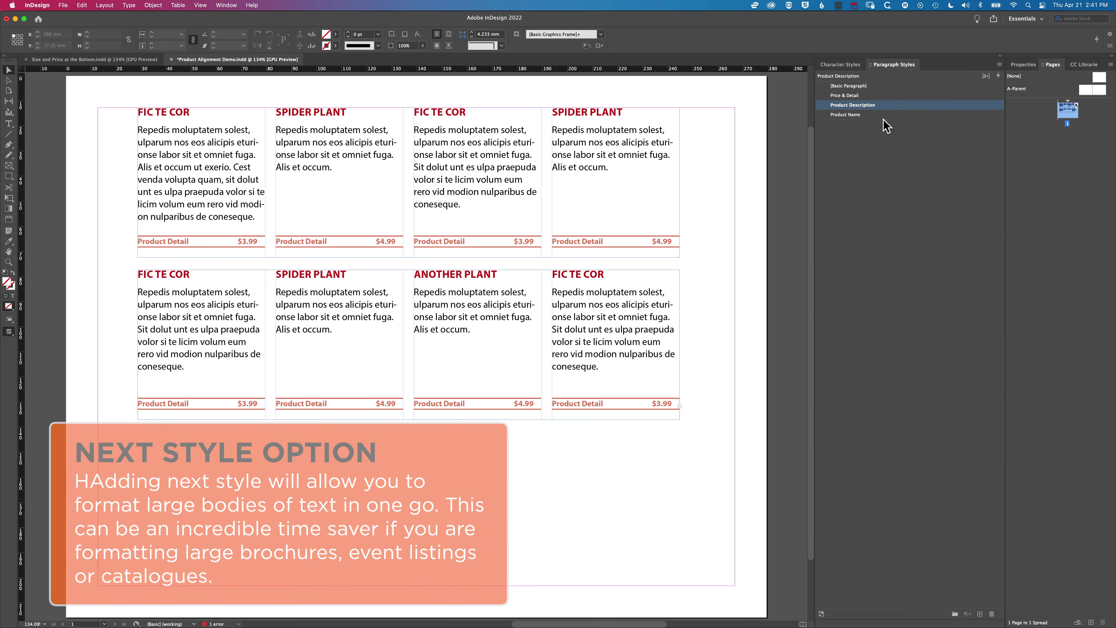
- Set Product Description as the next style of the Product Name paragraph style and accept the options
left_click(890, 115)
double_click(890, 115)
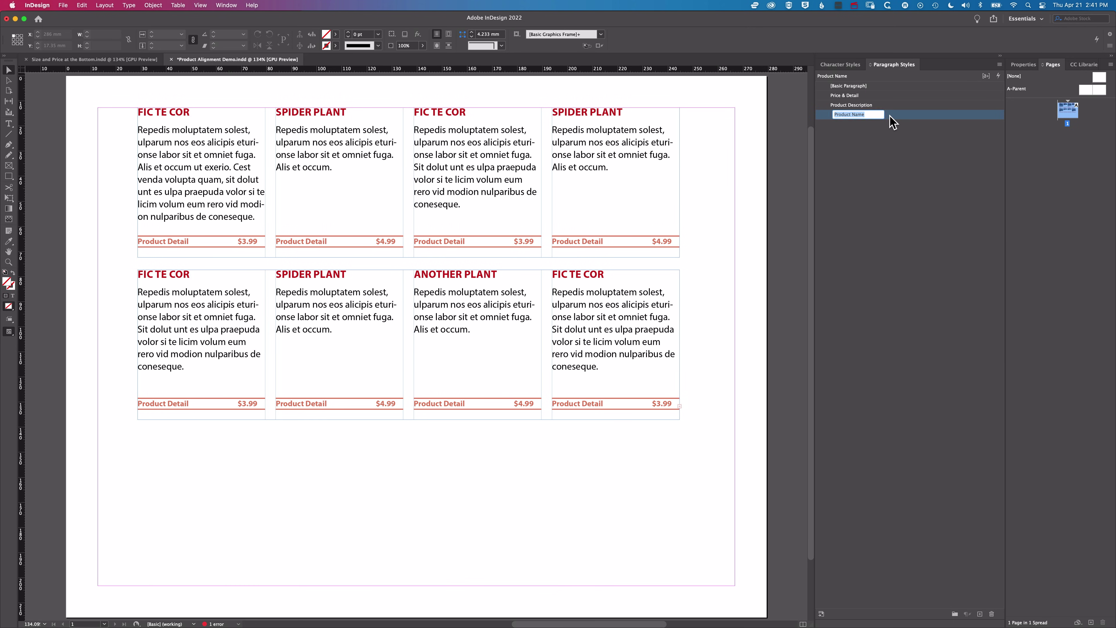
left_click(899, 224)
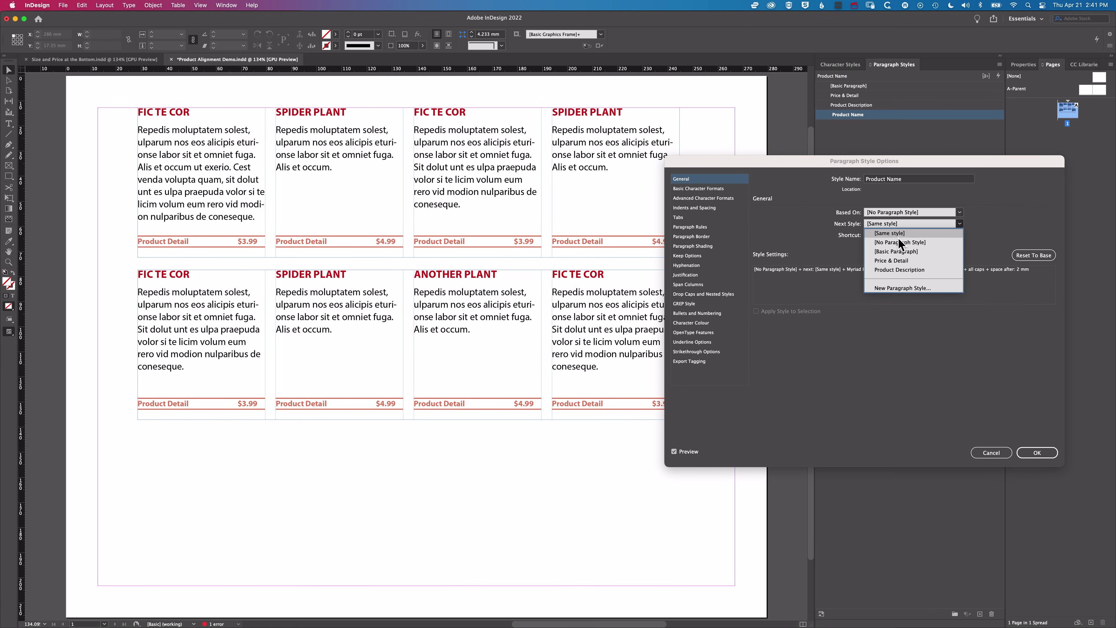
left_click(899, 267)
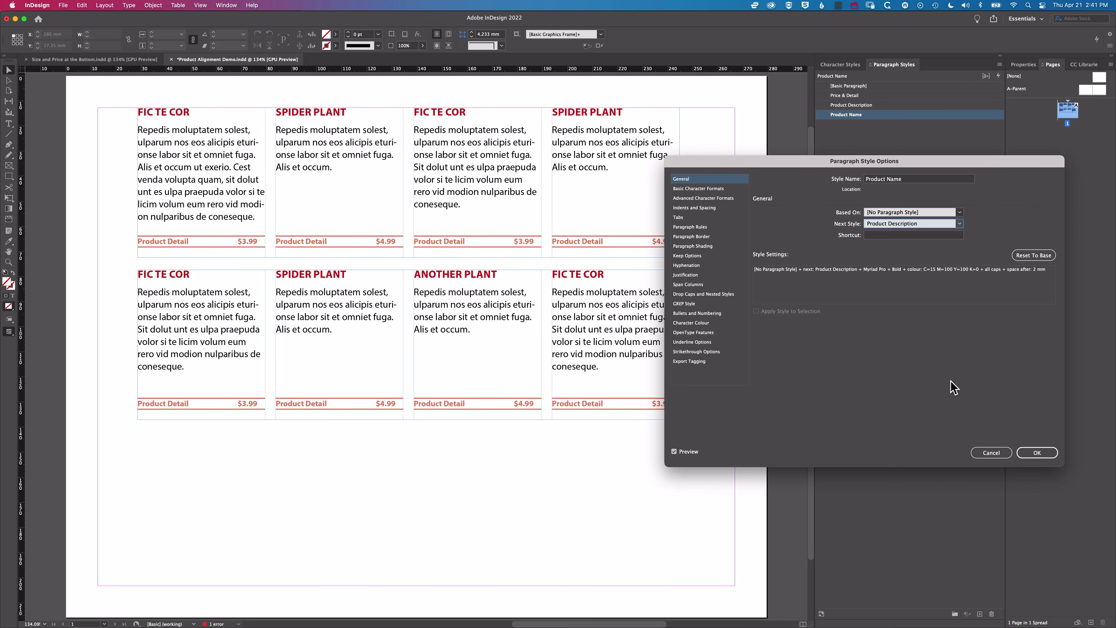
left_click(1039, 453)
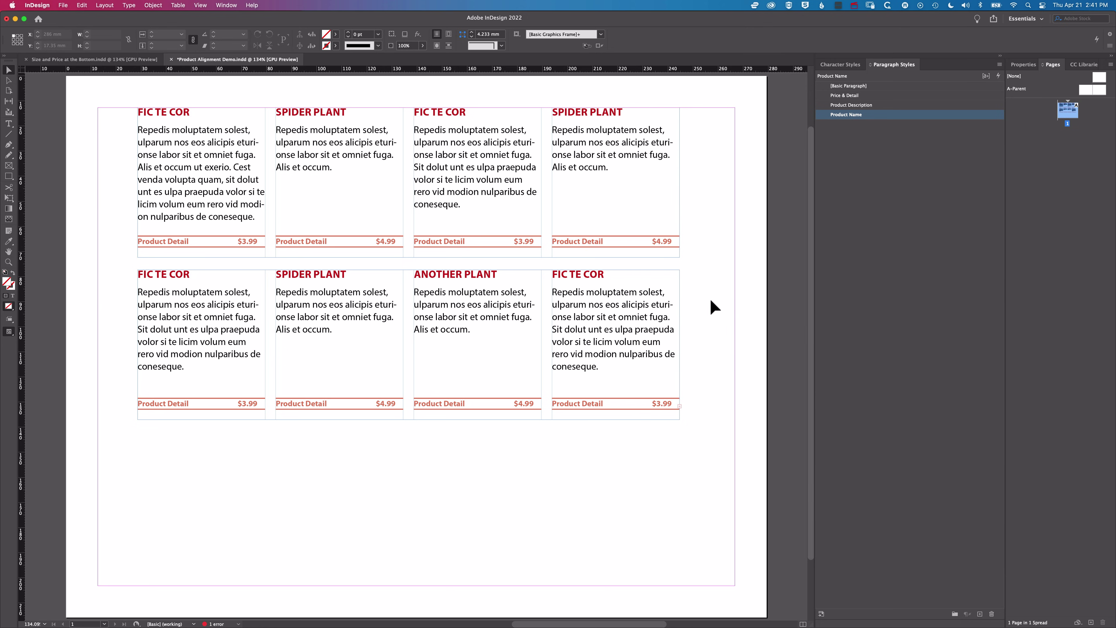
- Apply the [Basic Paragraph] style to all the text in the lower text frame
double_click(184, 325)
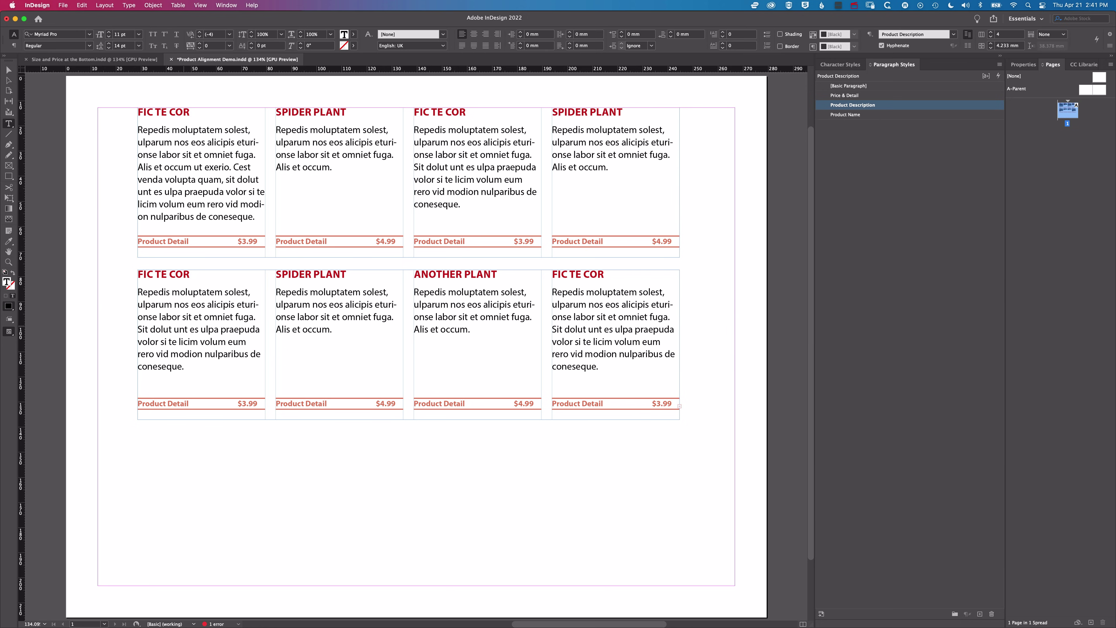
key("super+a")
left_click(850, 86)
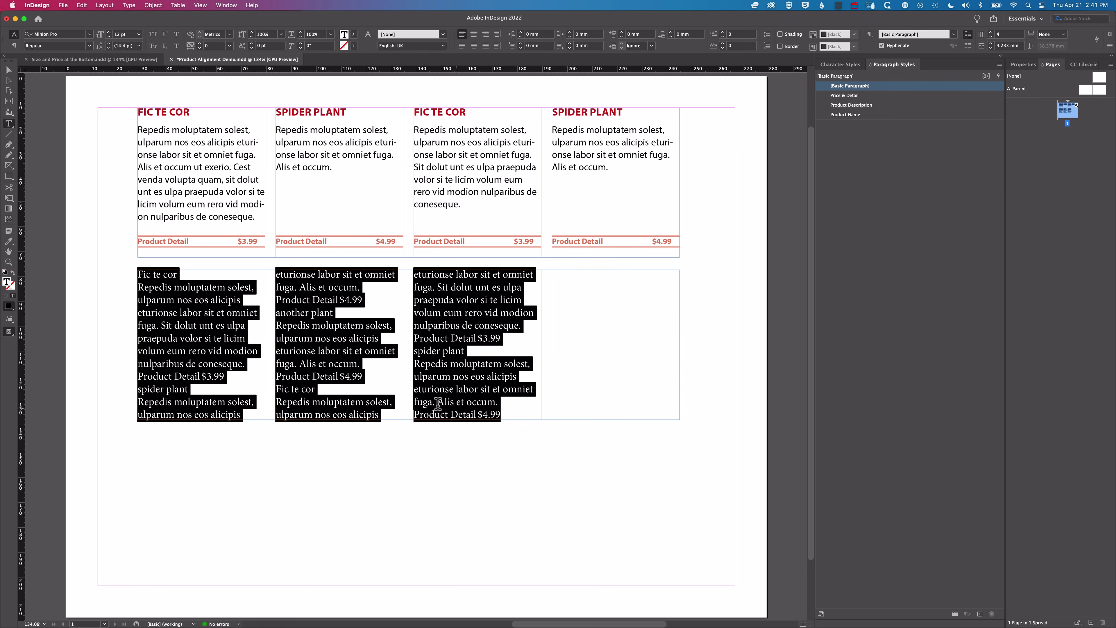
- Apply Product Name then Next Style to all the selected text in the lower frame, then deselect it
right_click(885, 115)
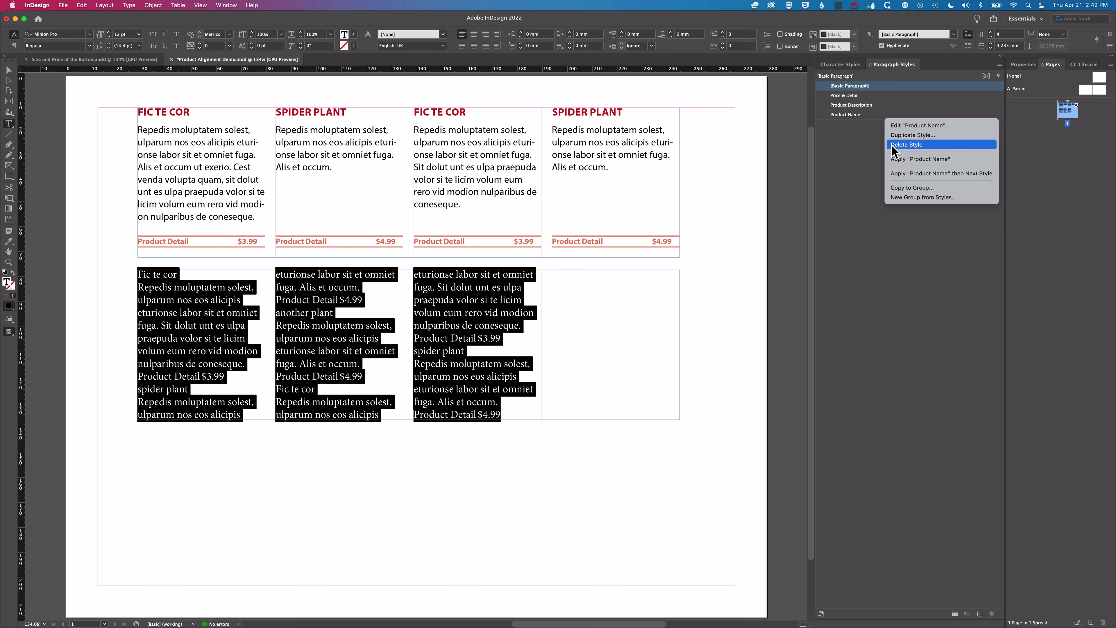
left_click(896, 174)
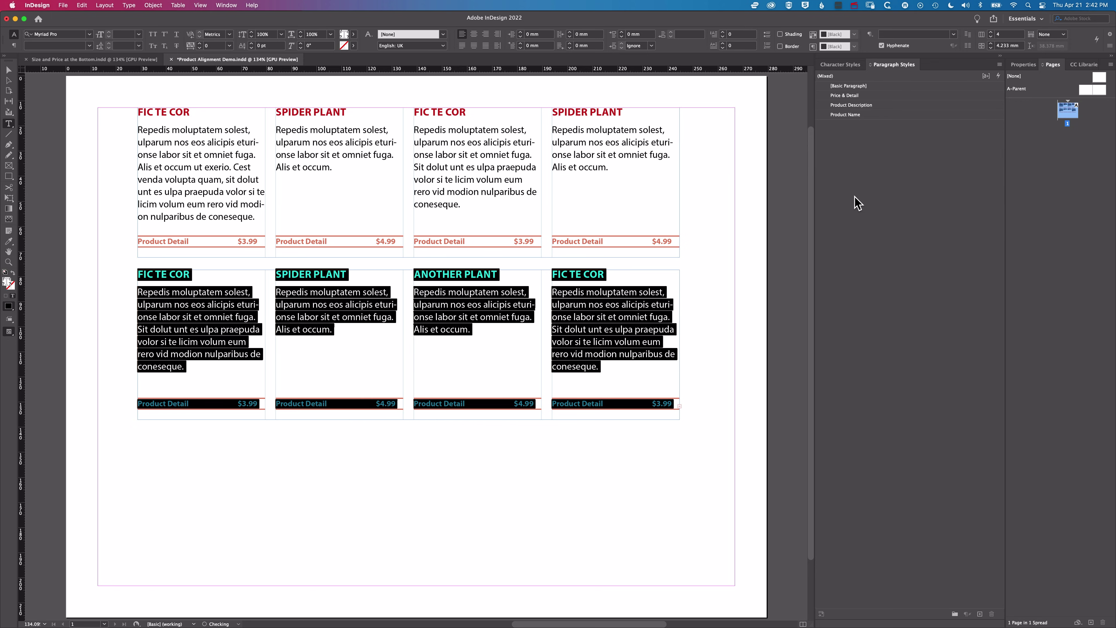
left_click(9, 69)
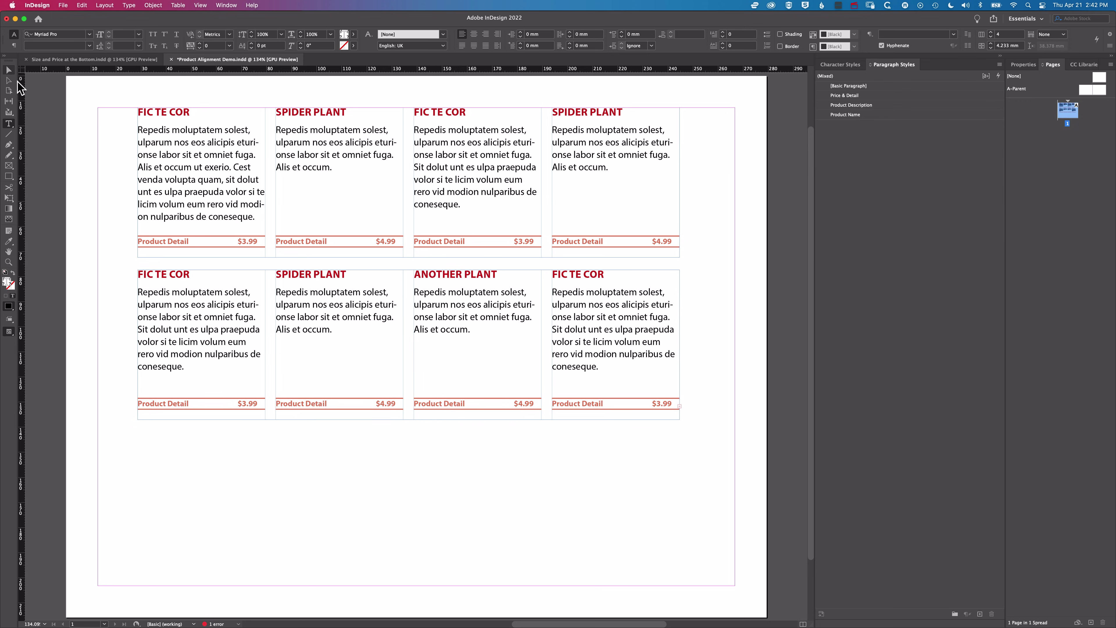
left_click(80, 138)
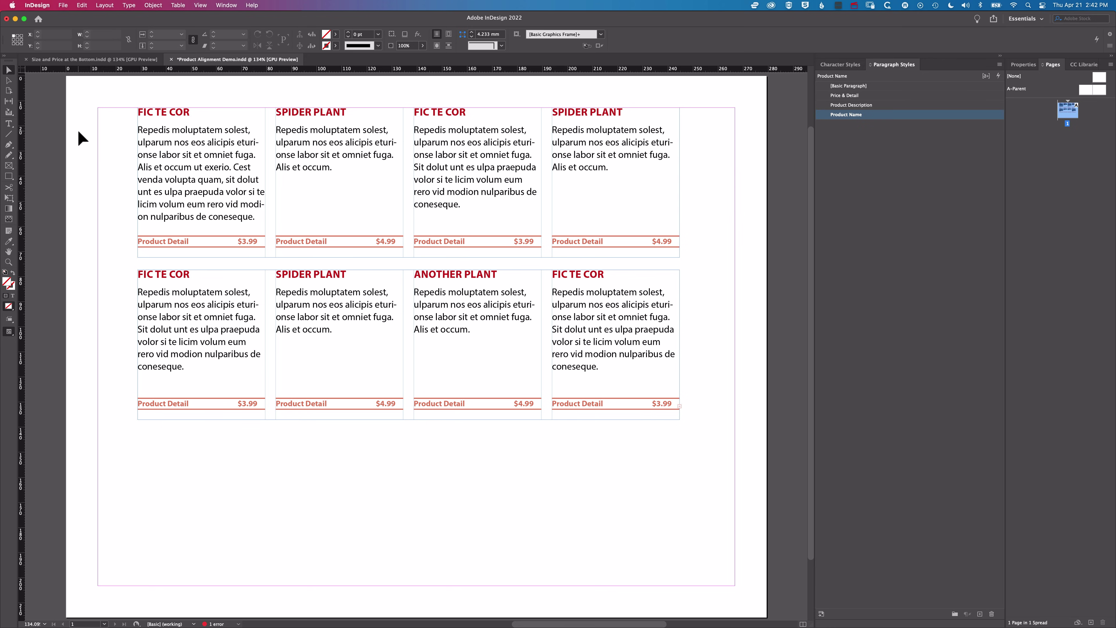